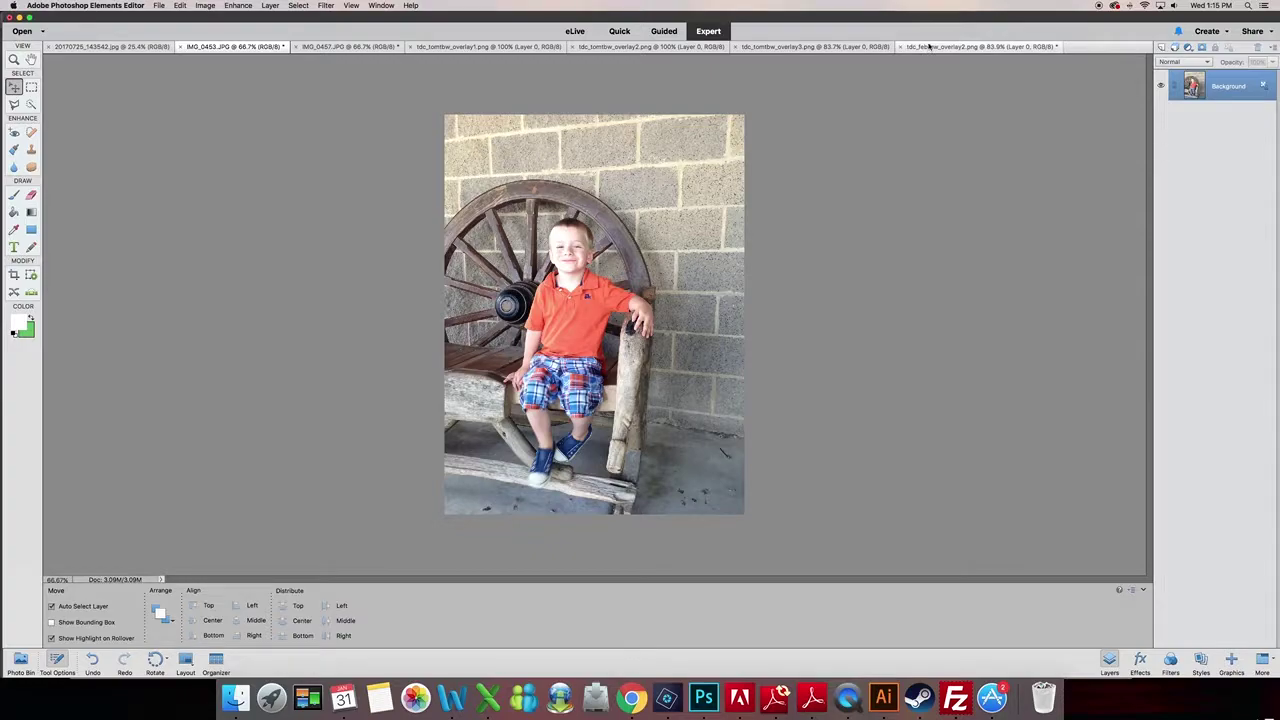
Look through the open overlay files: the double-line frame, hello handsome, my prince and HANDSOME.
left_click(928, 48)
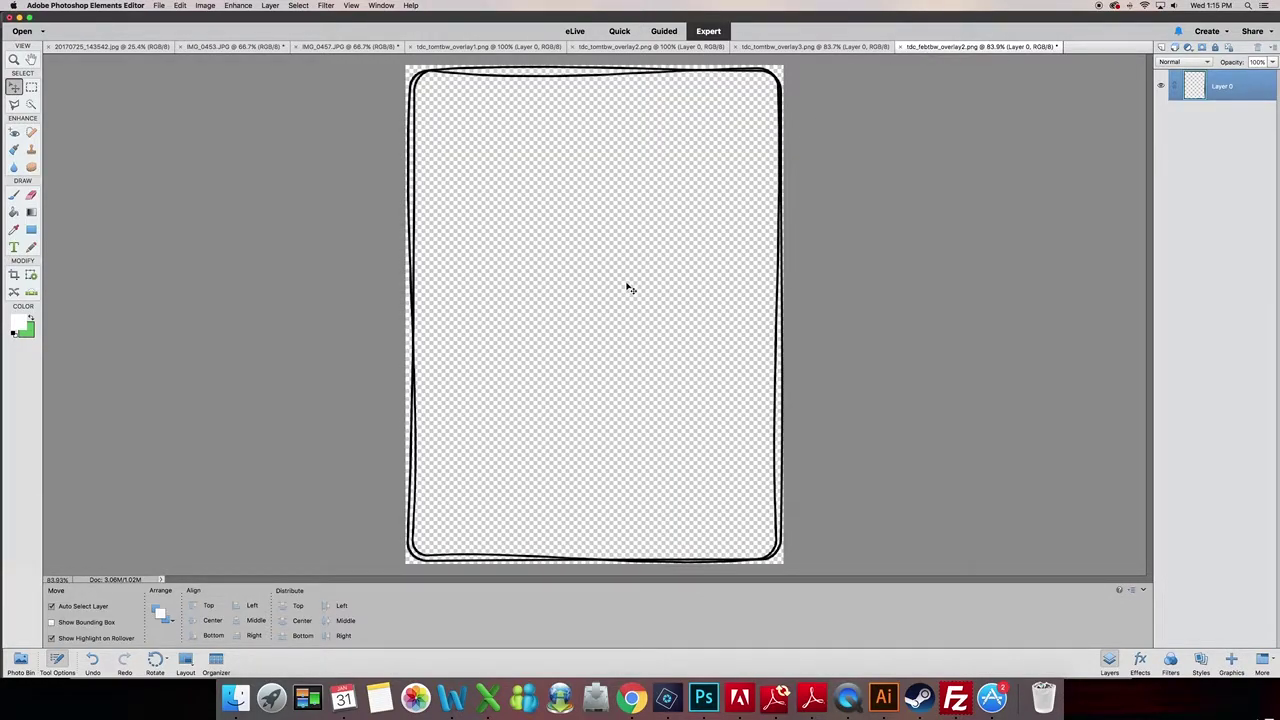
left_click(812, 47)
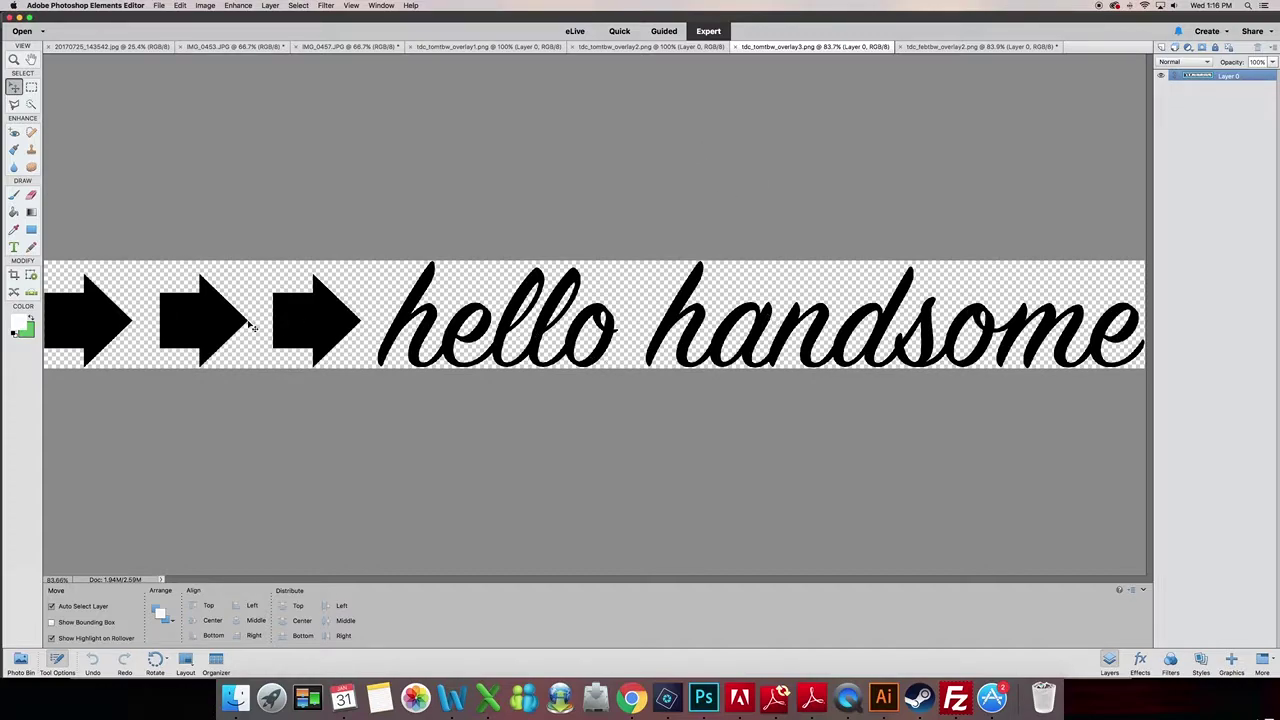
left_click(655, 47)
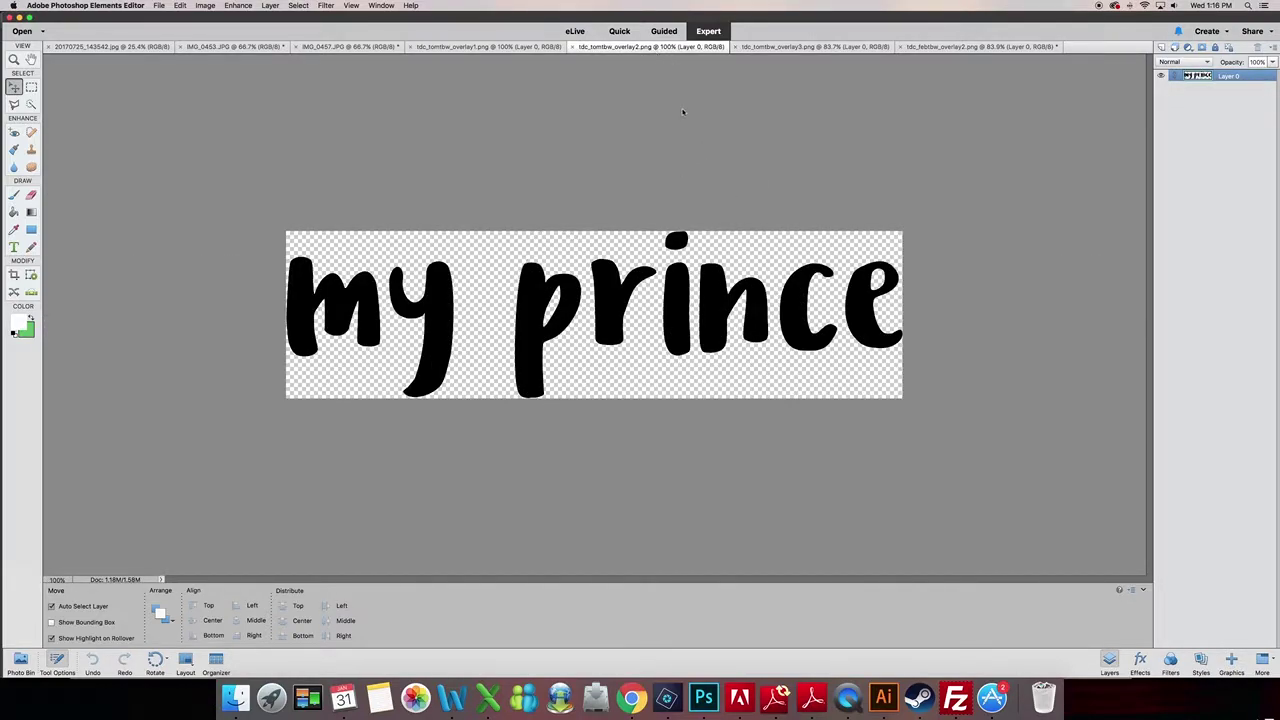
left_click(478, 47)
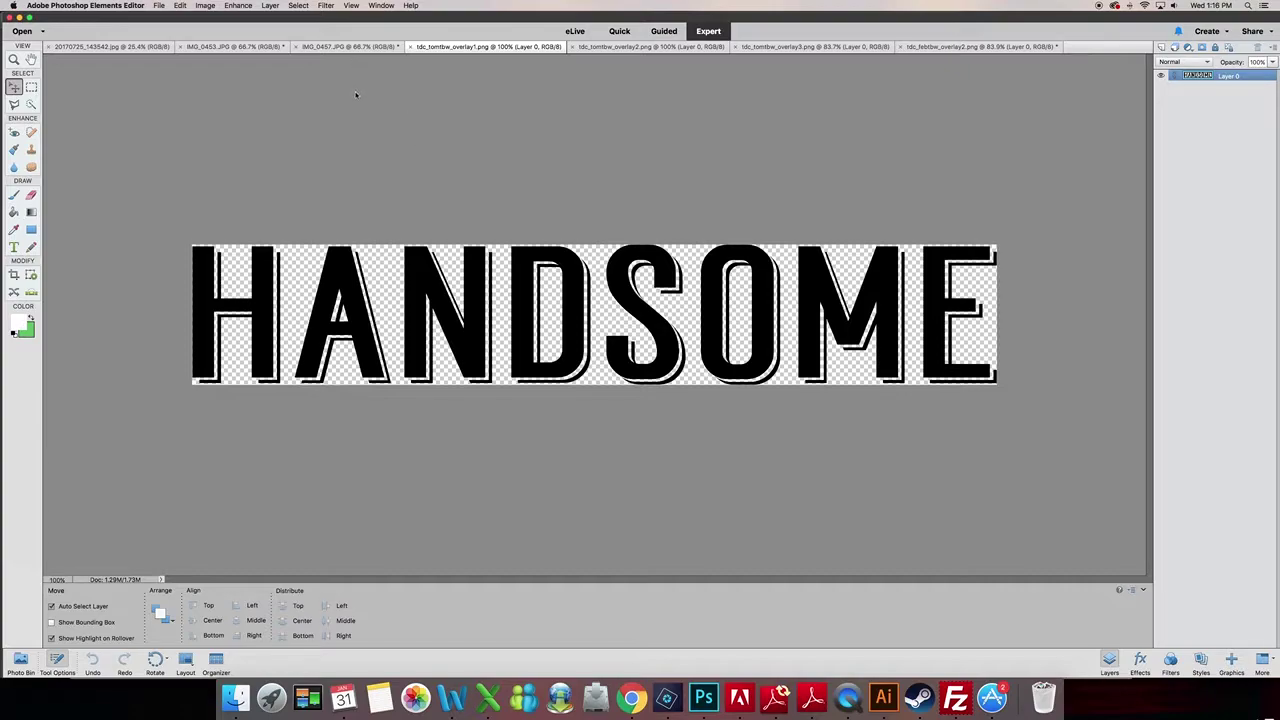
left_click(979, 47)
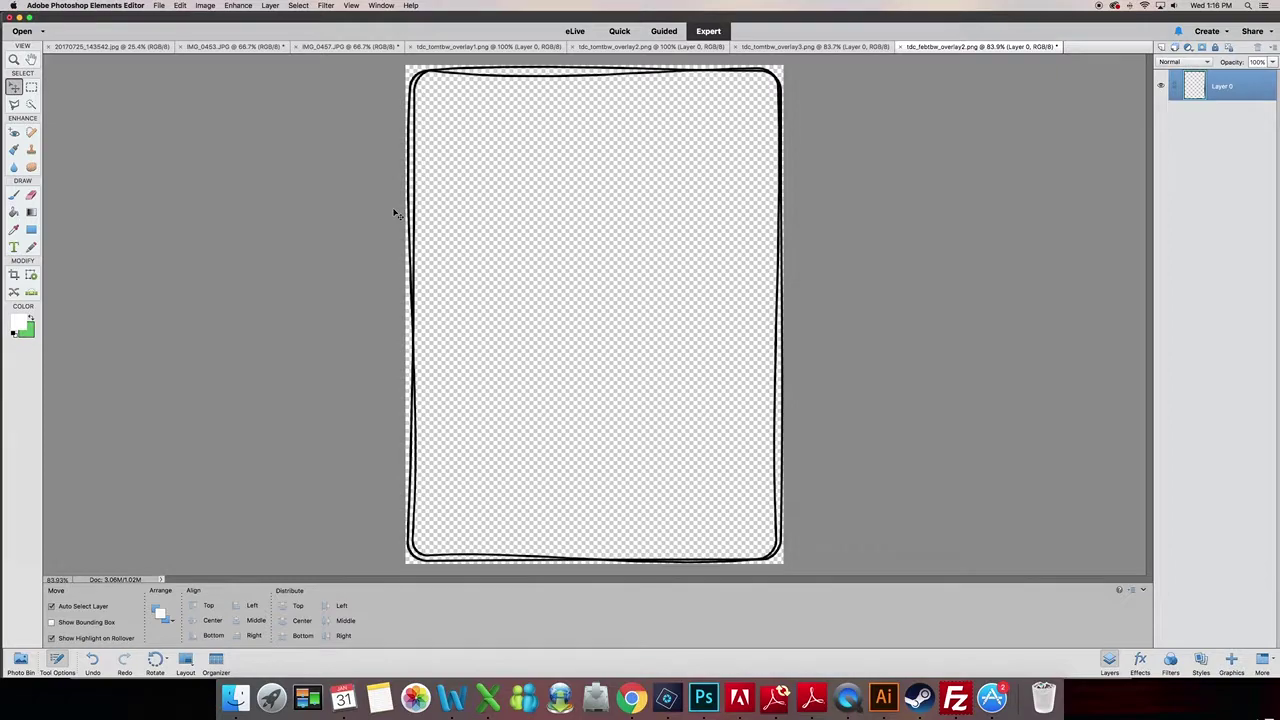
Bring the IMG_0457.JPG photo to the front and check its pixel dimensions, document size and resolution without changing them.
key("ctrl+shift+Tab")
left_click(320, 47)
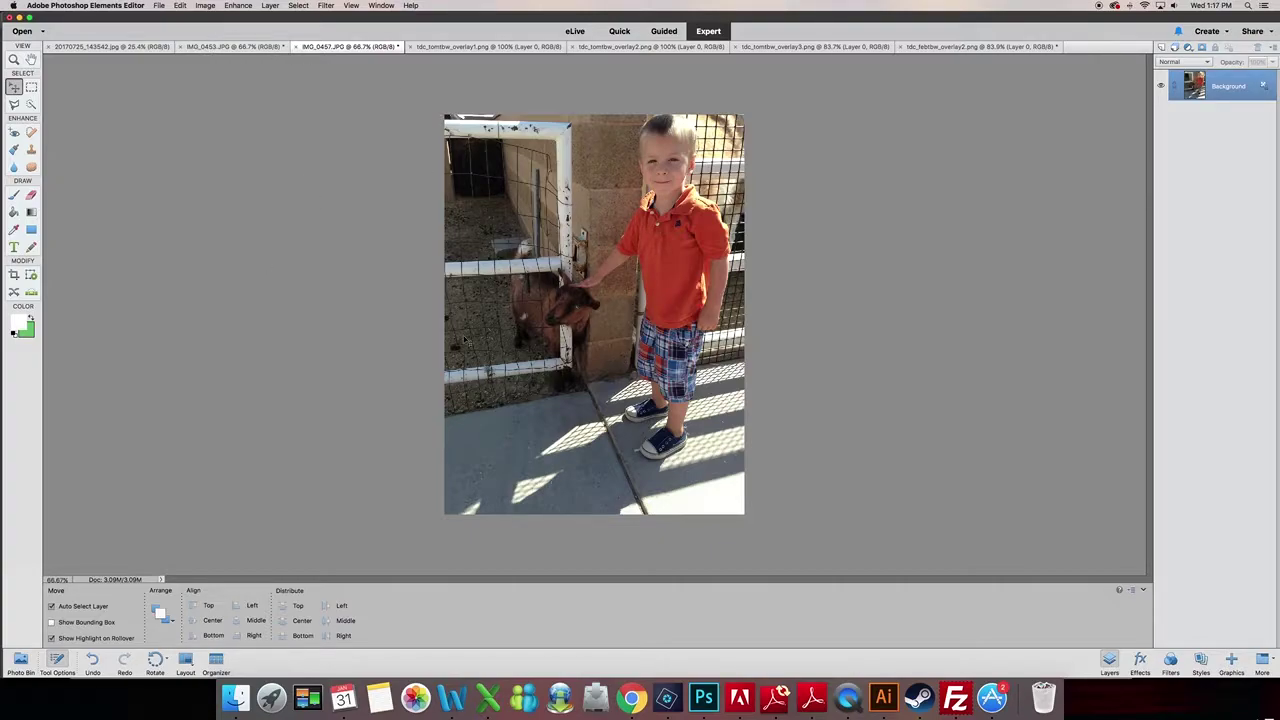
left_click(200, 6)
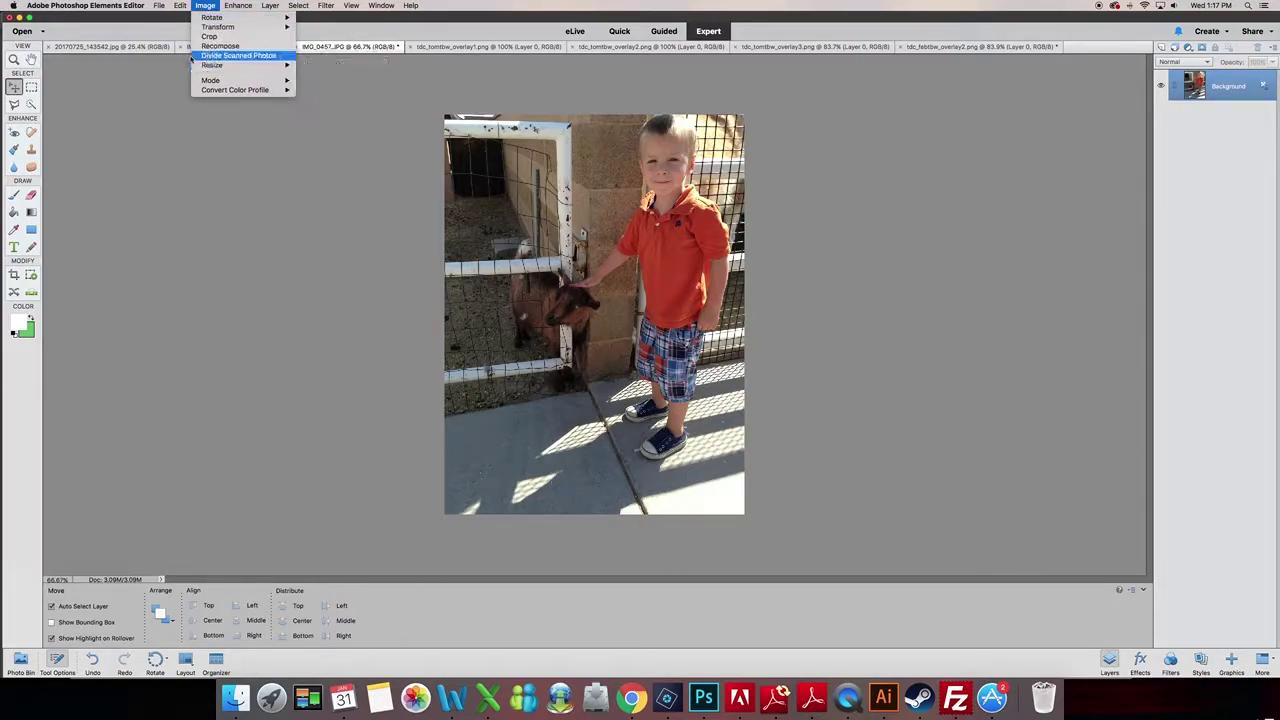
mouse_move(260, 64)
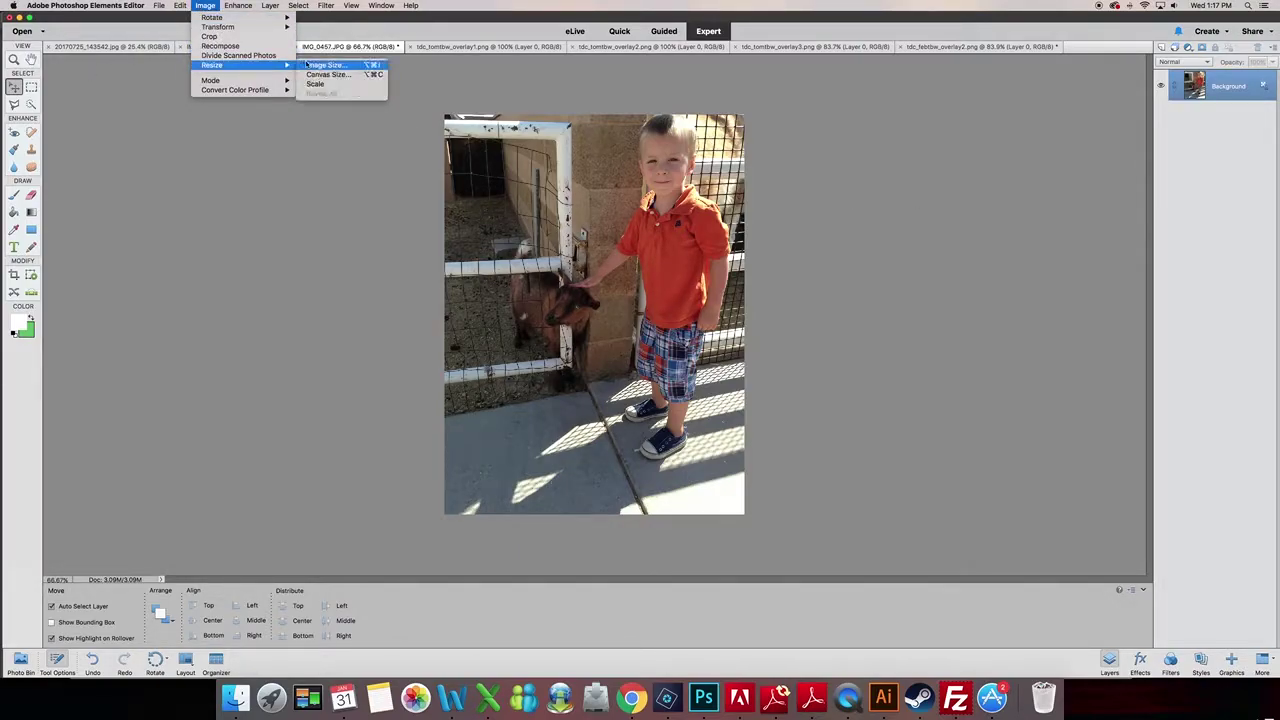
left_click(315, 65)
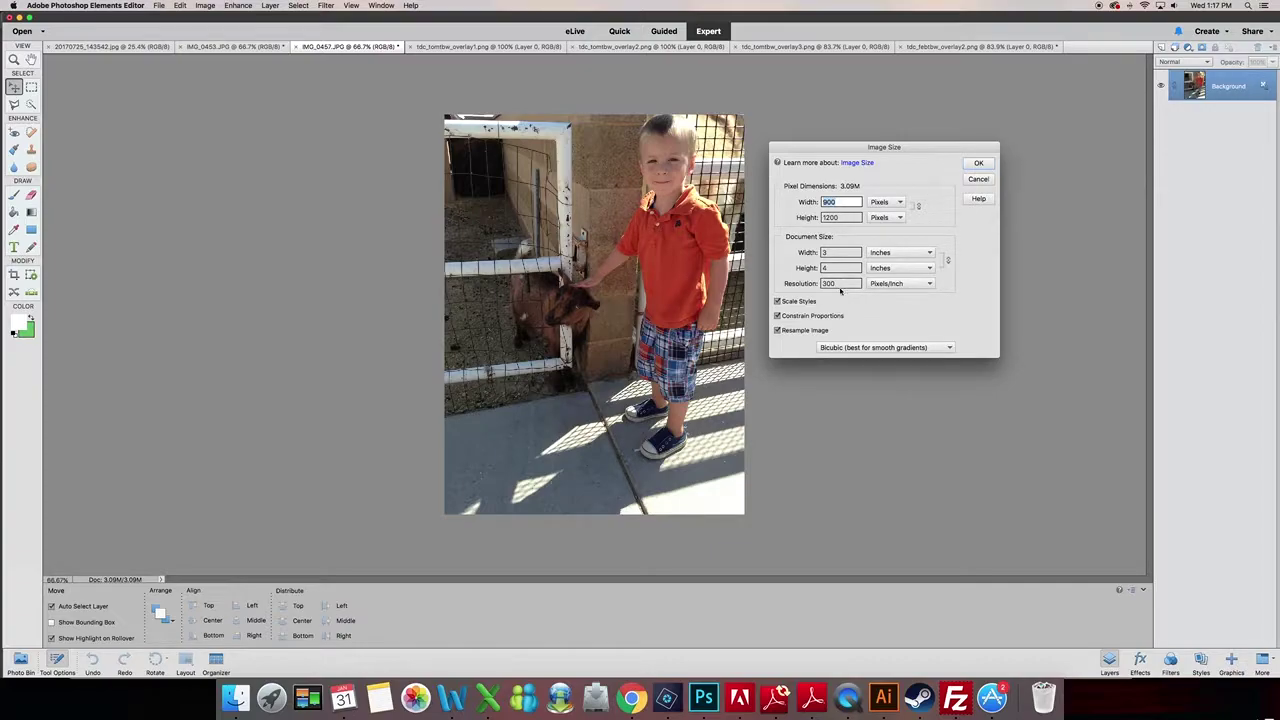
left_click(980, 182)
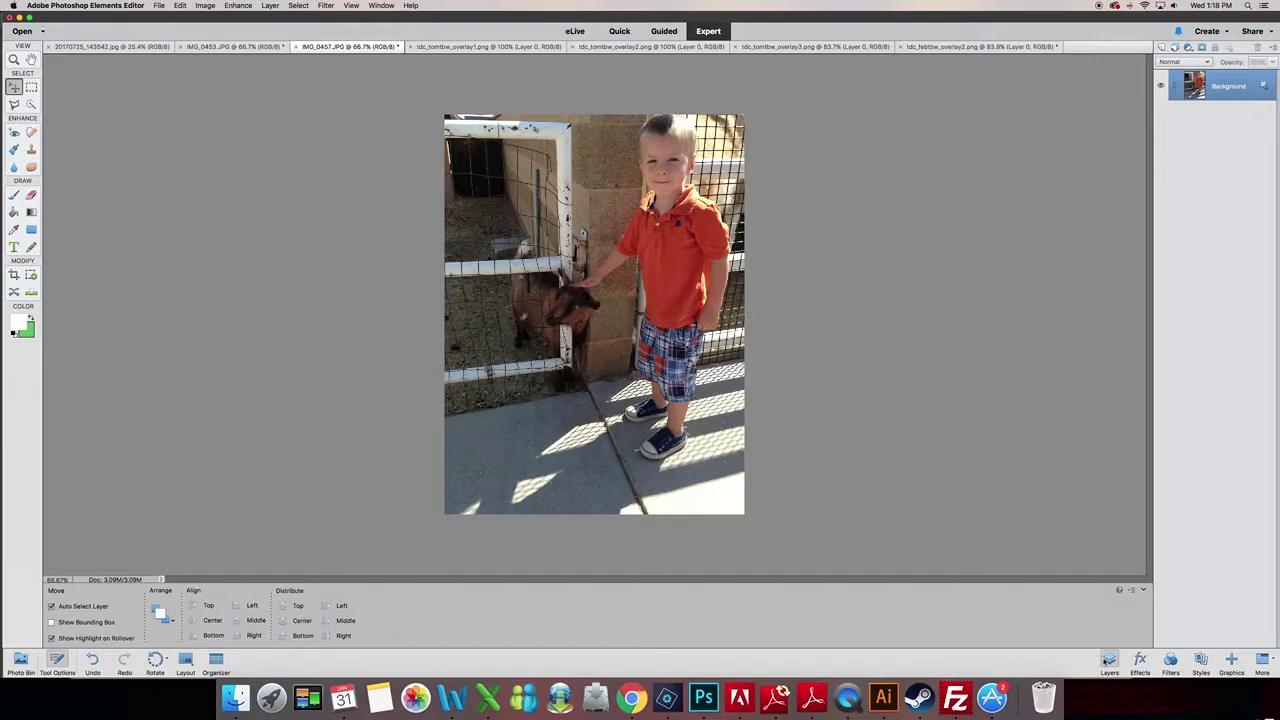
Place the tdc_febtbw_overlay2.png frame from the open files onto the IMG_0457.JPG photo and simplify its layer.
left_click(1109, 661)
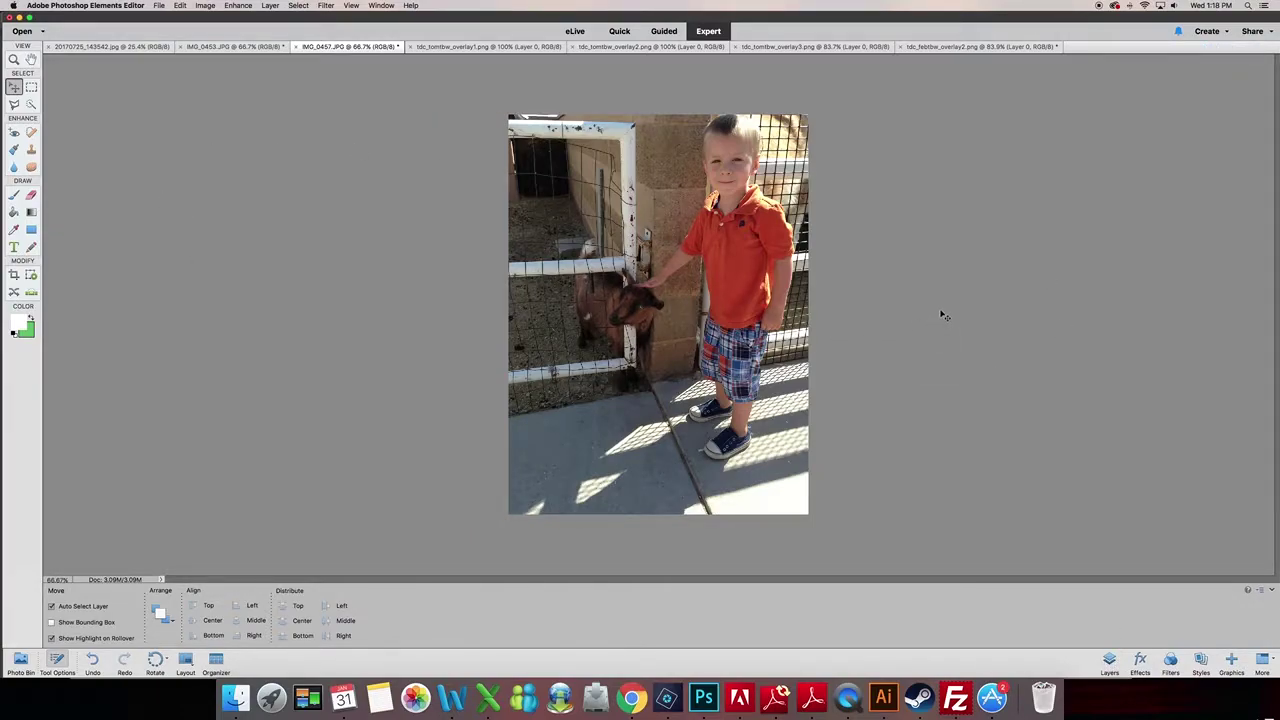
left_click(1109, 661)
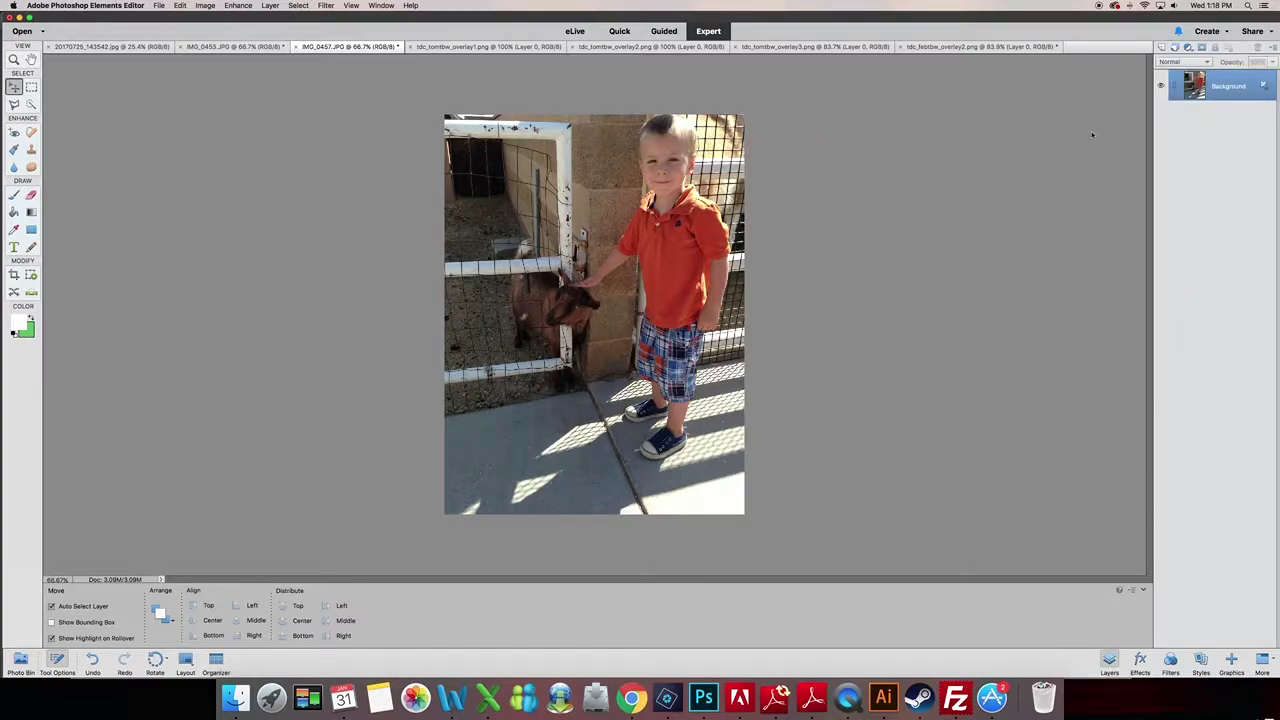
left_click(20, 661)
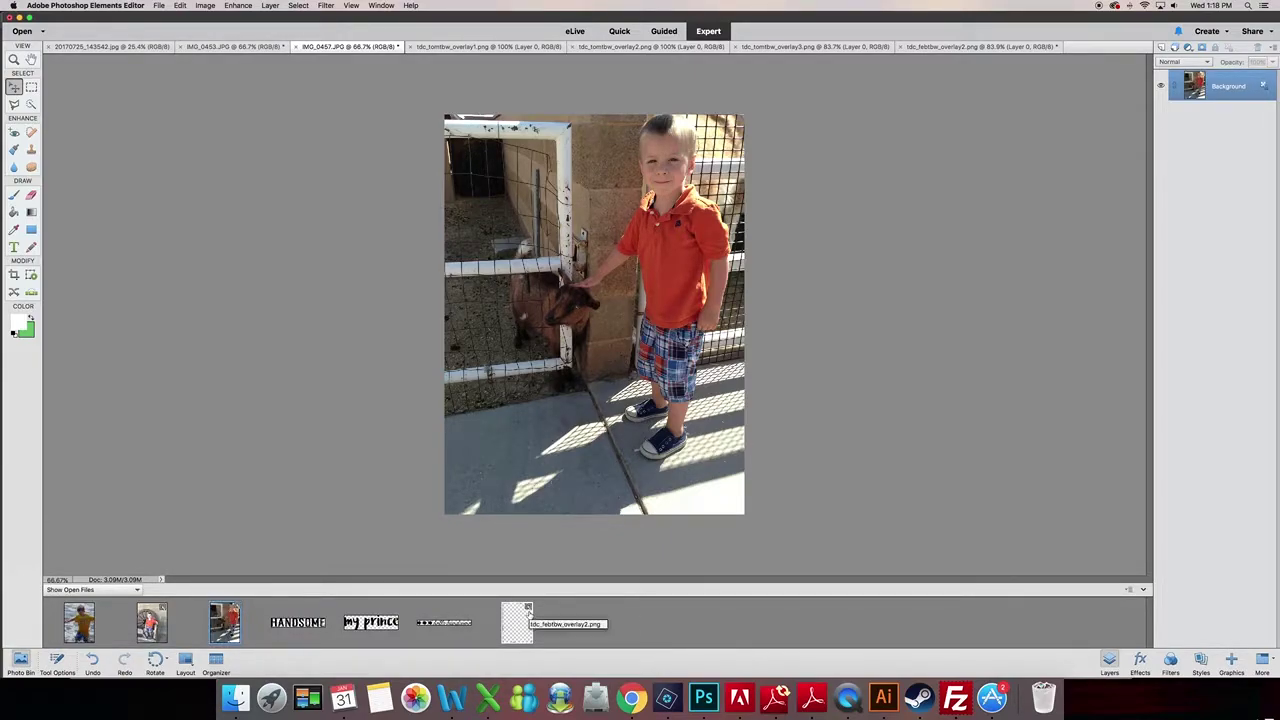
left_click_drag(517, 630, 584, 247)
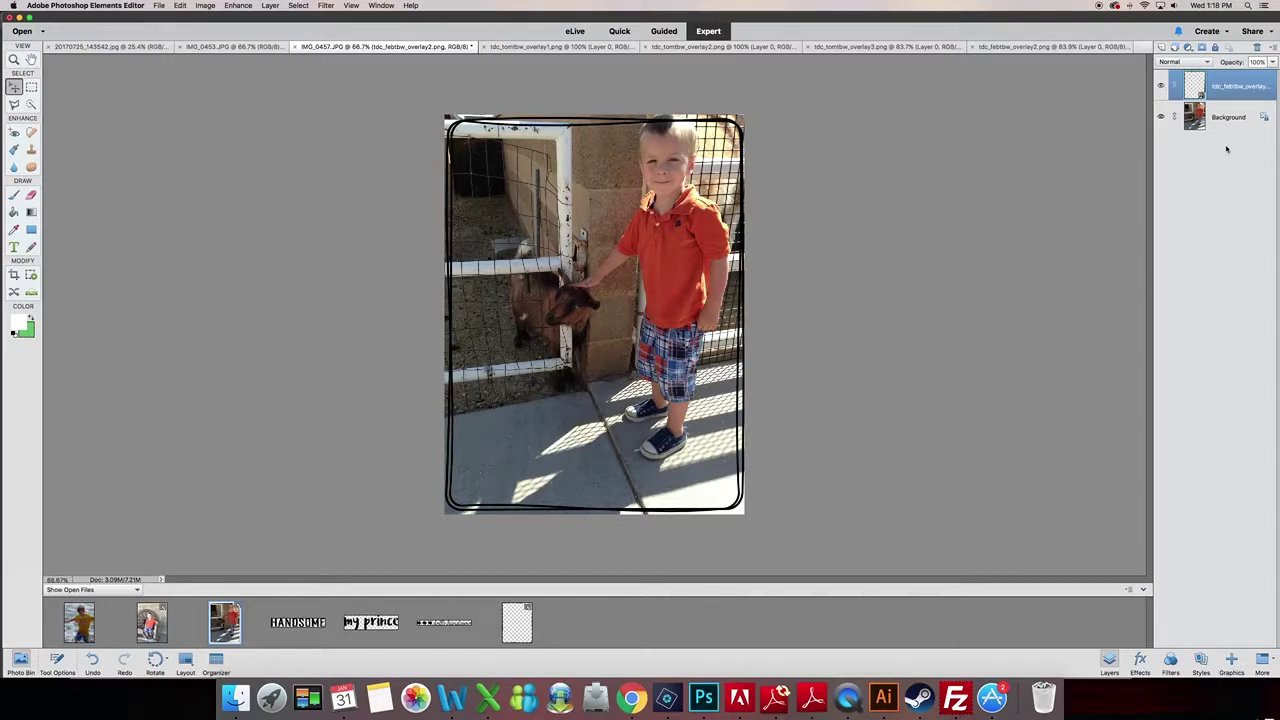
right_click(1228, 81)
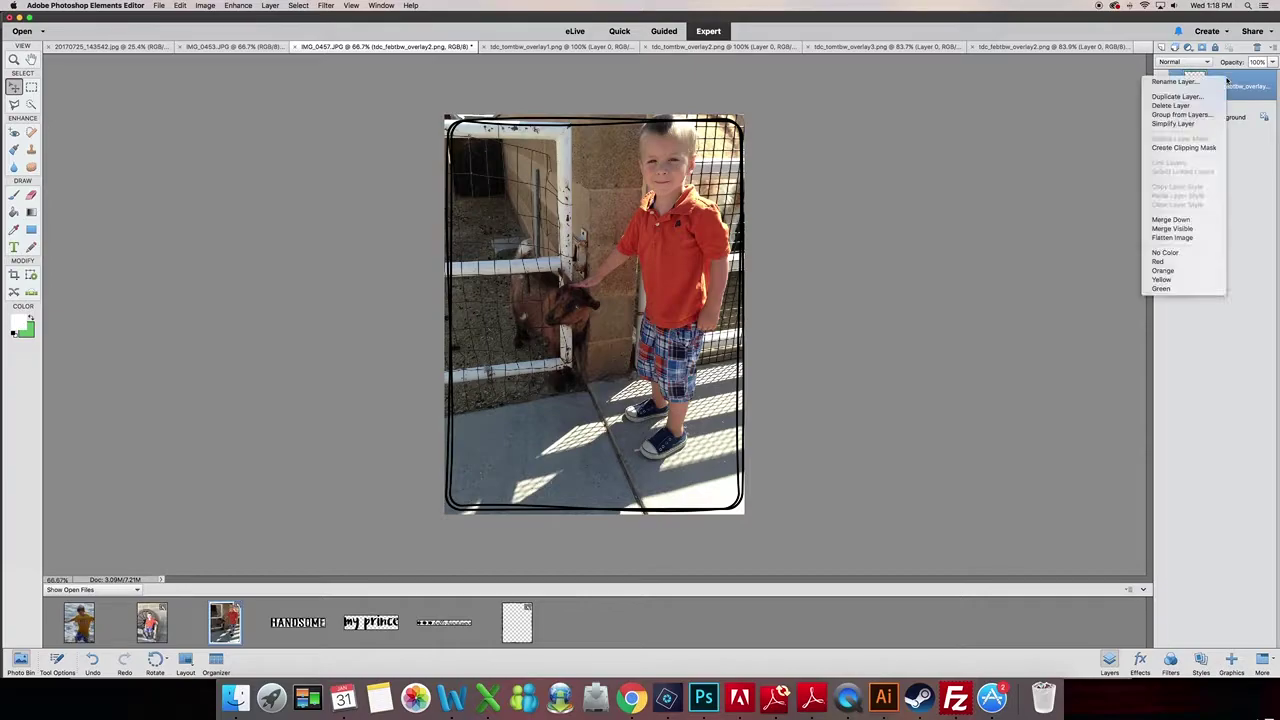
left_click(1180, 123)
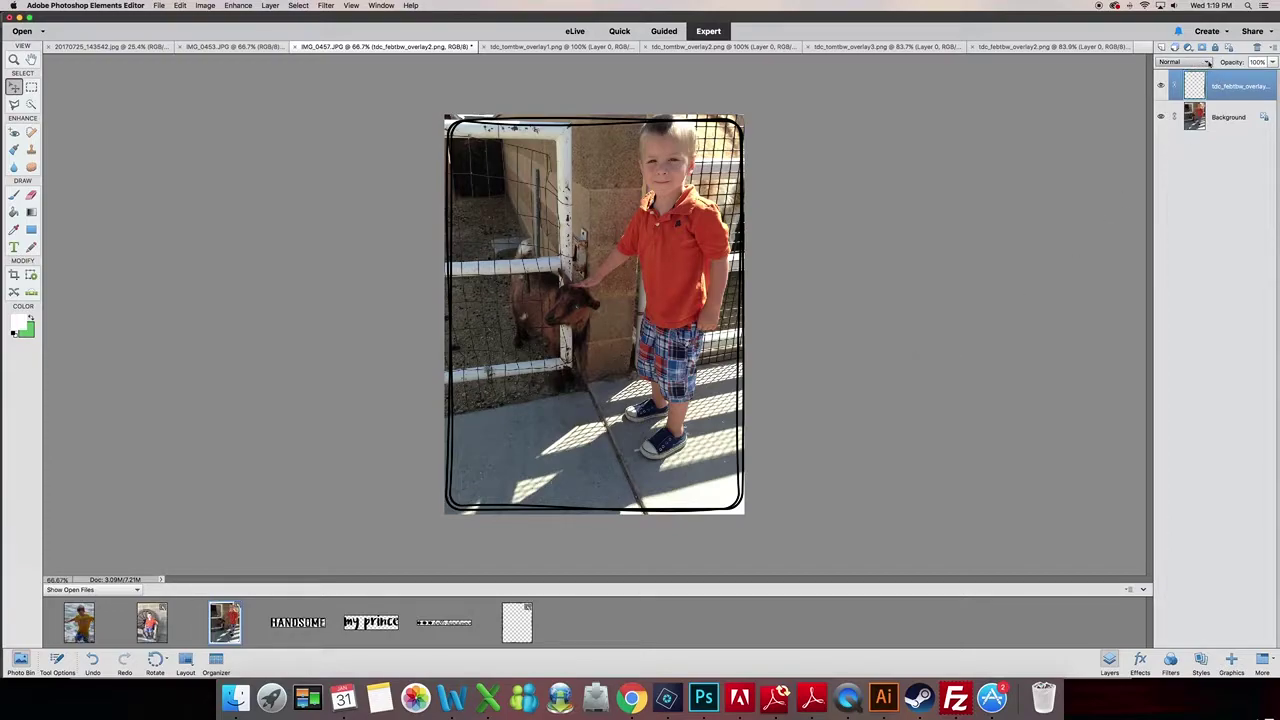
Try the Screen, Soft Light, Vivid Light and Linear Light blending modes on the frame overlay, and set it back to Normal.
left_click(1208, 62)
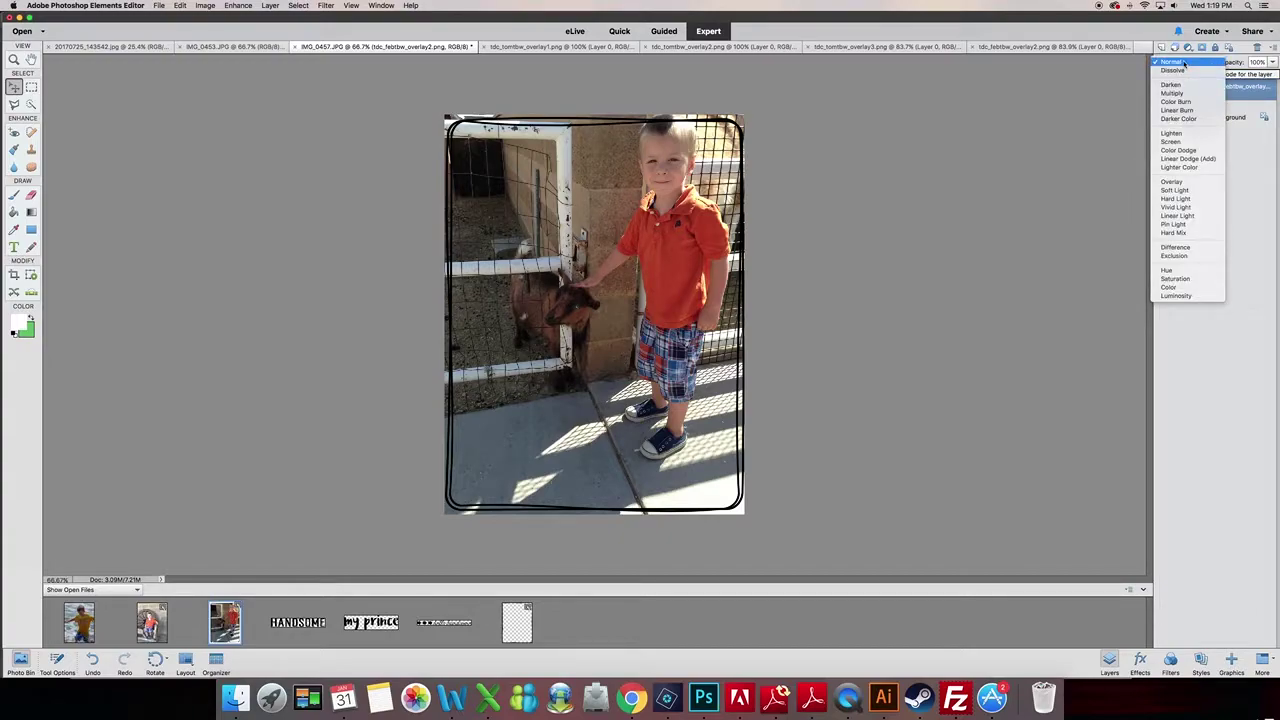
left_click(1177, 143)
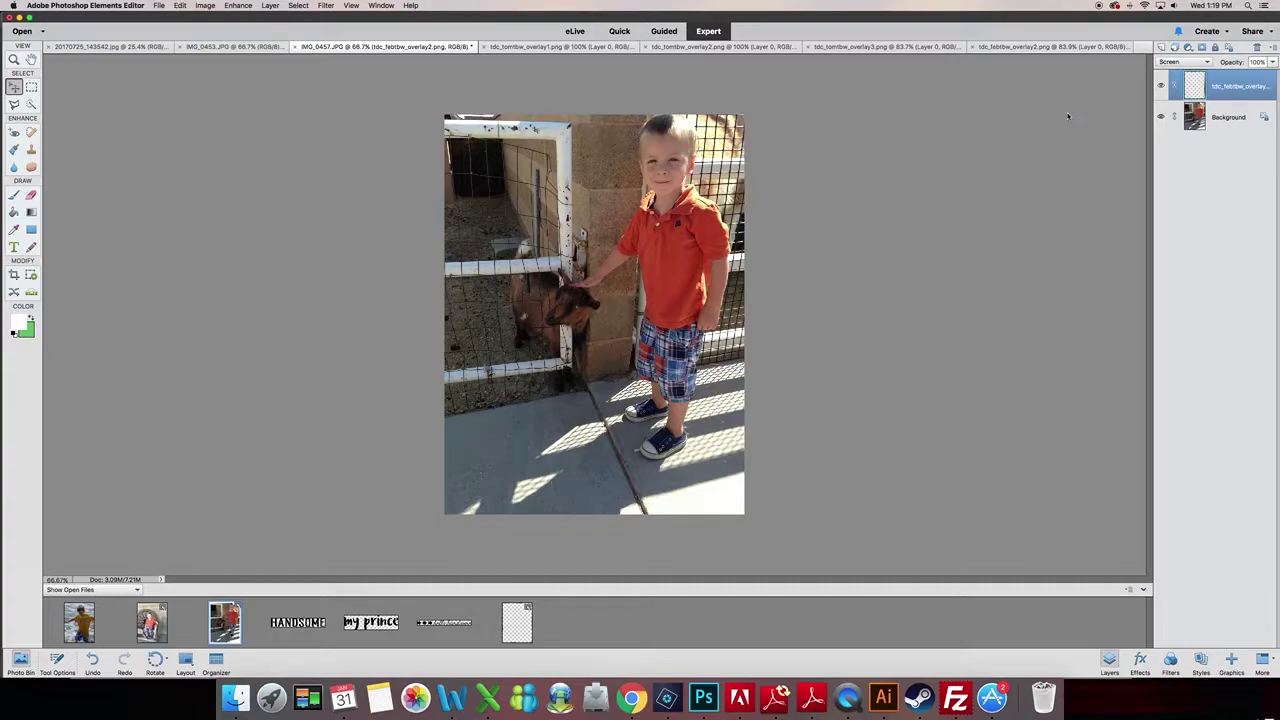
left_click(1180, 62)
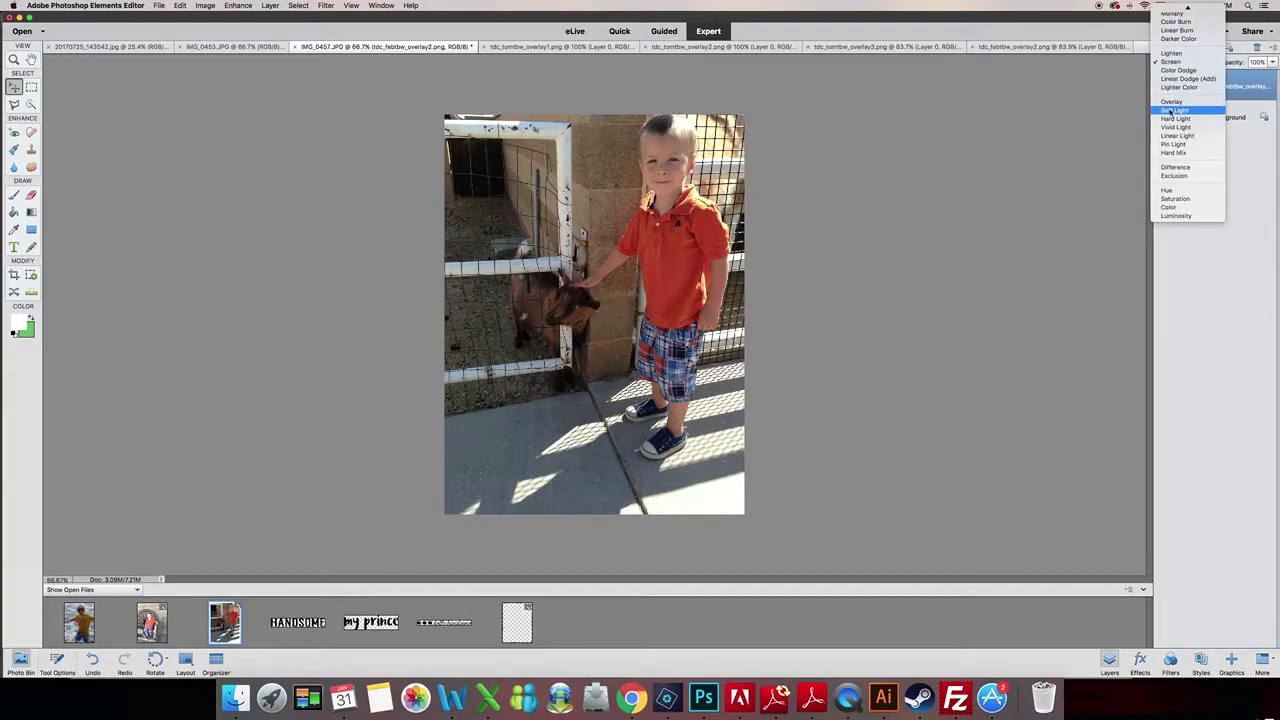
left_click(1171, 111)
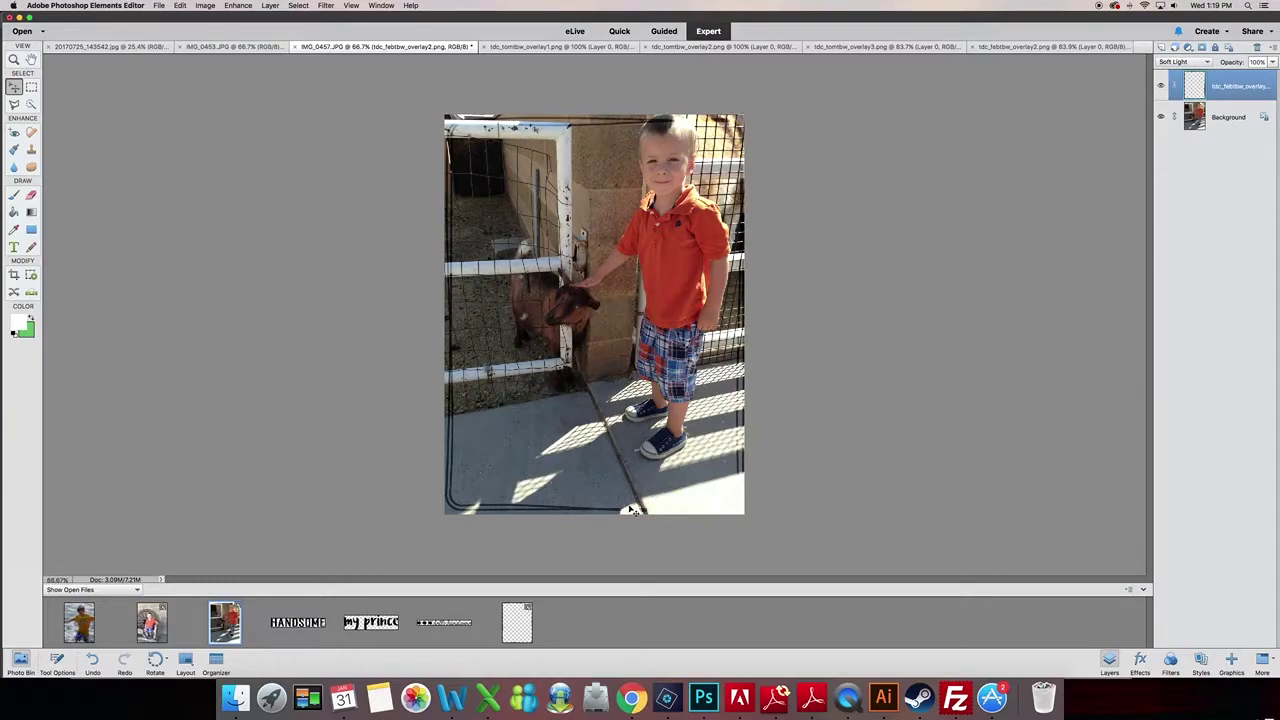
left_click(1182, 62)
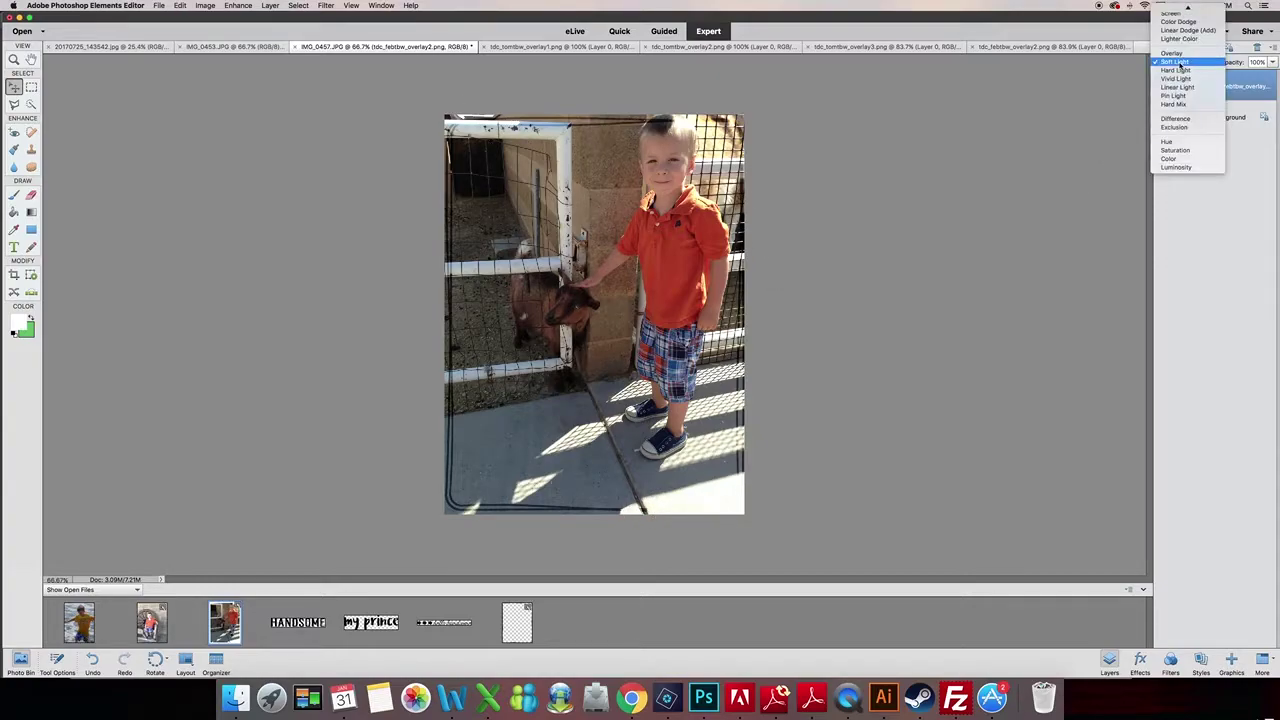
left_click(1178, 78)
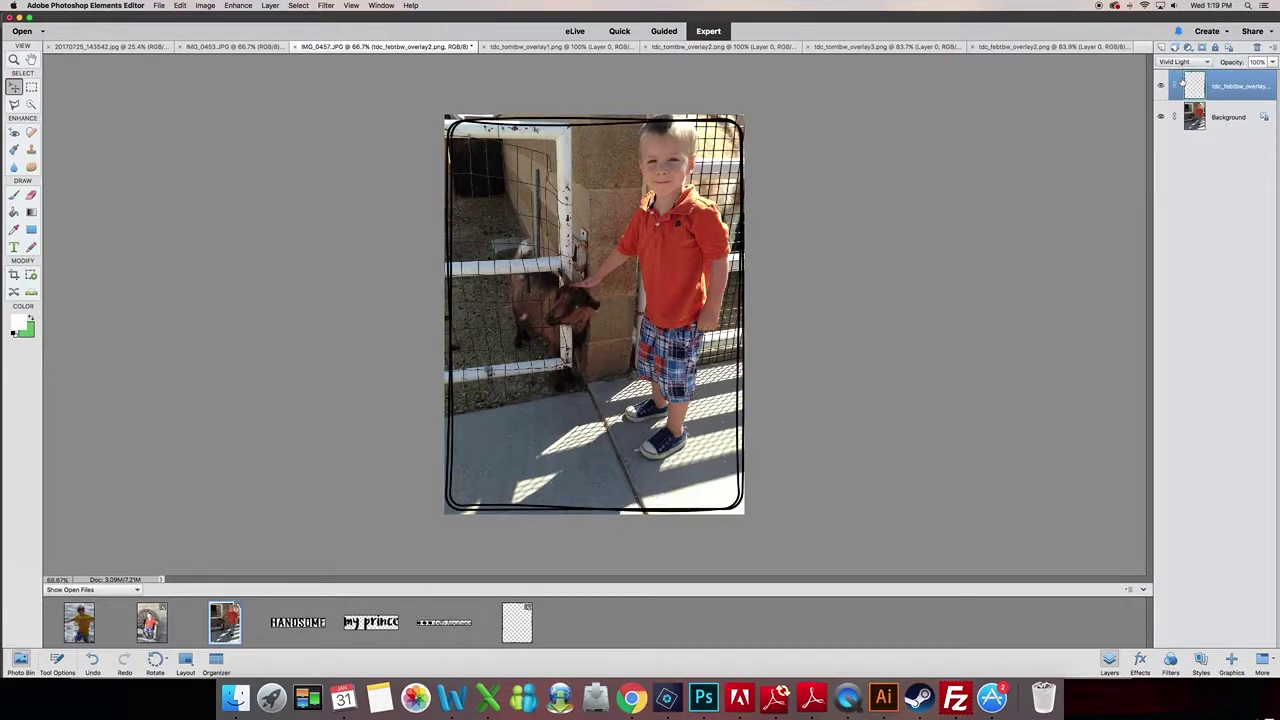
left_click(1180, 62)
left_click(1177, 70)
left_click(1180, 62)
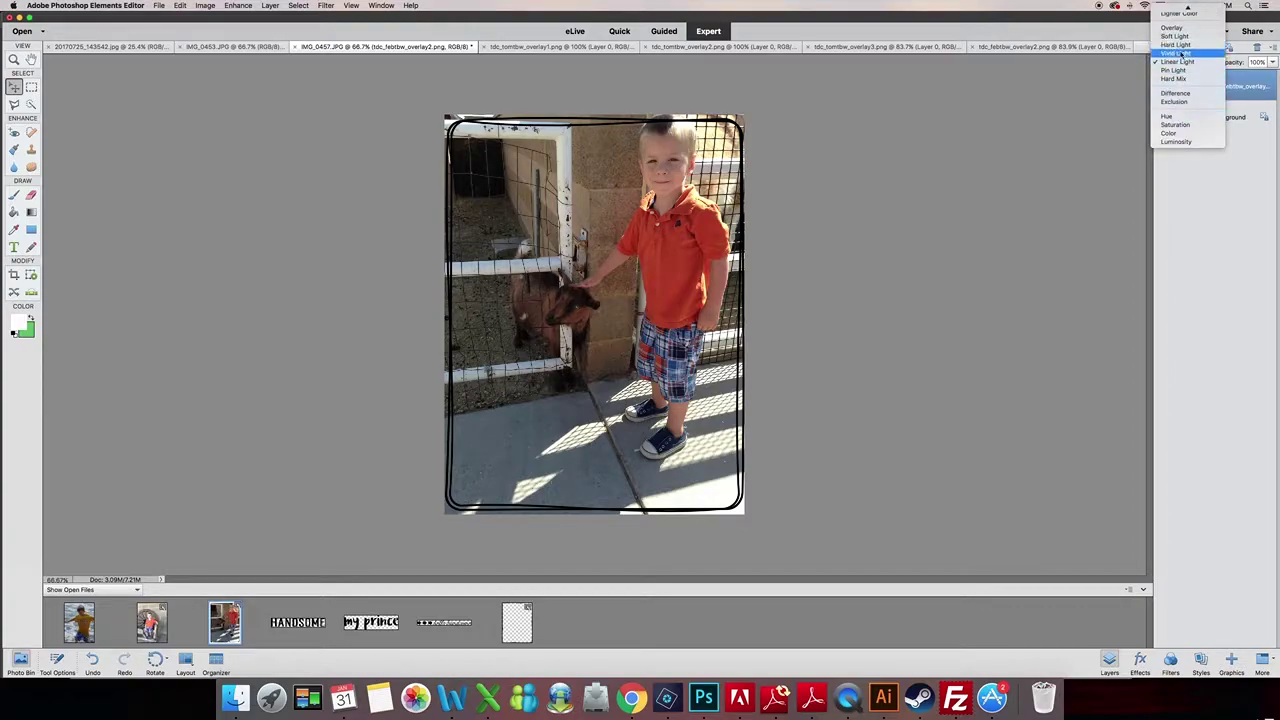
left_click(1176, 36)
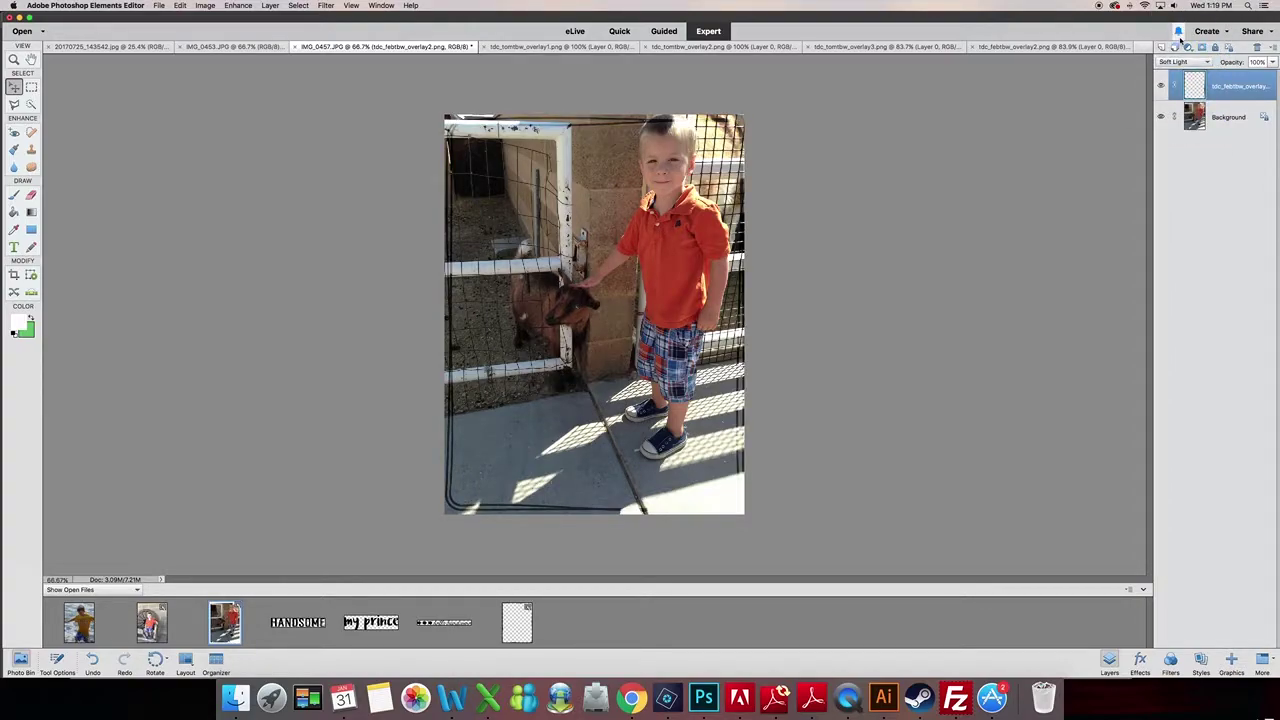
left_click(1180, 62)
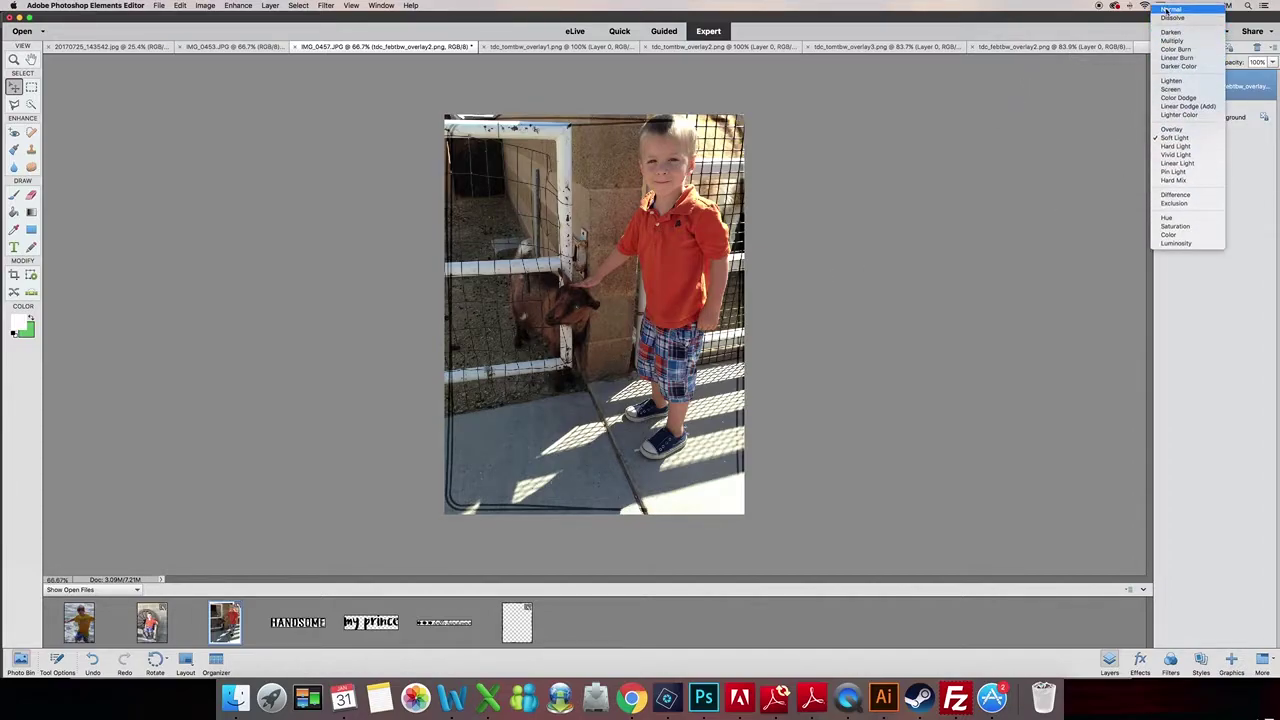
left_click(1170, 9)
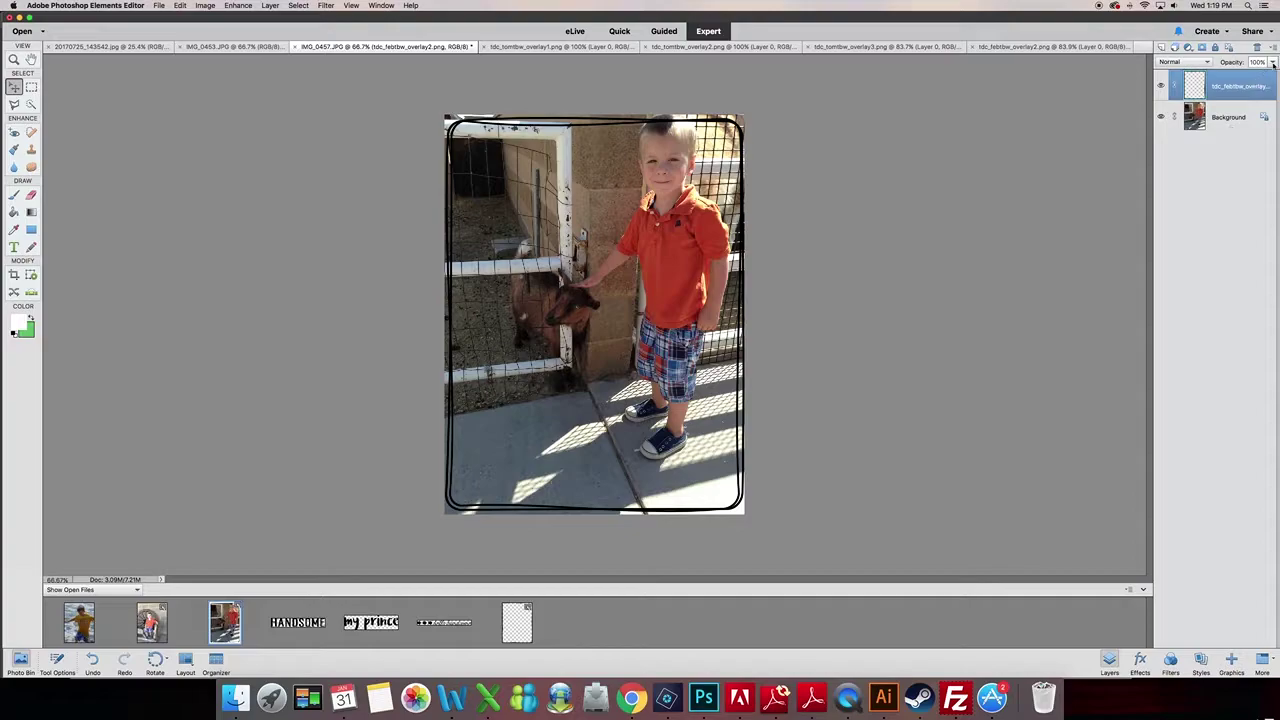
Try the frame overlay at 36% opacity and restore it to 100%.
left_click(1272, 62)
left_click_drag(1271, 74, 1242, 73)
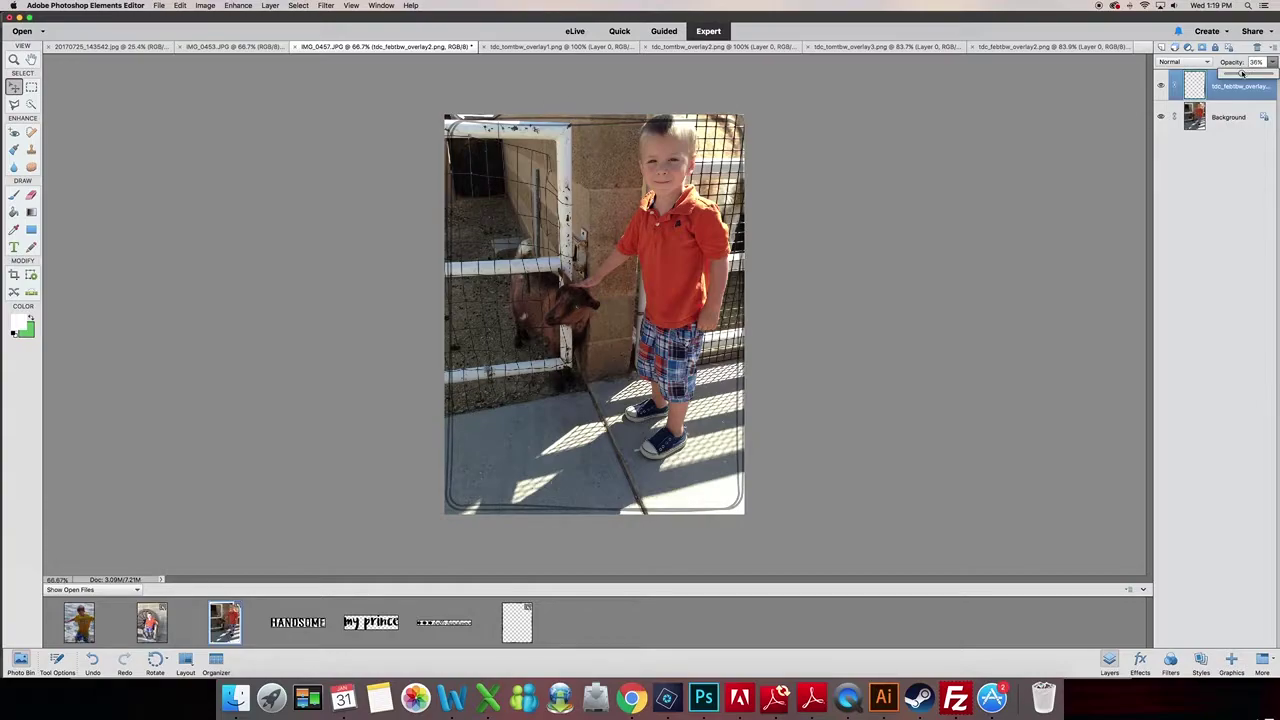
left_click_drag(1245, 72, 1272, 74)
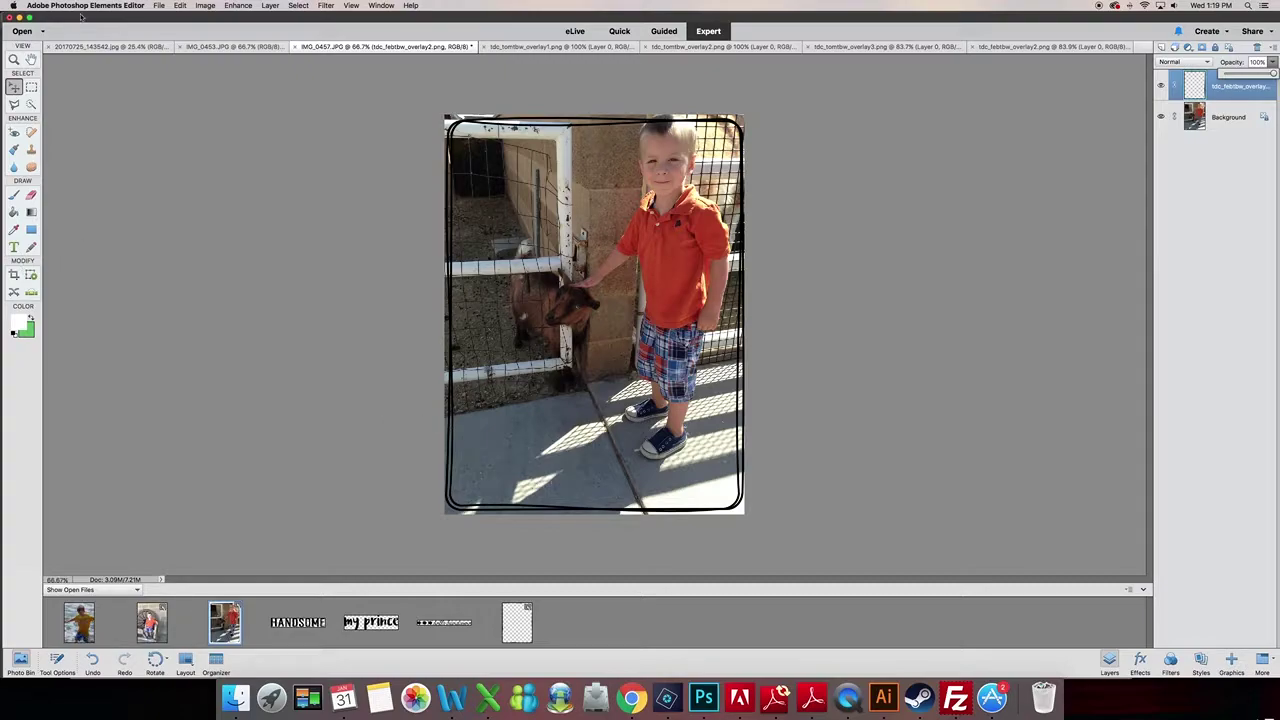
Open the white paper file tdc_febtbw_pp1.jpg from the tdc_febtbw_pp1 folder inside the February folder.
left_click(156, 6)
key("Escape")
key("super+o")
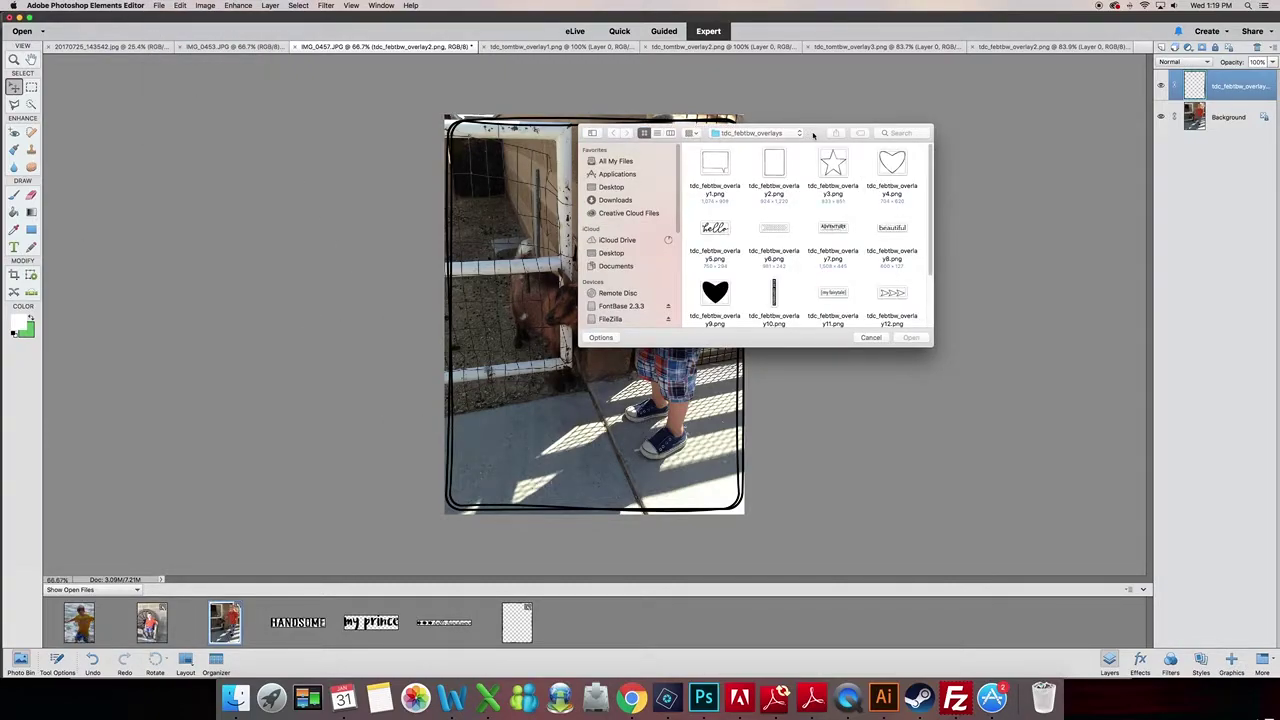
left_click_drag(790, 136, 776, 137)
left_click(776, 137)
left_click(770, 148)
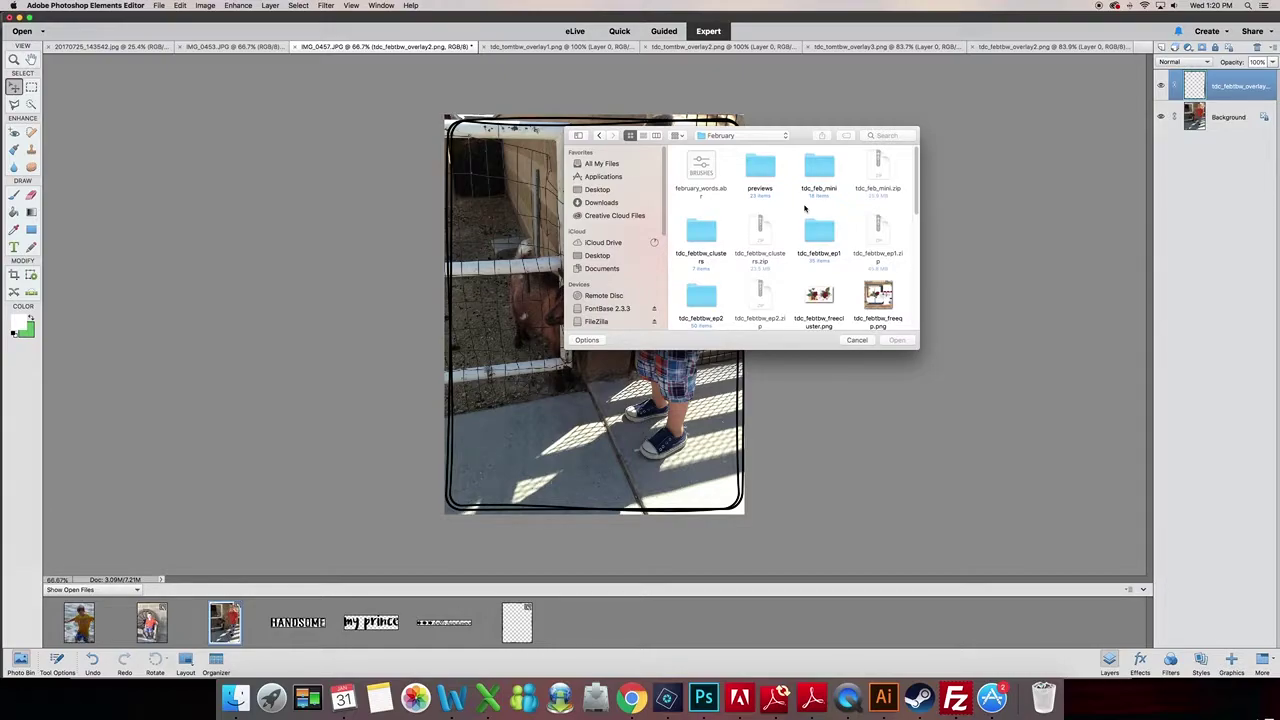
scroll(804, 210, "down", 3)
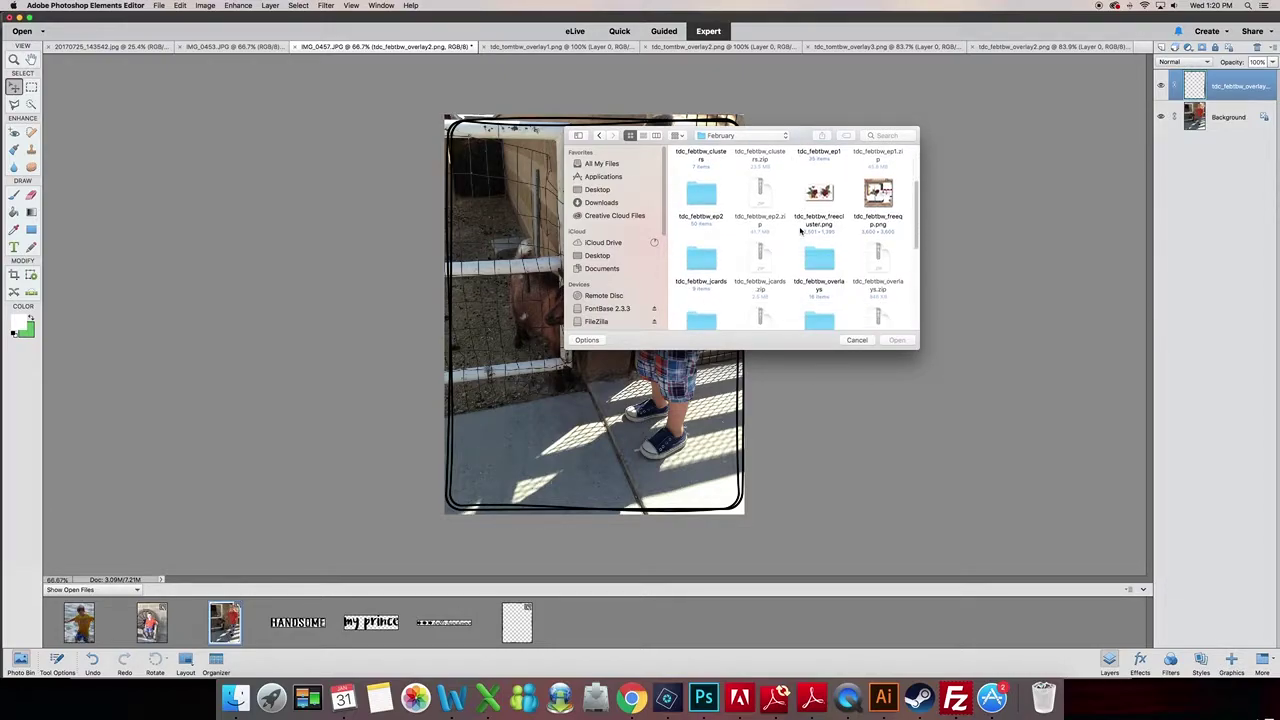
scroll(820, 262, "down", 2)
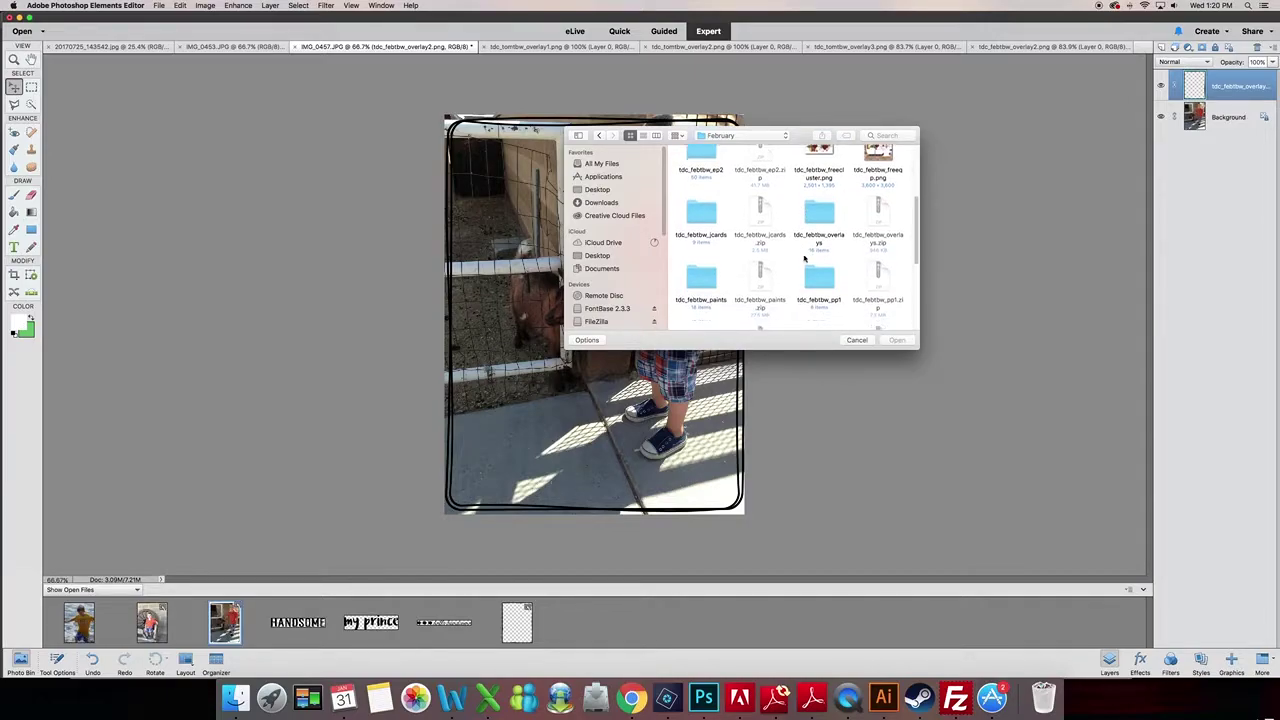
left_click(817, 280)
double_click(817, 280)
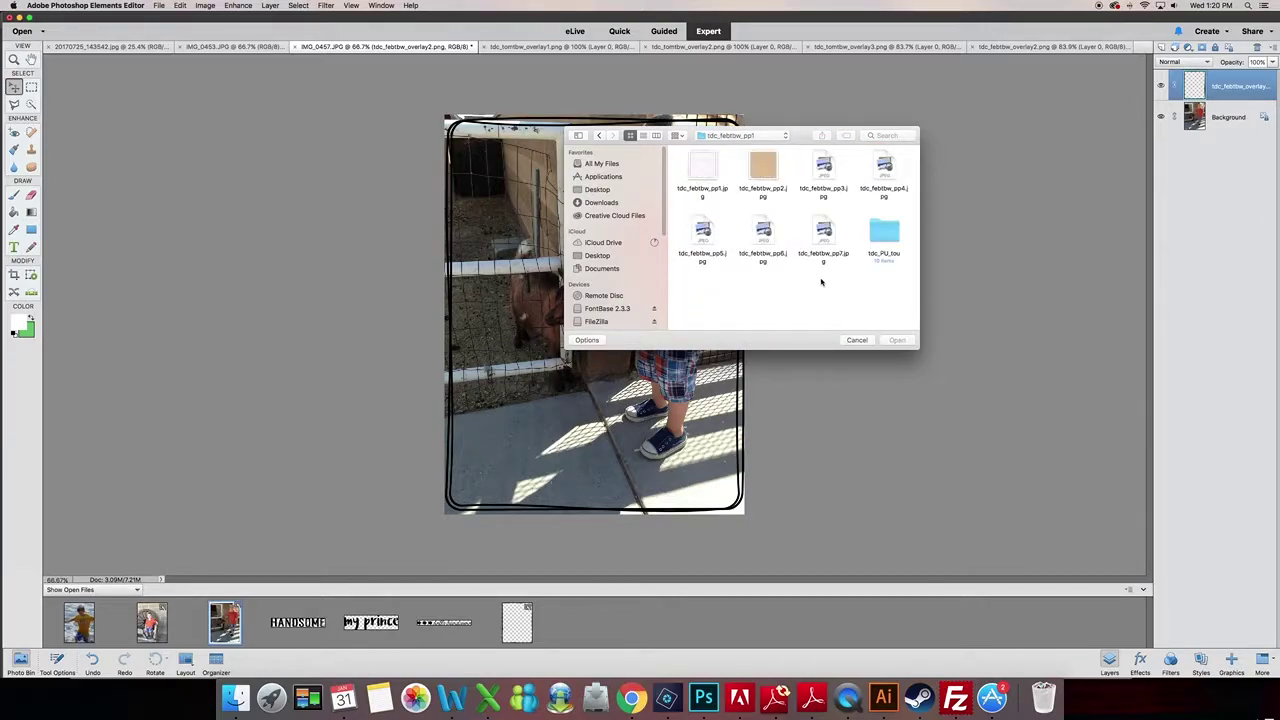
left_click(700, 170)
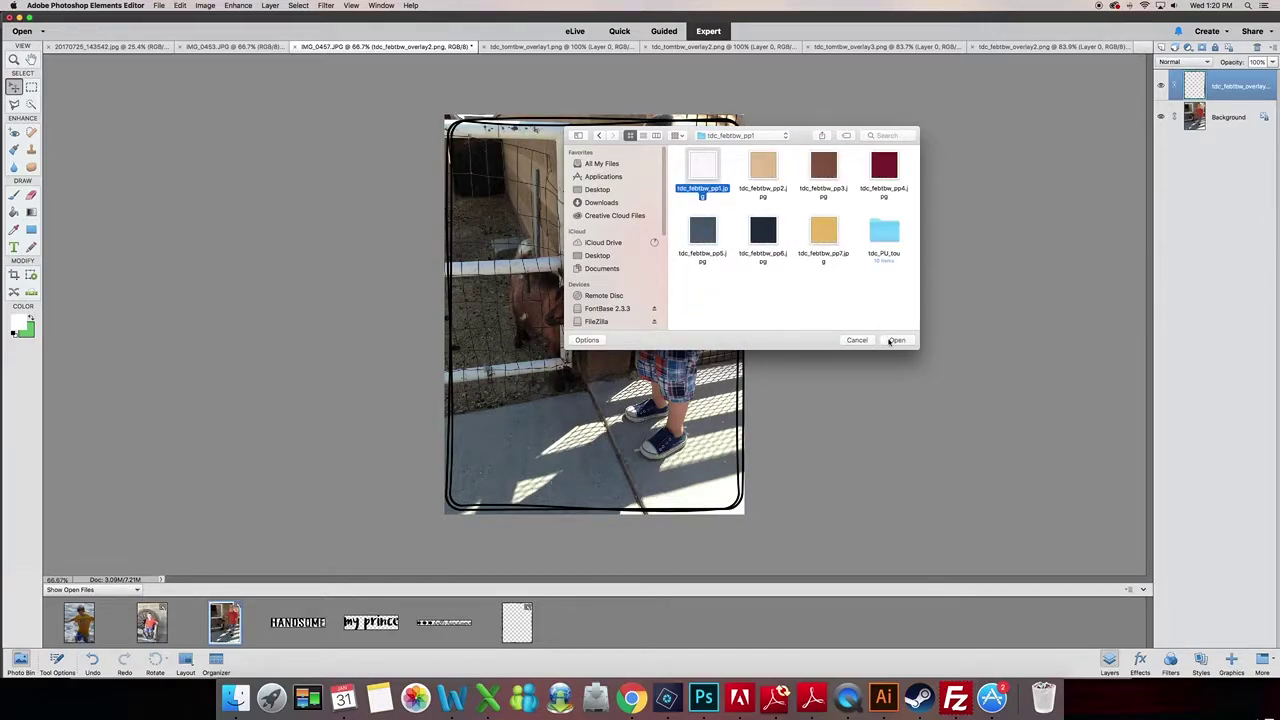
key("Return")
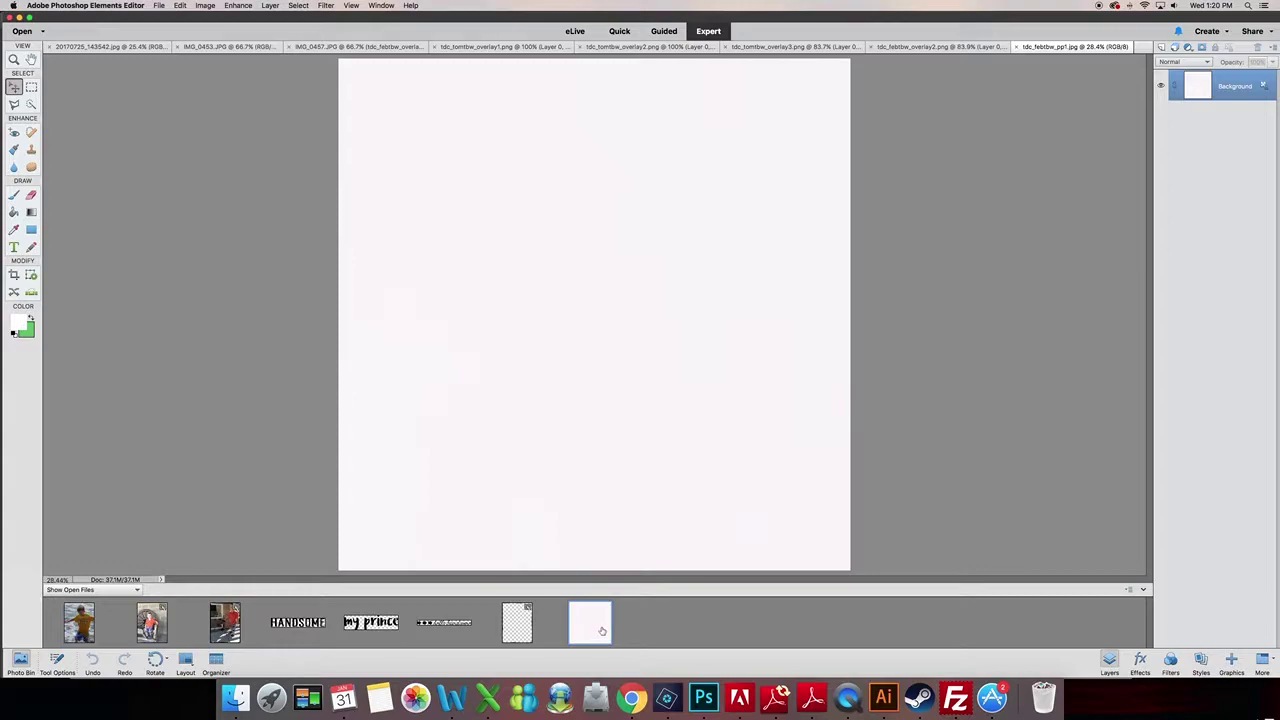
Place the white paper tdc_febtbw_pp1.jpg from the open files onto the IMG_0457.JPG photo.
left_click(232, 620)
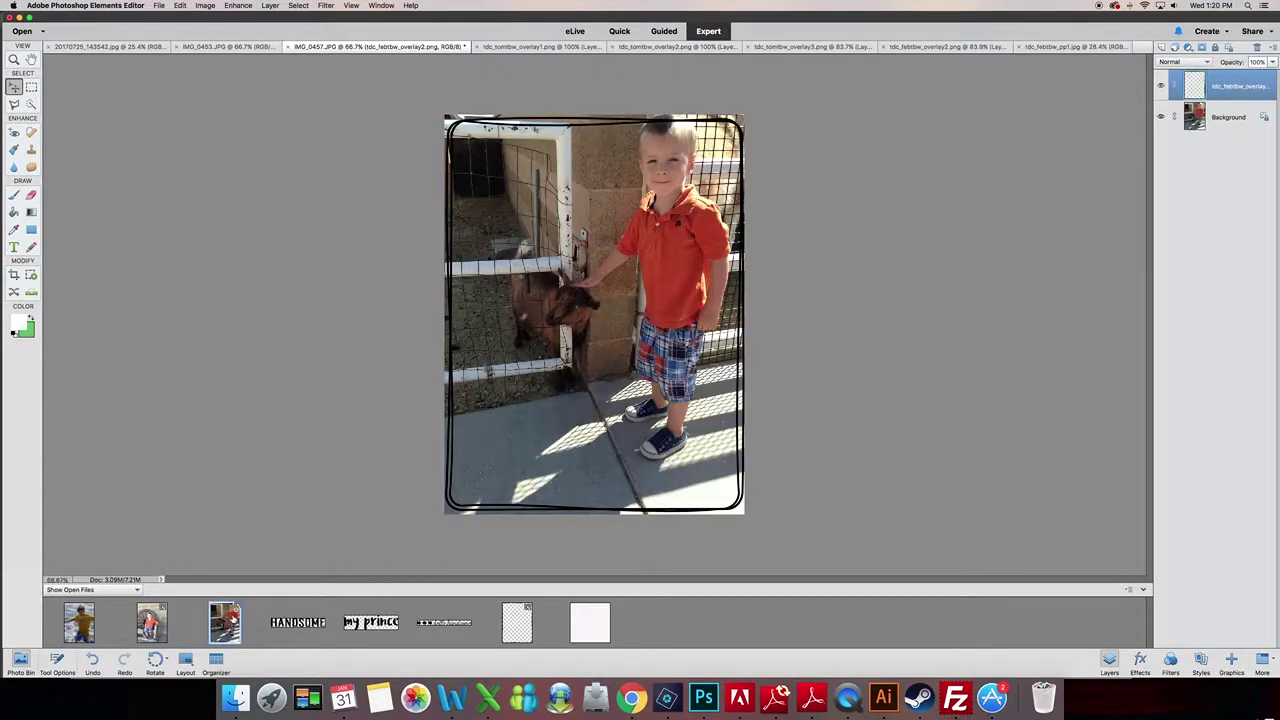
left_click(600, 632)
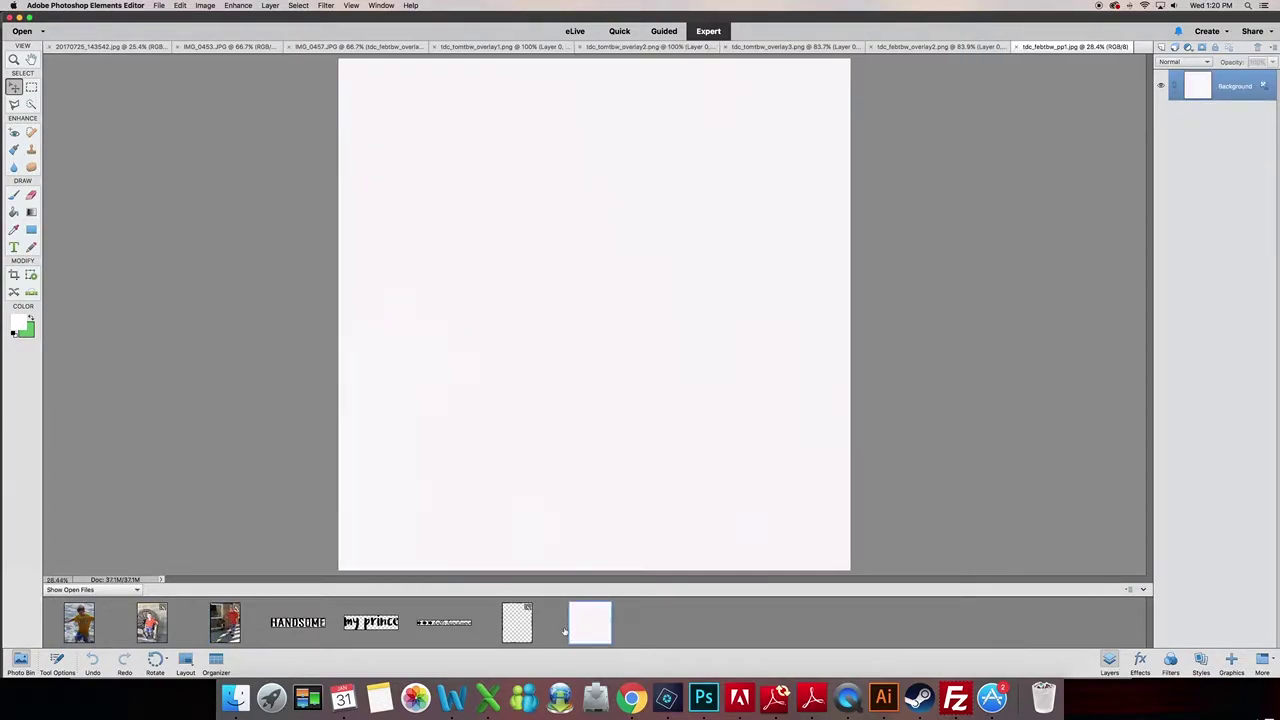
left_click(228, 620)
left_click_drag(588, 625, 568, 284)
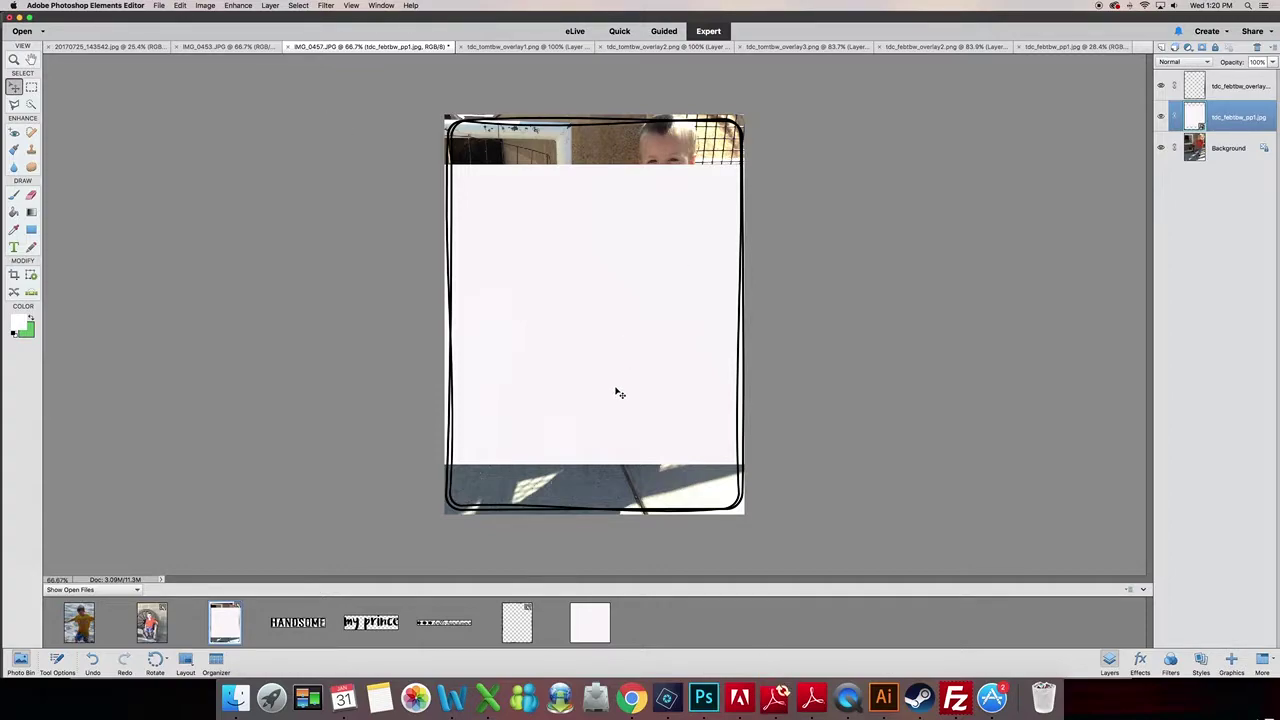
Check the image size of the tdc_febtbw_pp1.jpg paper file and of the IMG_0457.JPG photo.
left_click(585, 628)
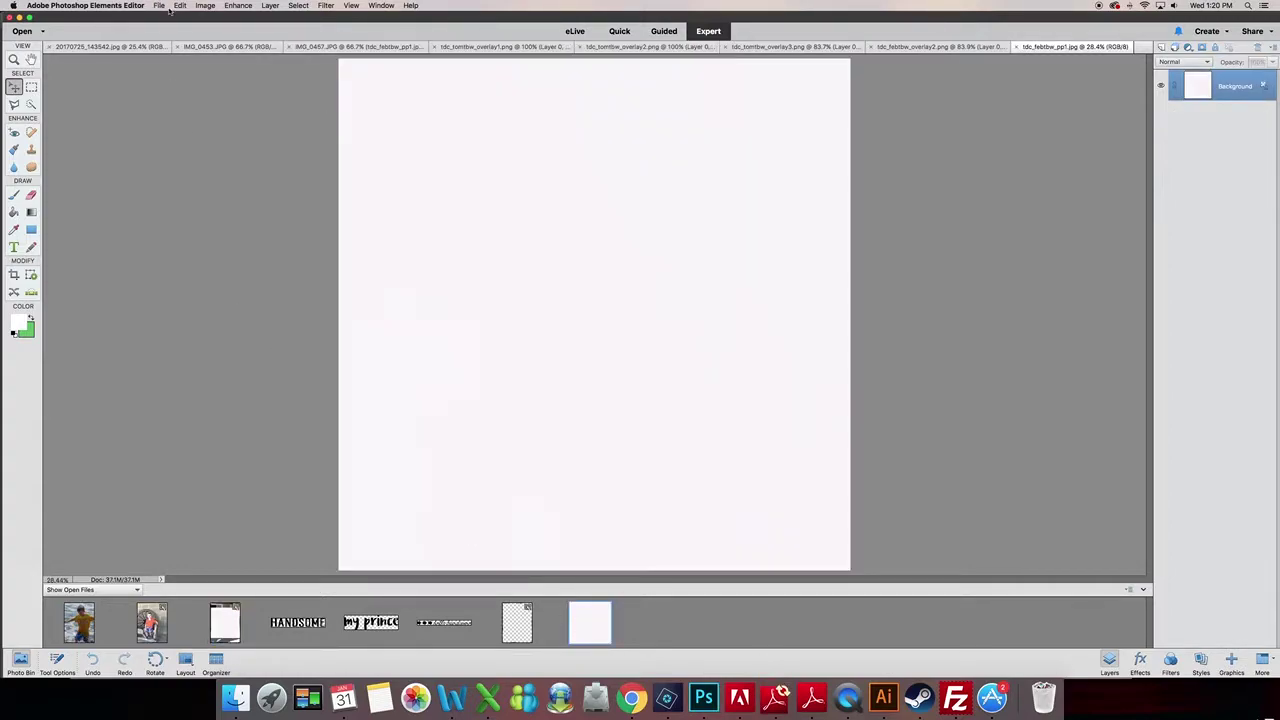
left_click(205, 5)
mouse_move(270, 65)
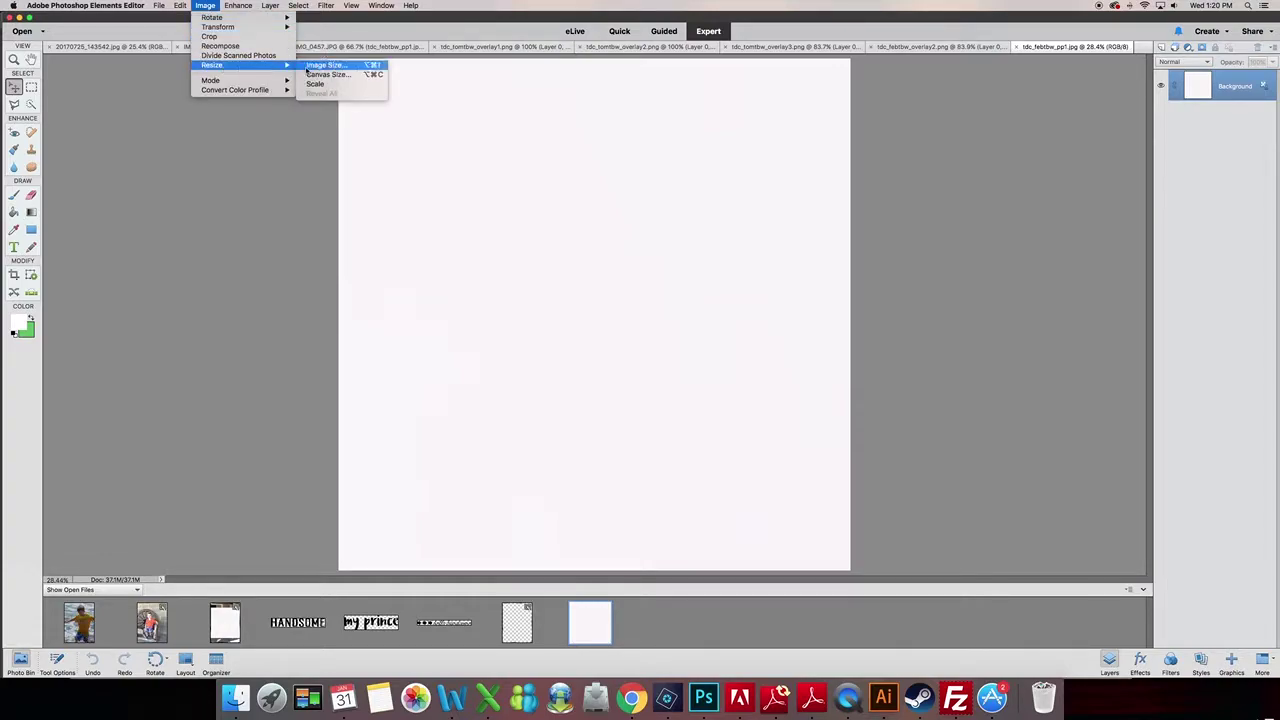
left_click(322, 65)
key("Escape")
left_click(217, 626)
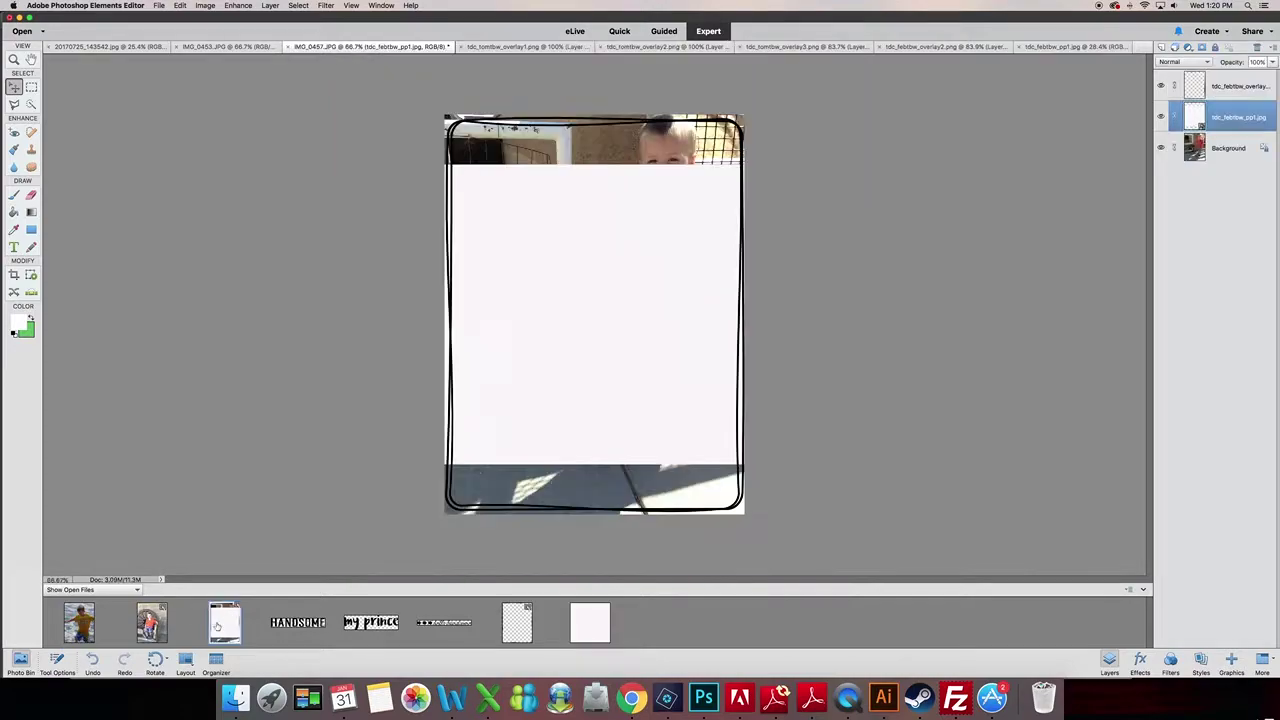
left_click(205, 5)
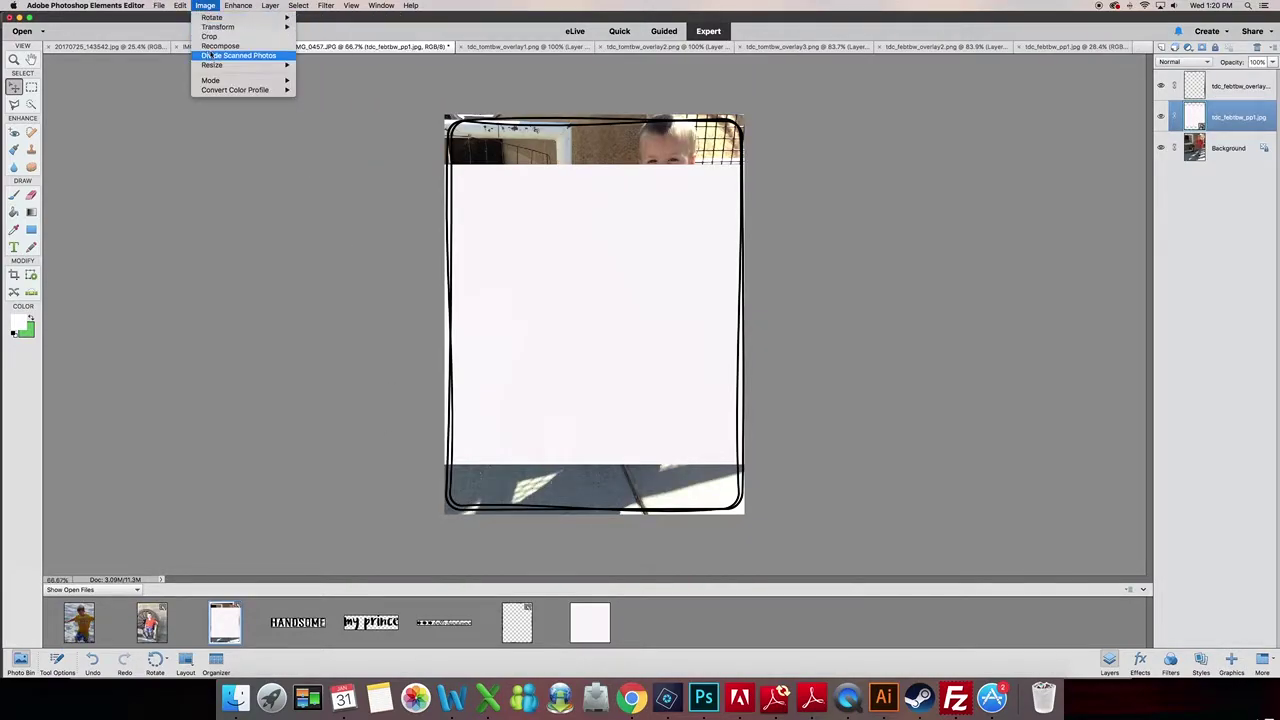
mouse_move(270, 65)
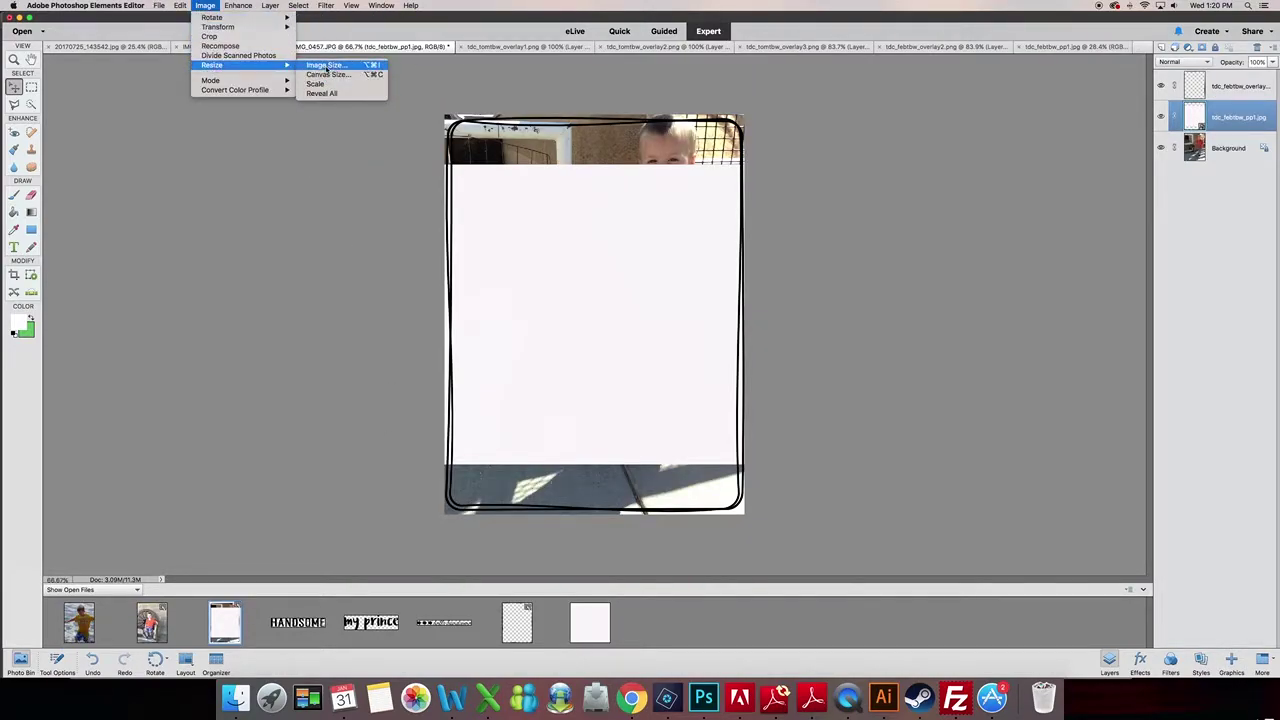
left_click(324, 65)
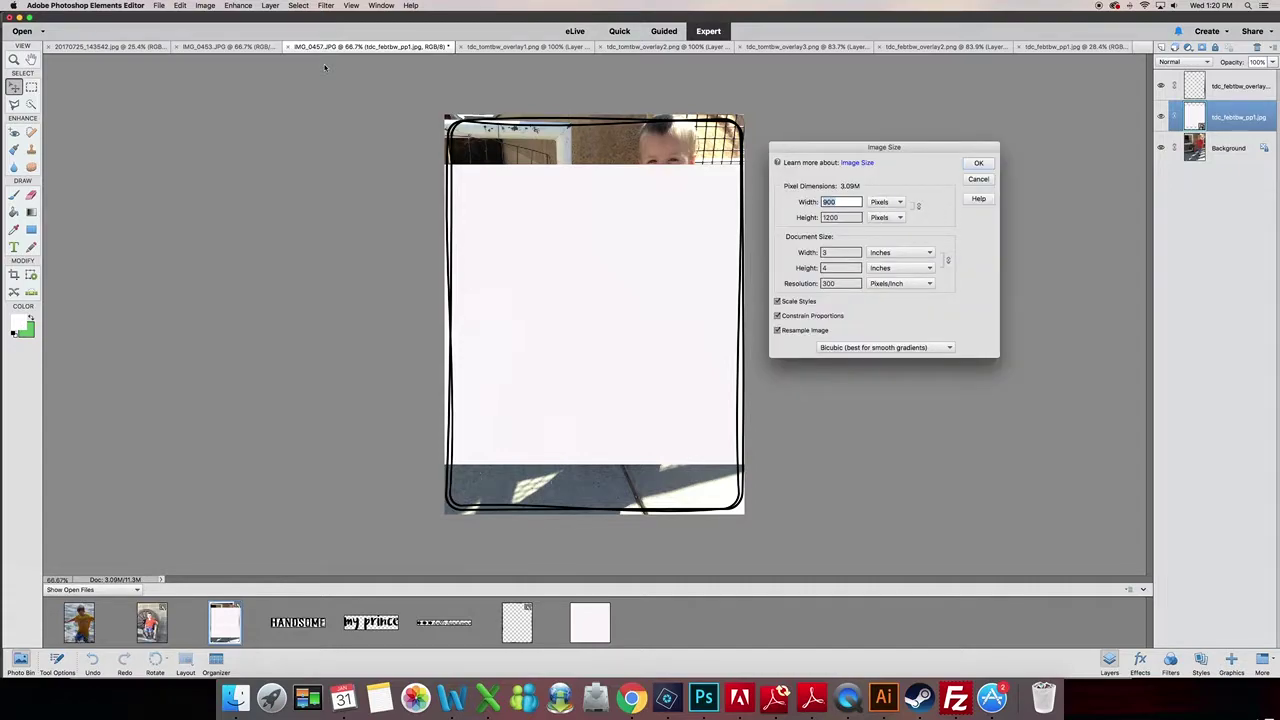
left_click(978, 179)
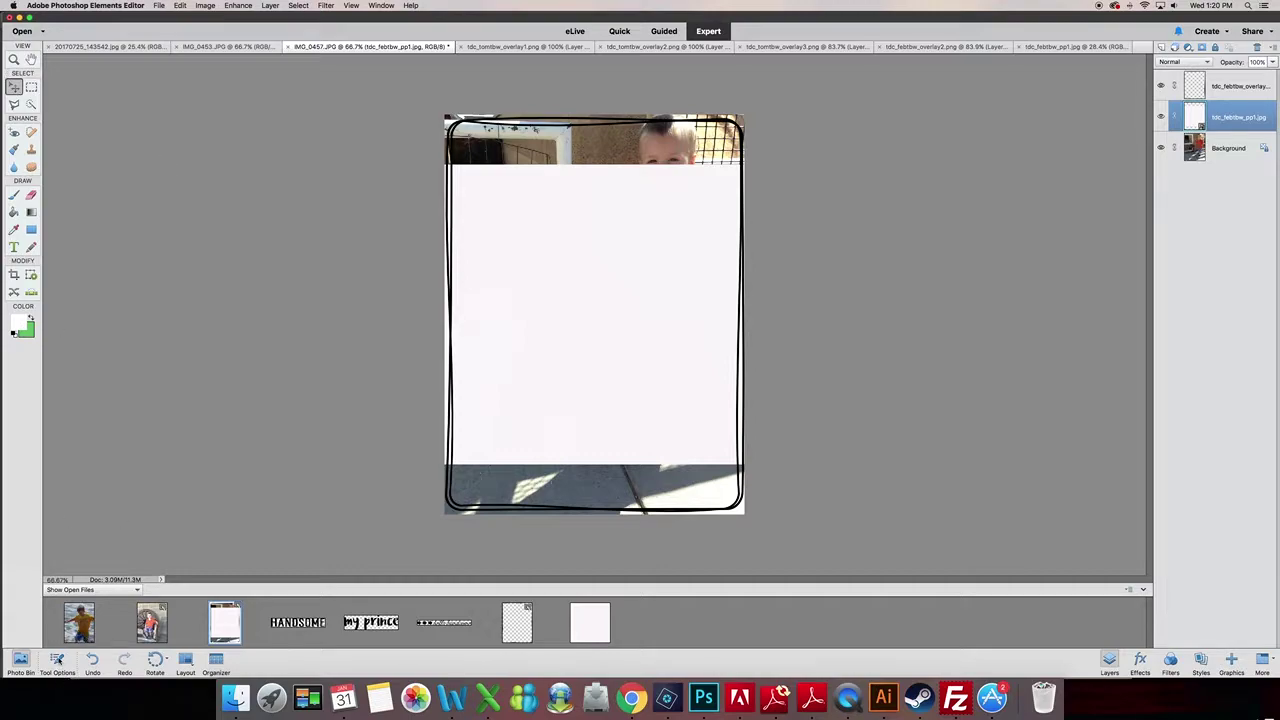
Turn on the bounding box and enlarge the white paper to about 154% so it covers the whole photo.
left_click(57, 662)
left_click(52, 622)
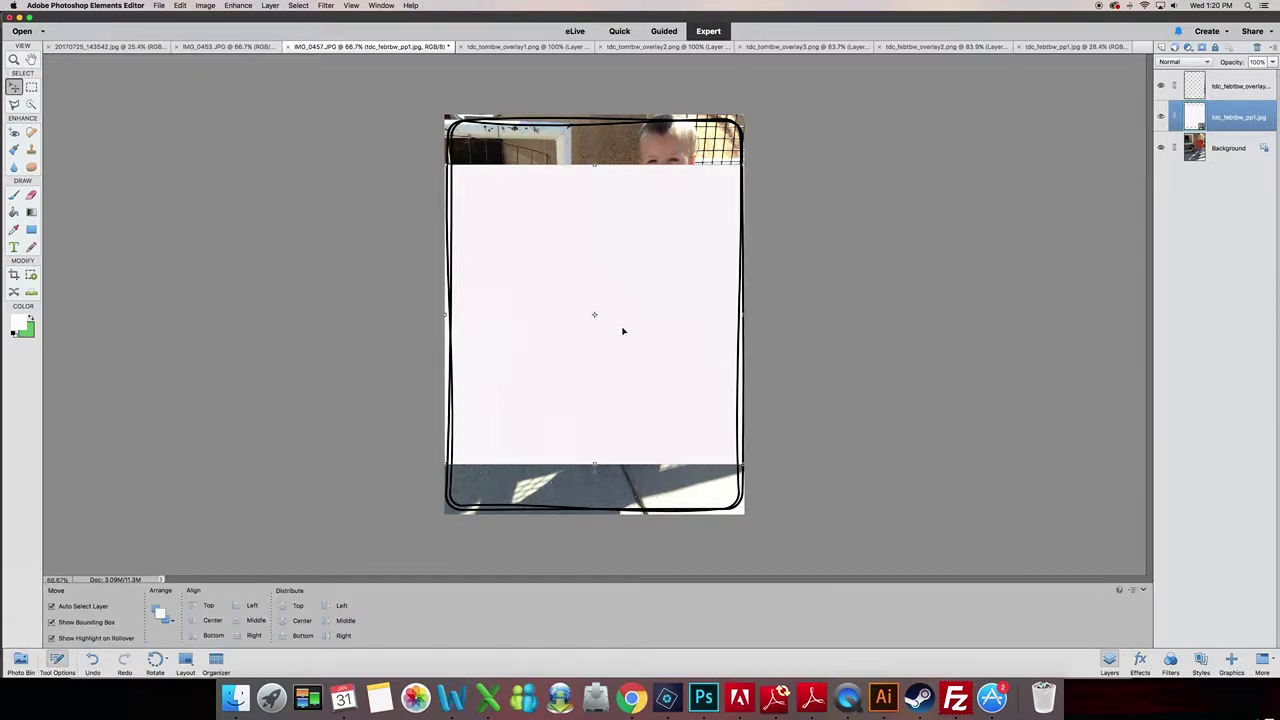
left_click_drag(743, 163, 814, 94)
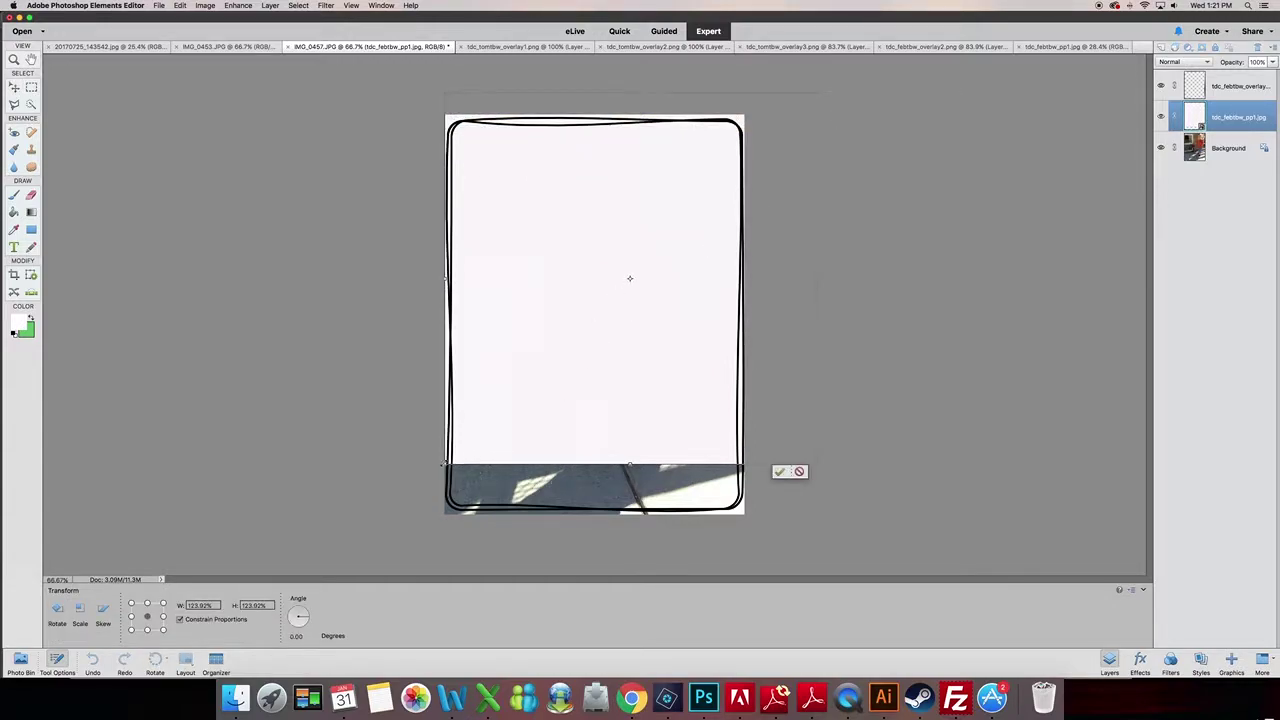
left_click_drag(442, 465, 340, 541)
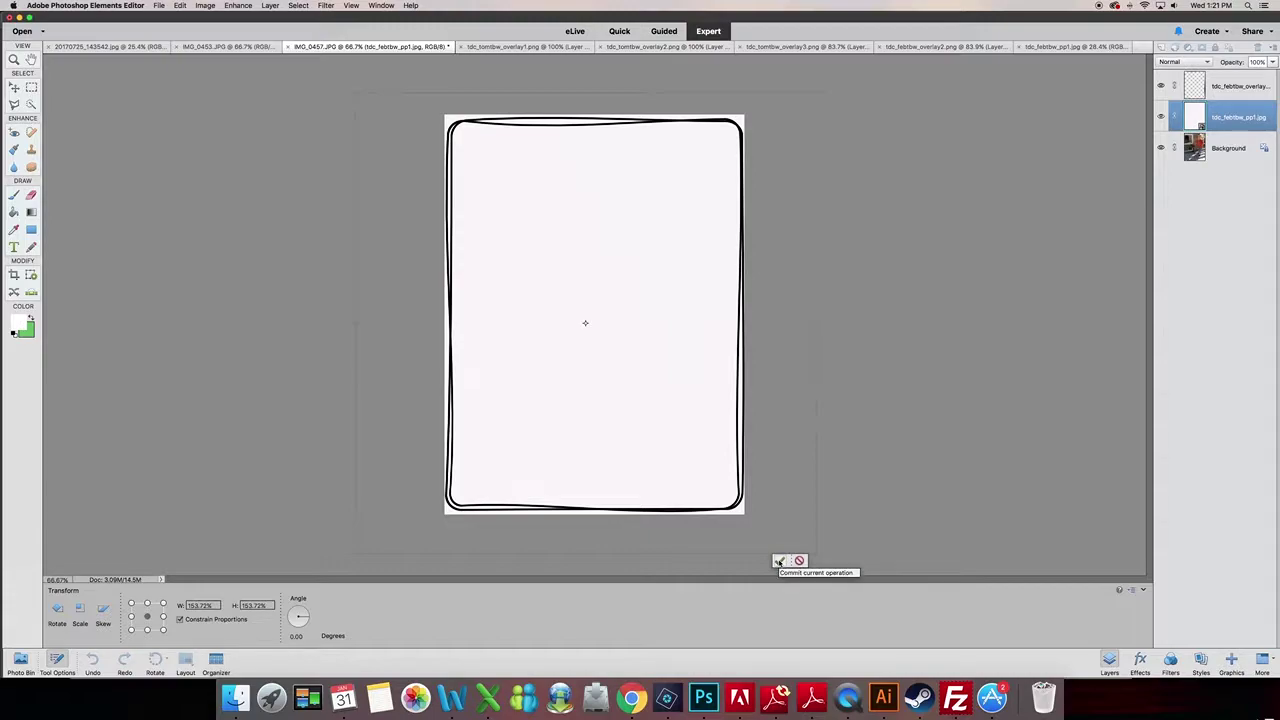
left_click(779, 561)
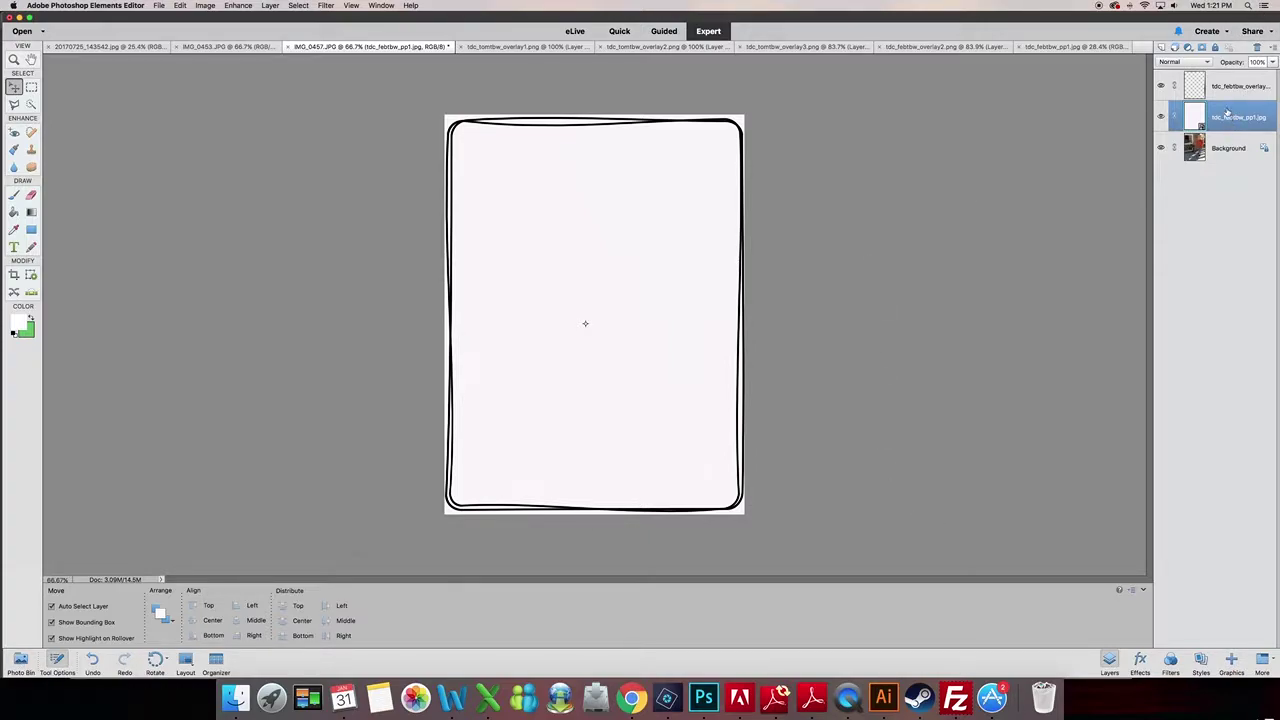
Move the white paper layer above the frame overlay and clip it to the frame with a clipping mask.
left_click_drag(1231, 117, 1223, 83)
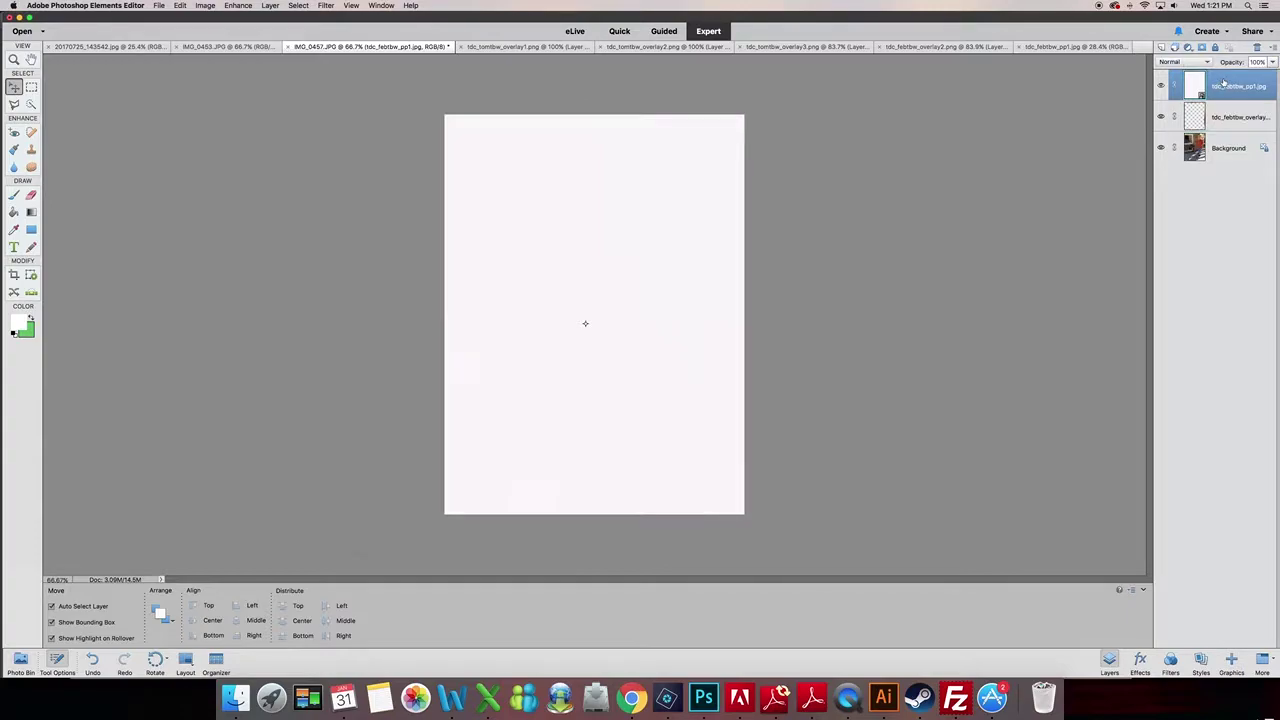
right_click(1223, 80)
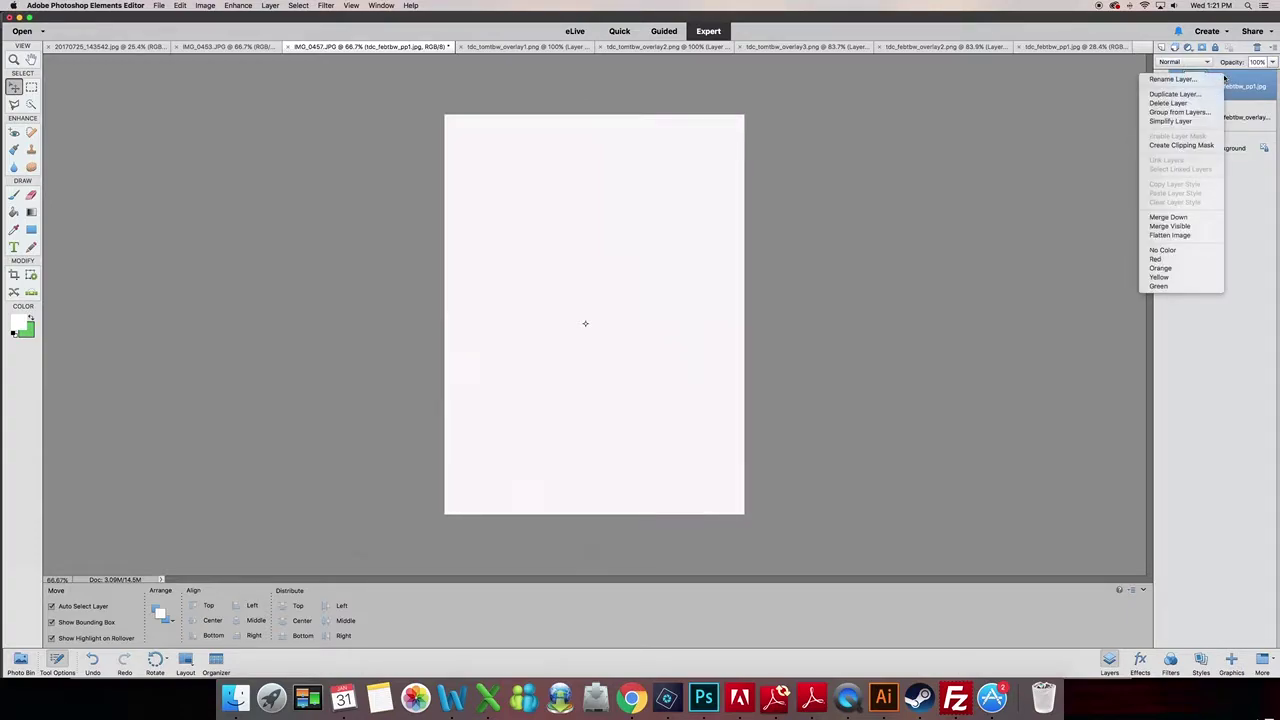
left_click(1197, 146)
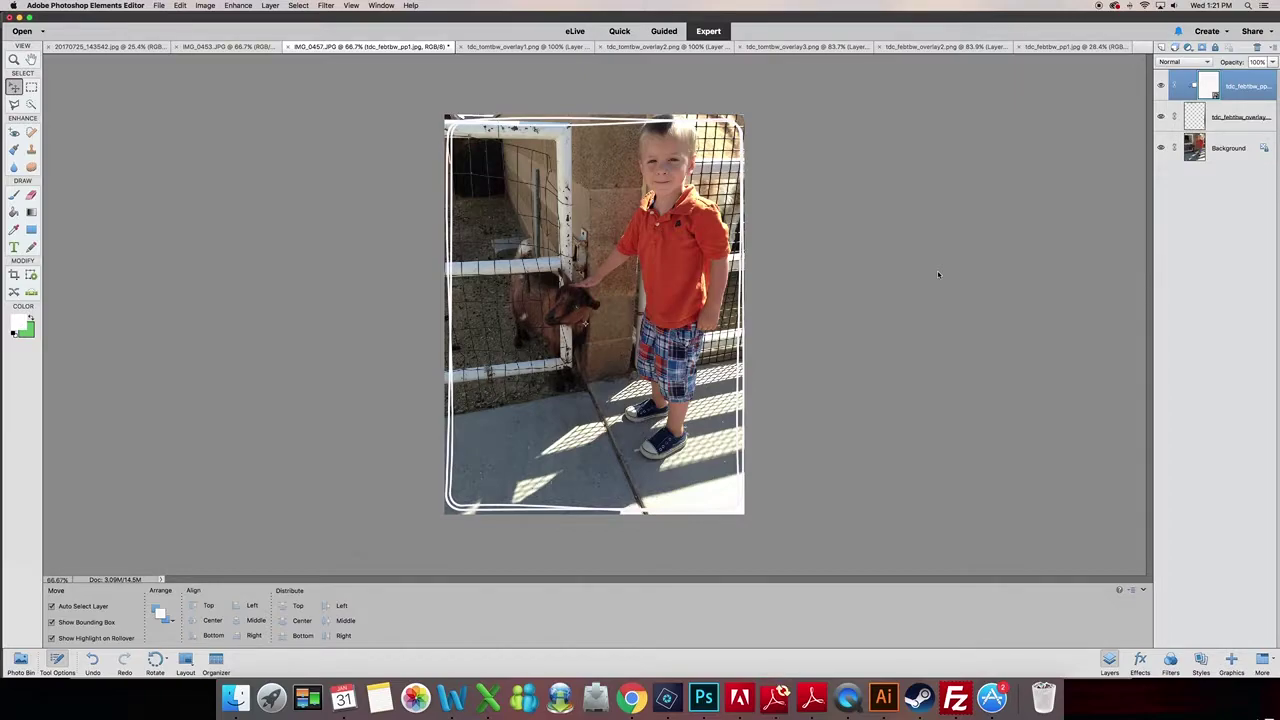
right_click(1245, 83)
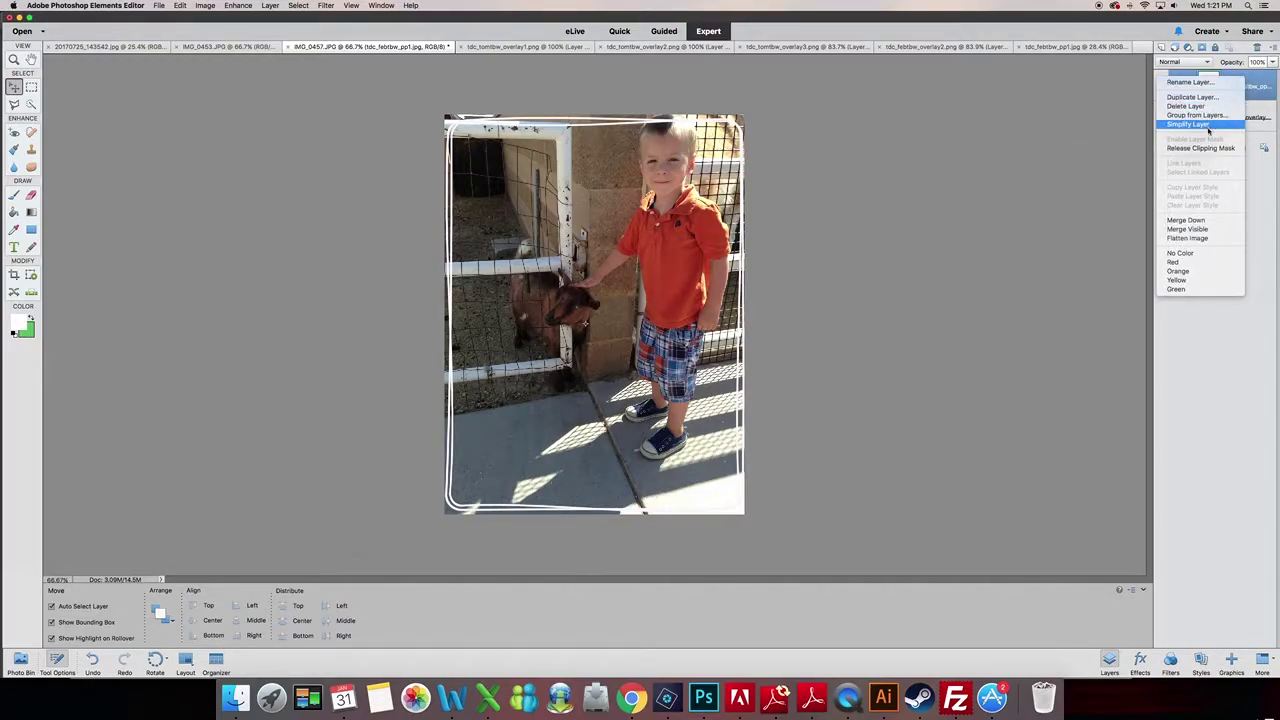
left_click(1005, 185)
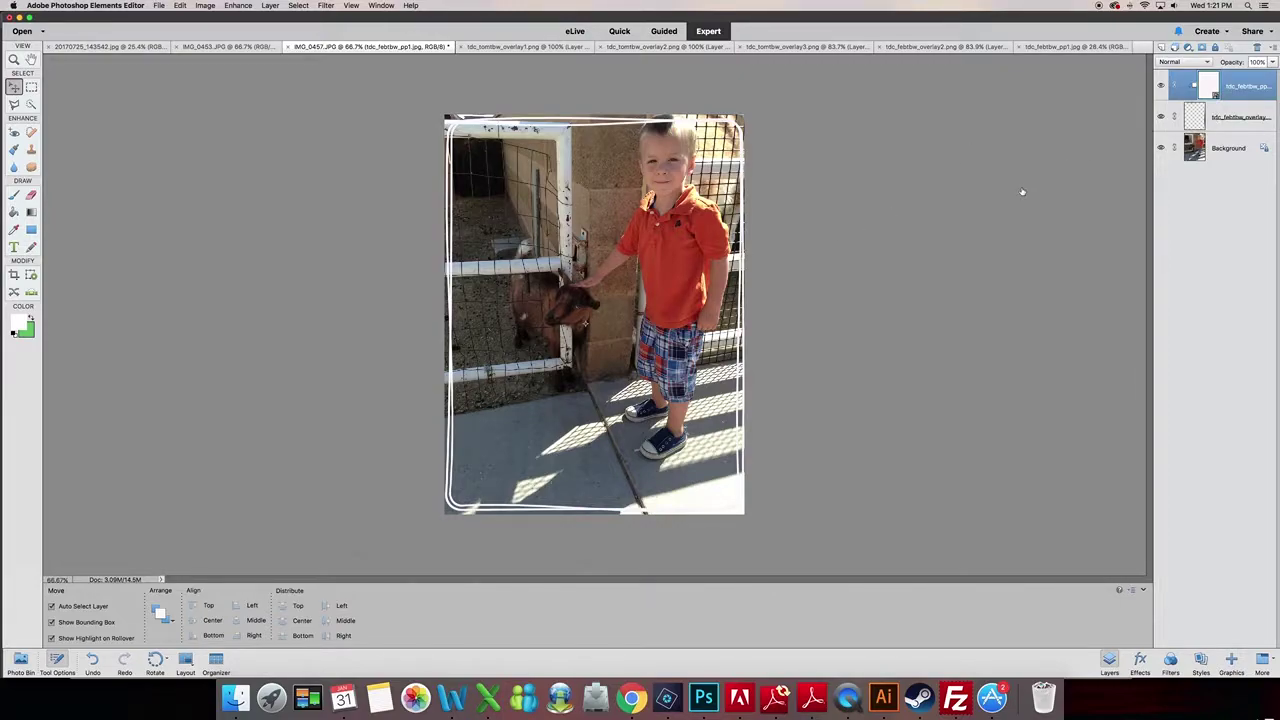
Place the HANDSOME word overlay tdc_tomtbw_overlay1.png from the open files onto the IMG_0457.JPG photo.
left_click(20, 660)
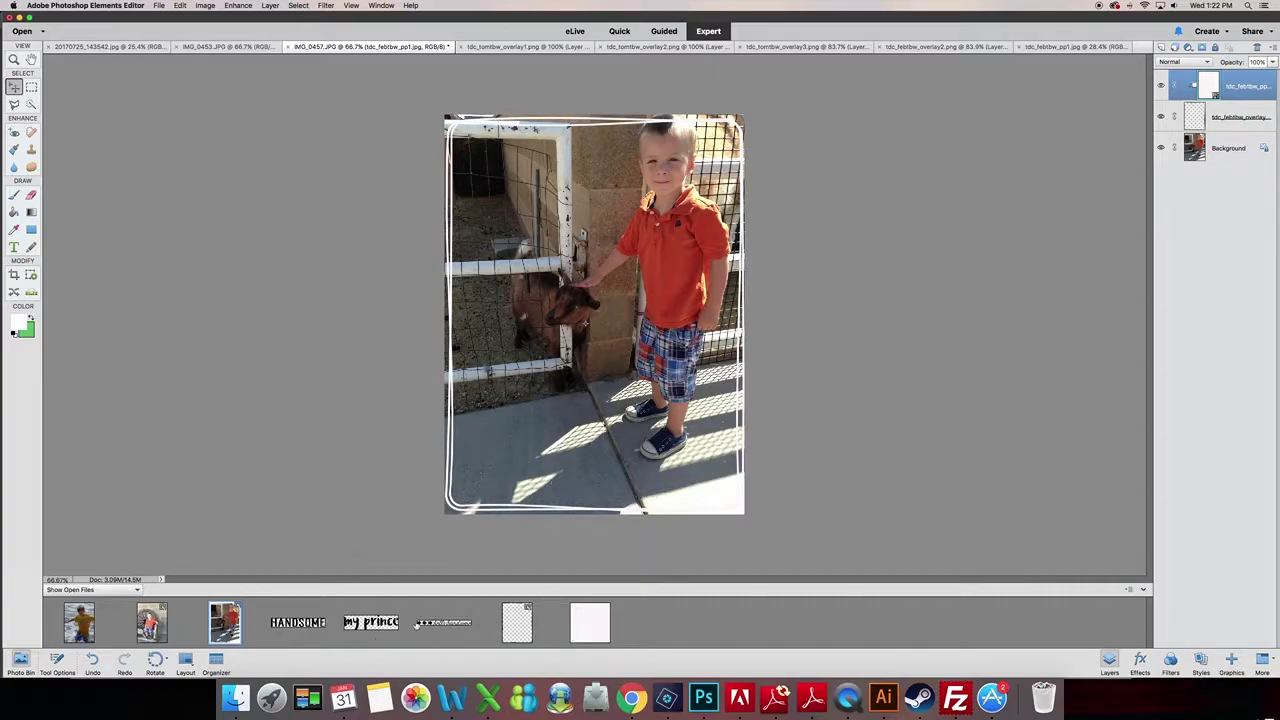
left_click(289, 626)
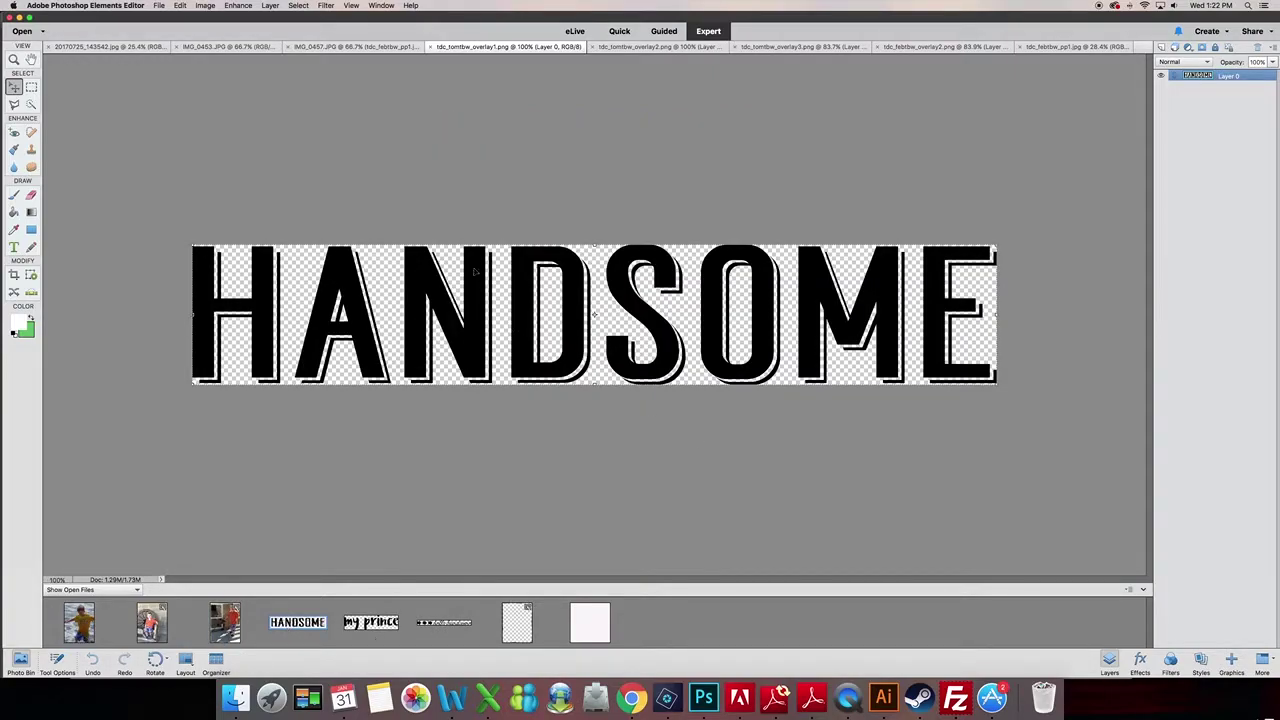
left_click(210, 6)
mouse_move(275, 65)
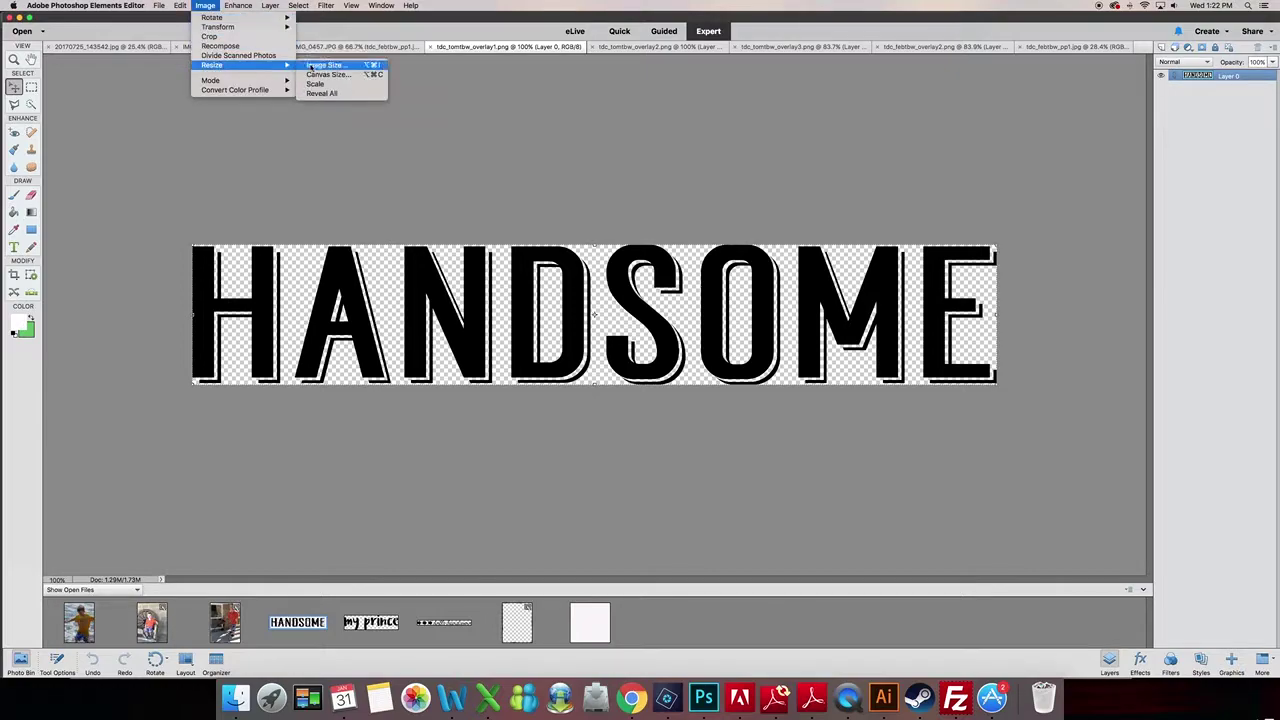
left_click(166, 138)
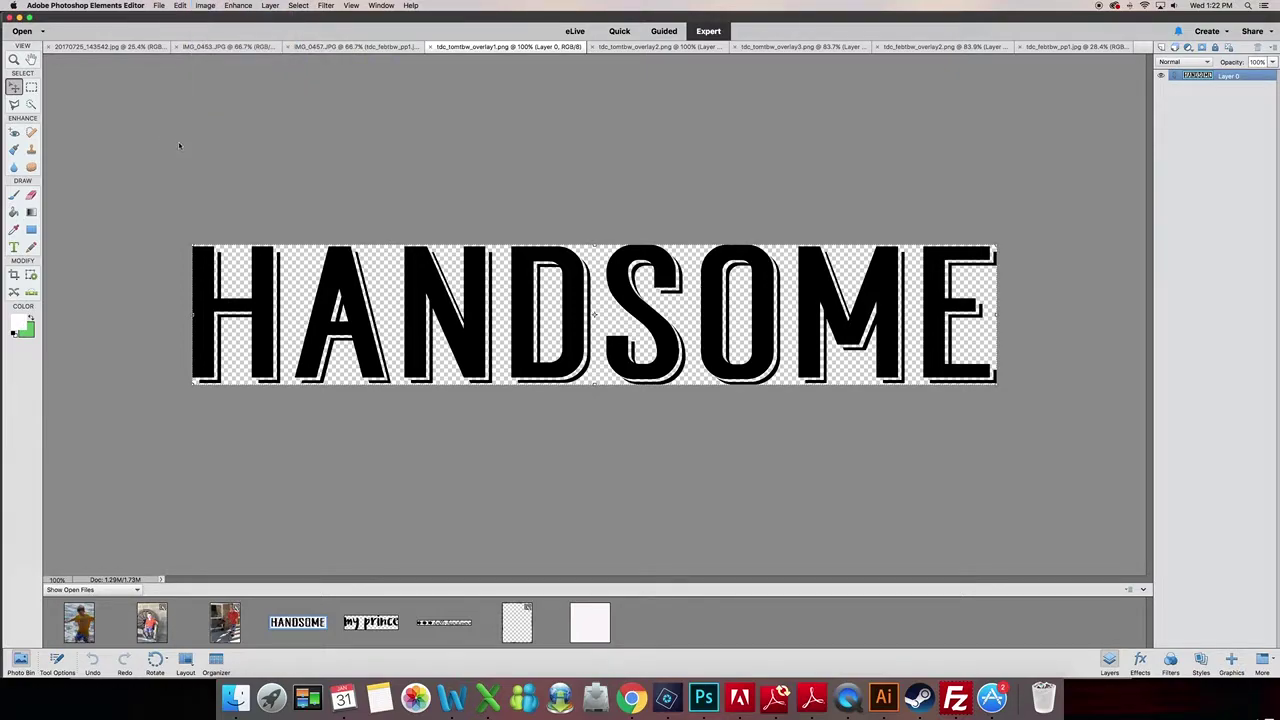
left_click(226, 622)
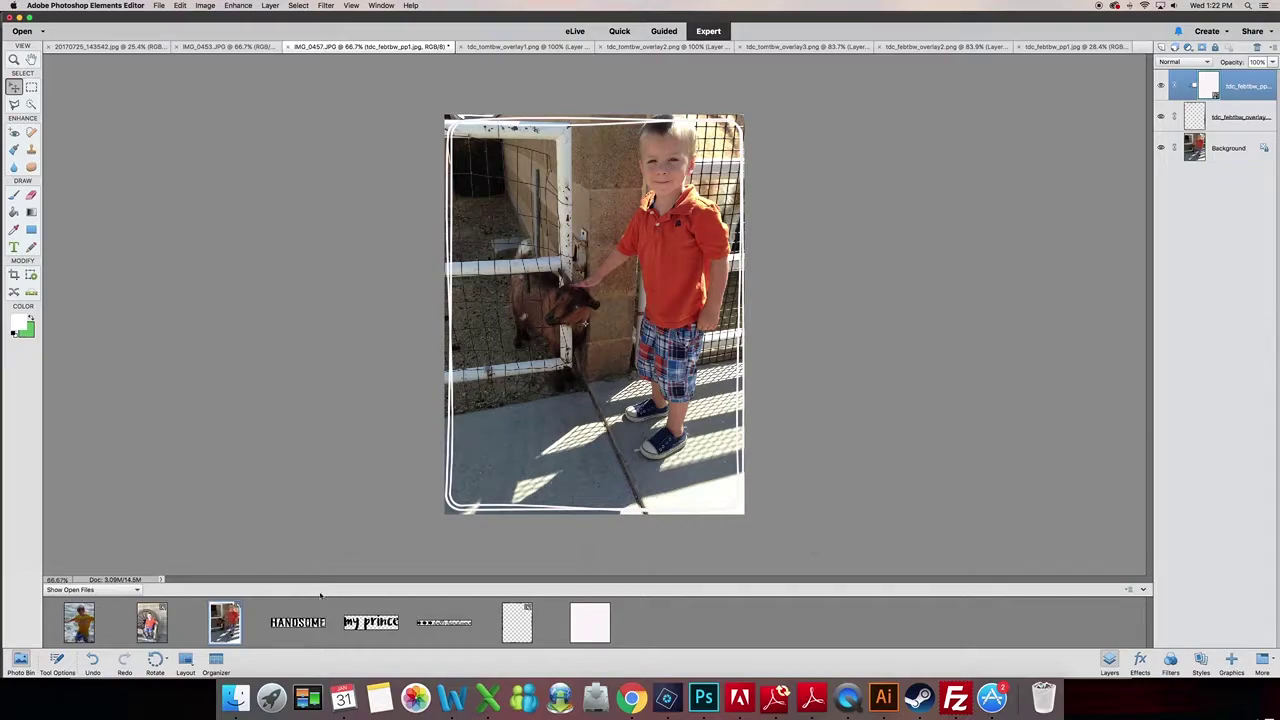
left_click_drag(306, 622, 578, 430)
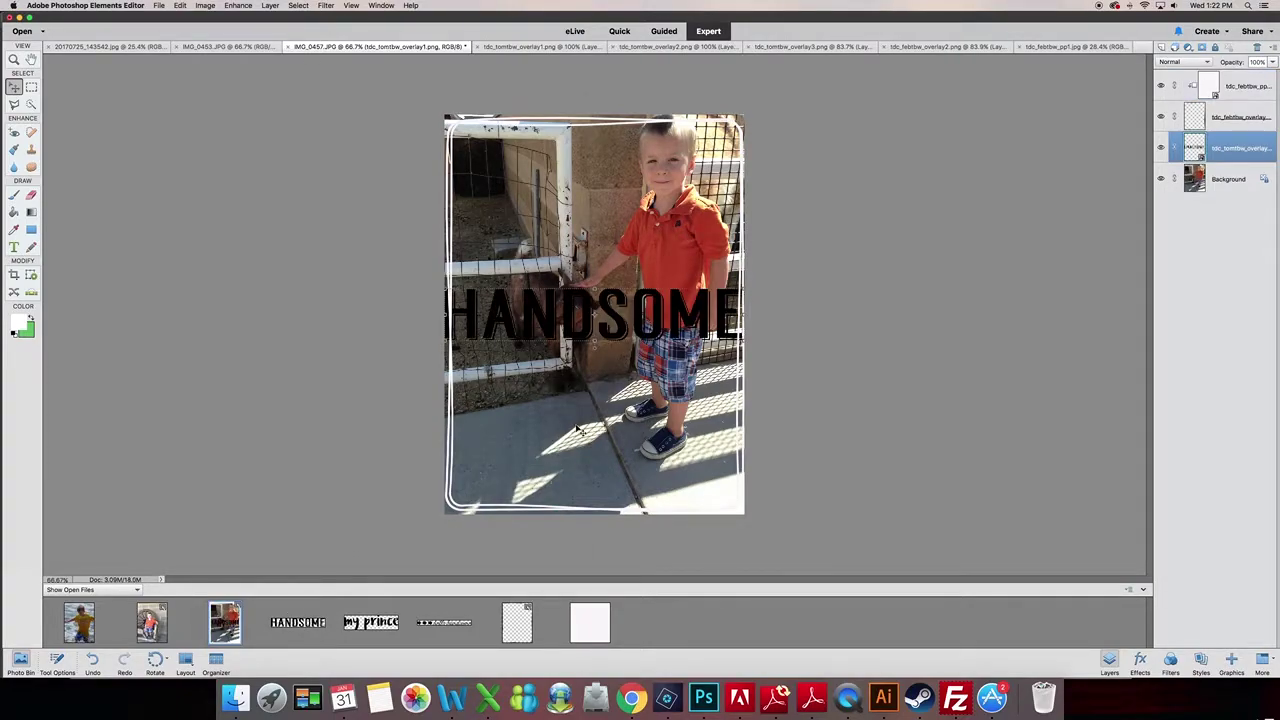
Scale the HANDSOME overlay down to about 71% and center it along the photo's lower edge inside the frame.
mouse_move(742, 288)
left_mouse_down()
mouse_move(766, 274)
mouse_move(731, 283)
left_mouse_up()
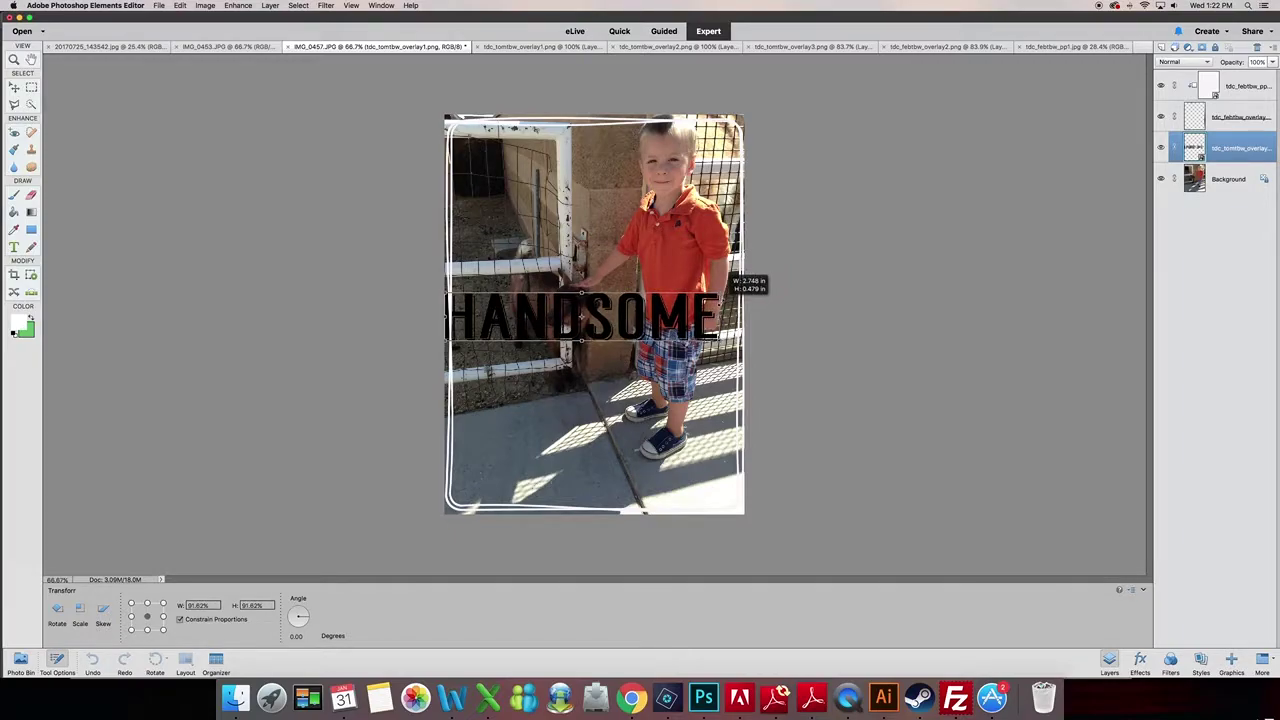
left_click_drag(731, 283, 660, 312)
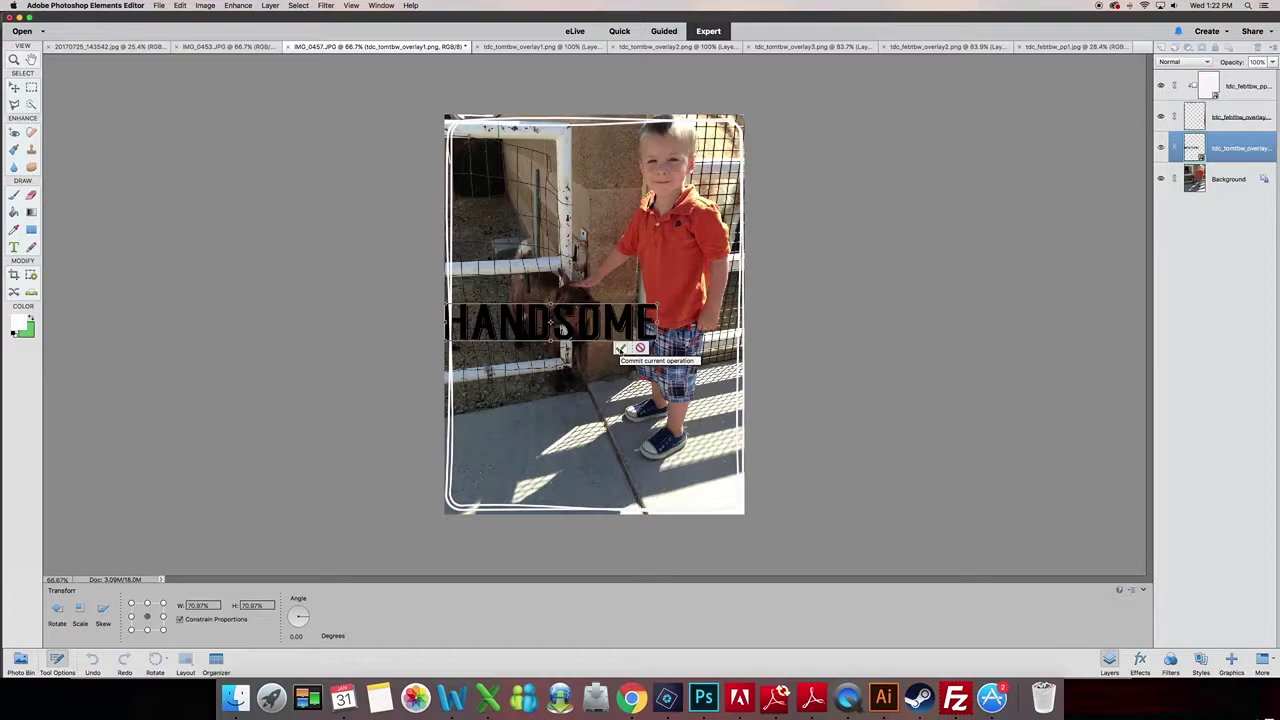
left_click(620, 348)
left_click_drag(613, 322, 684, 226)
left_click_drag(683, 450, 676, 452)
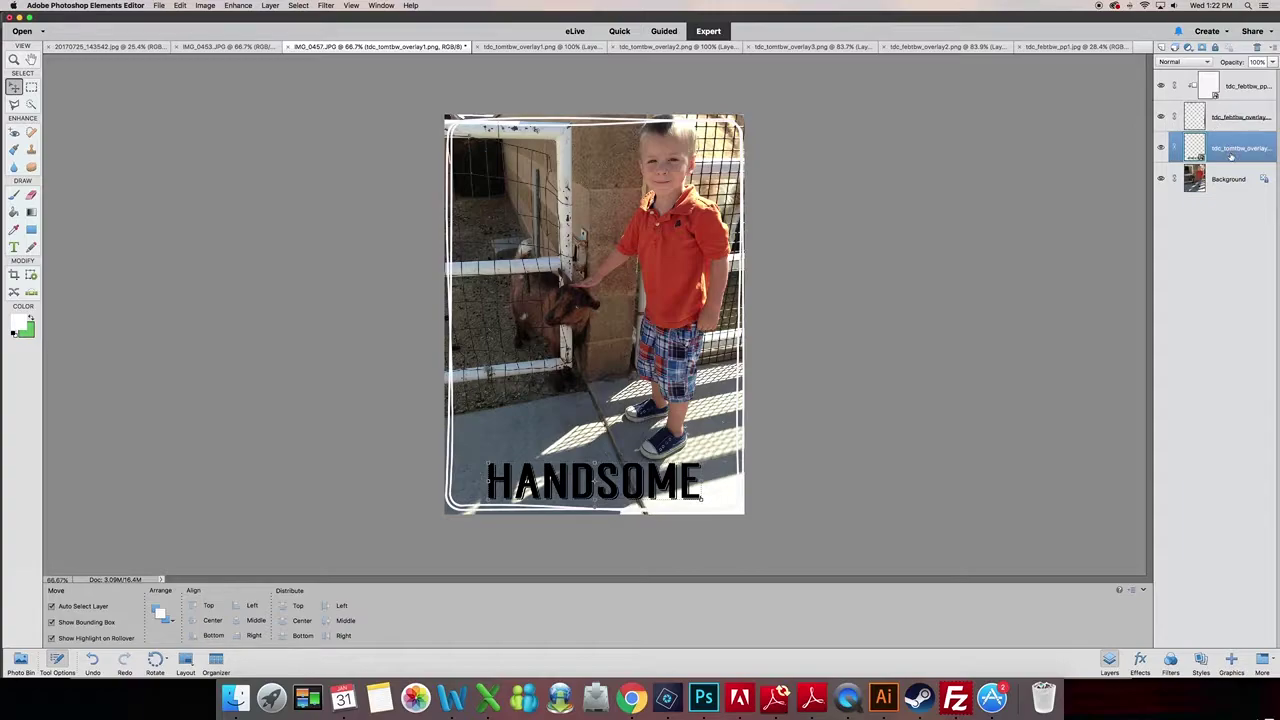
Duplicate the white tdc_febtbw_pp1.jpg paper layer that is clipped to the frame.
left_click(1217, 115)
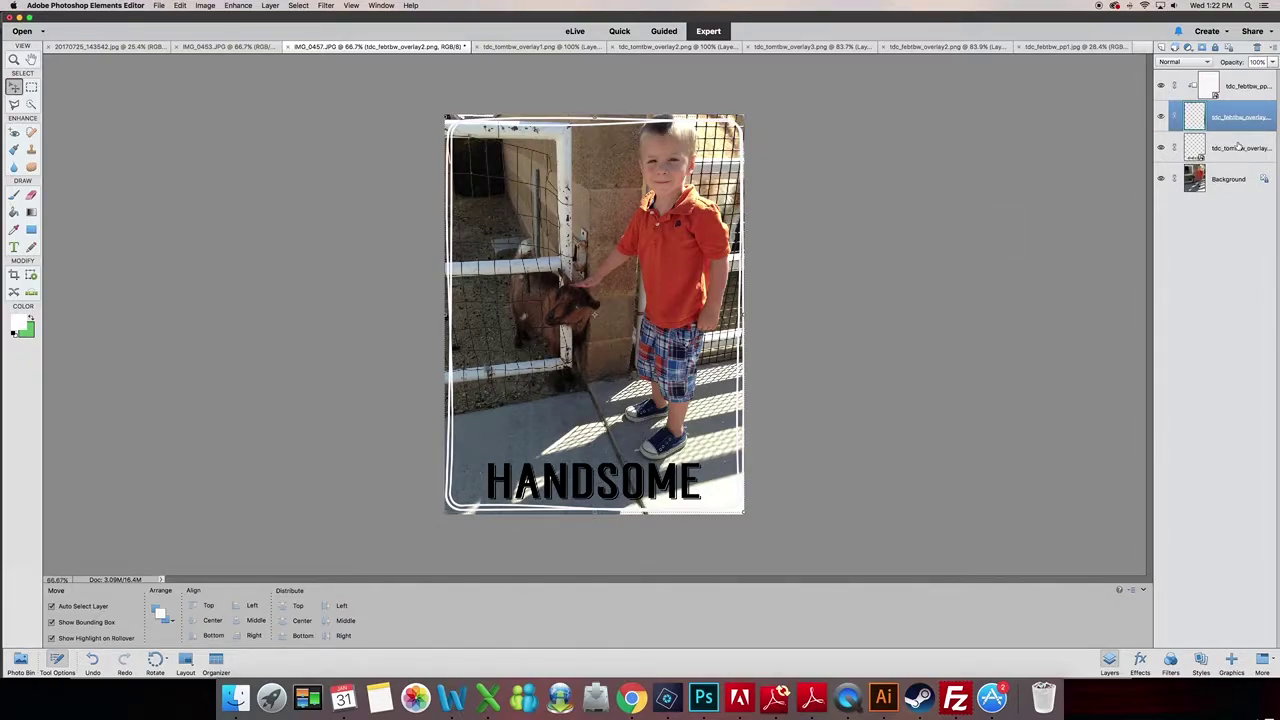
left_click(1221, 146)
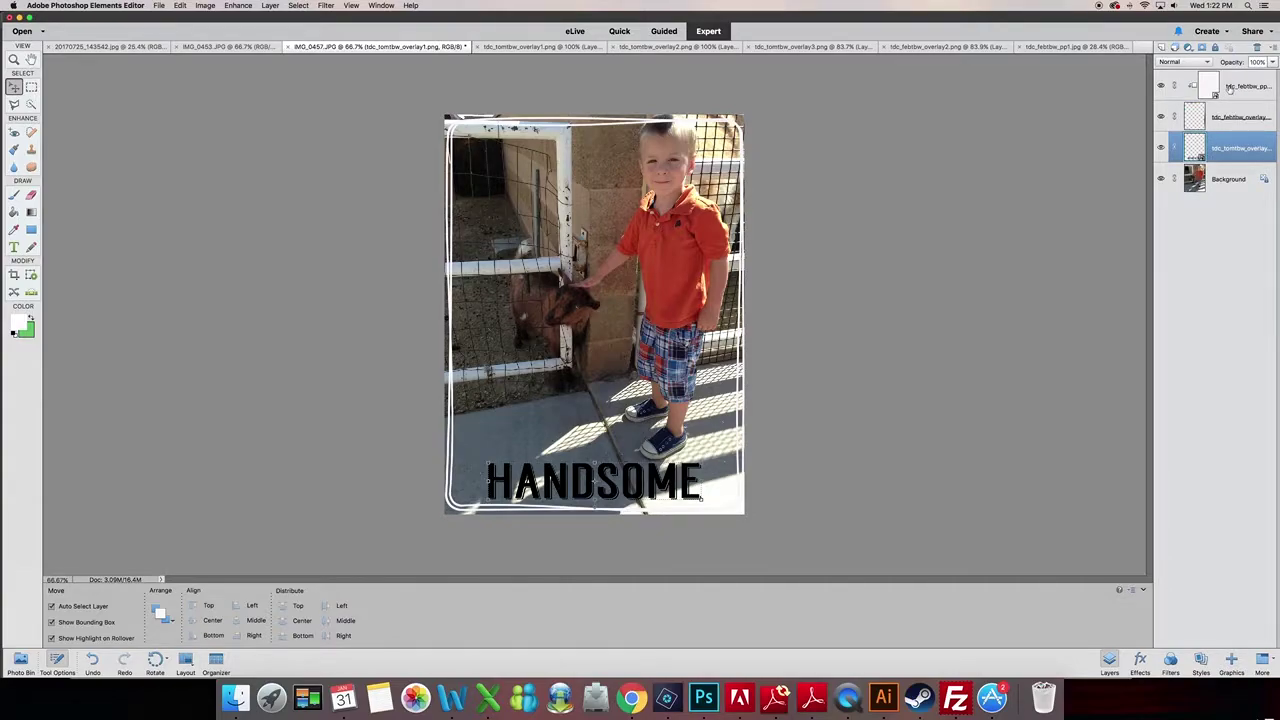
left_click(1229, 86)
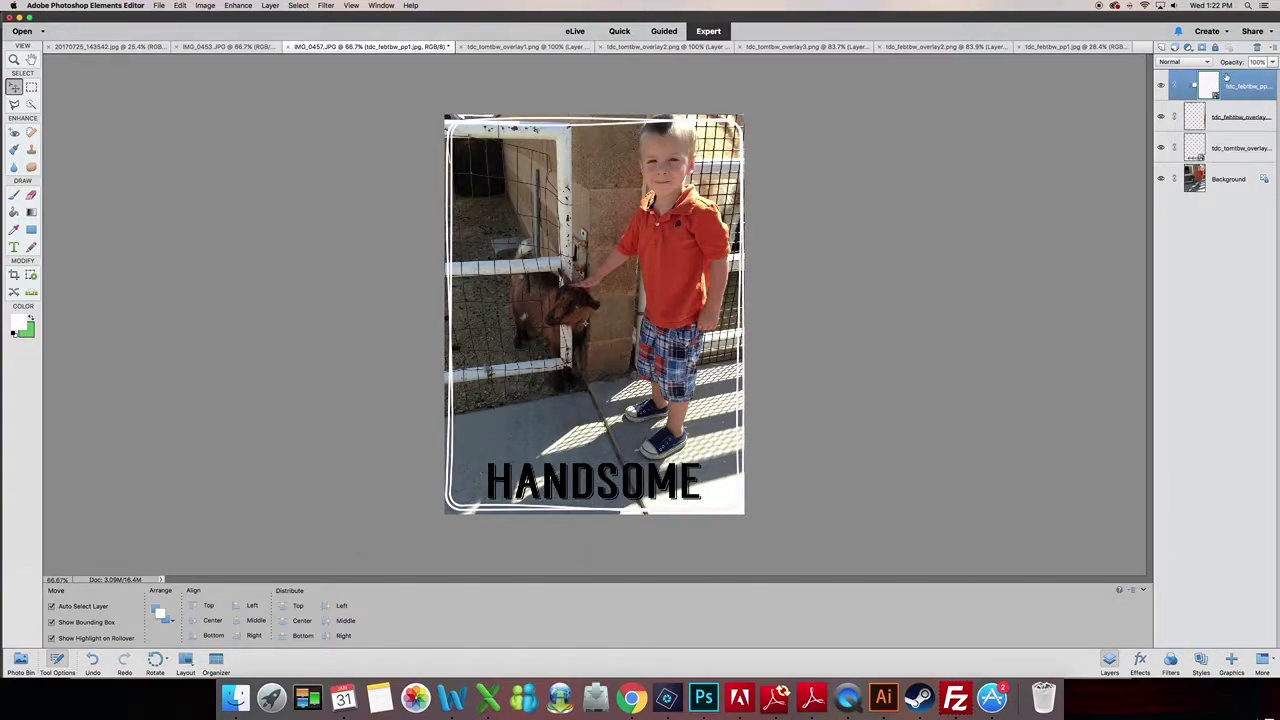
left_click_drag(1229, 80, 1228, 50)
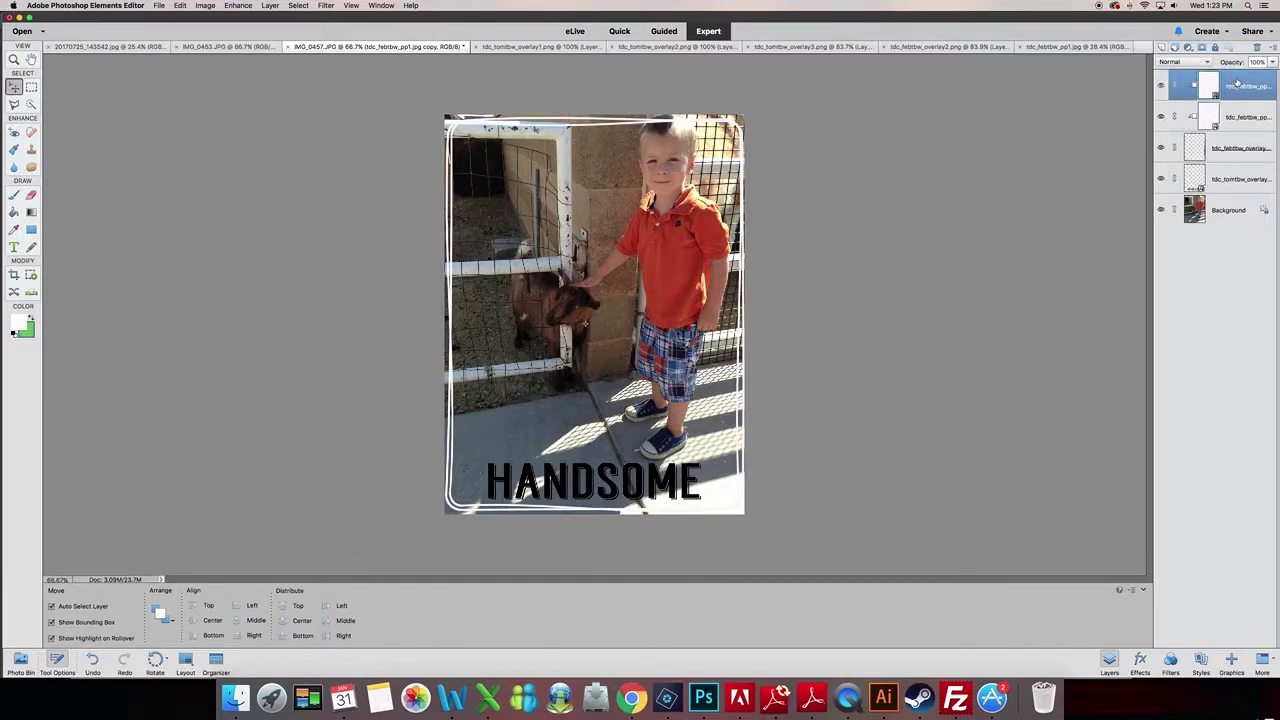
Move the paper copy directly above the HANDSOME overlay layer and clip it to the word with a clipping mask.
mouse_move(1238, 148)
left_mouse_down()
mouse_move(1220, 153)
mouse_move(1224, 131)
left_mouse_up()
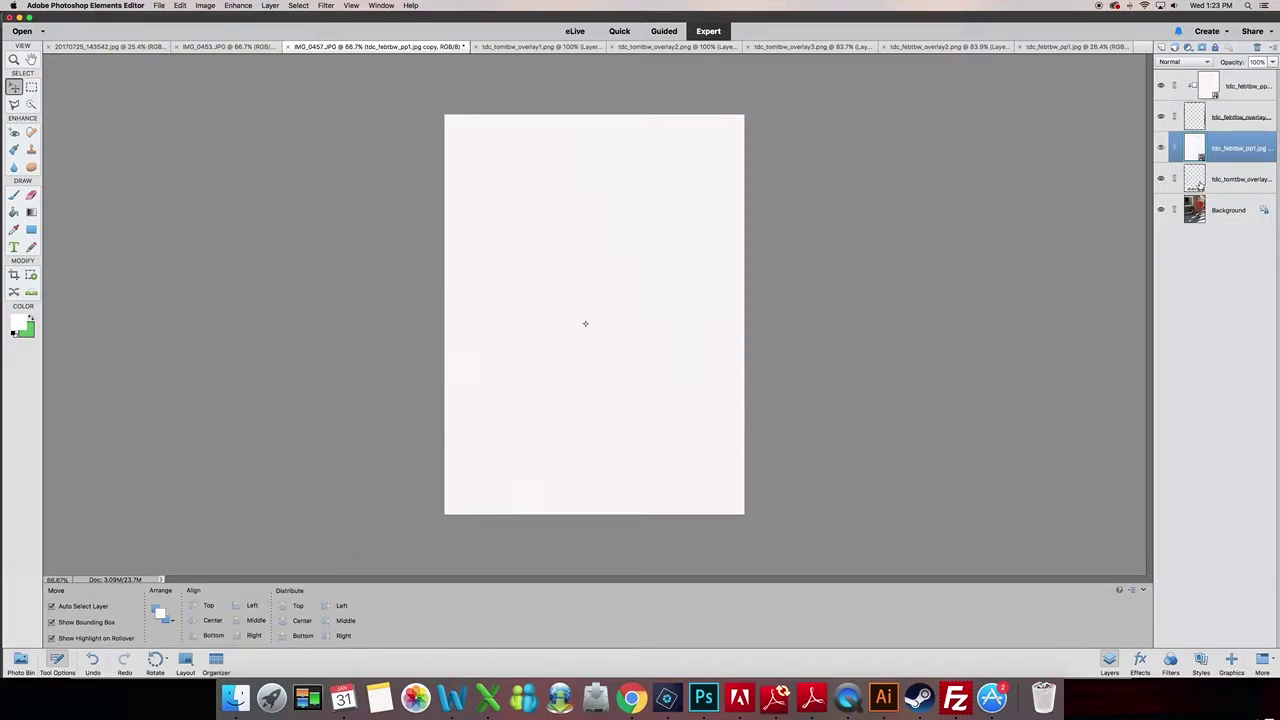
right_click(1225, 140)
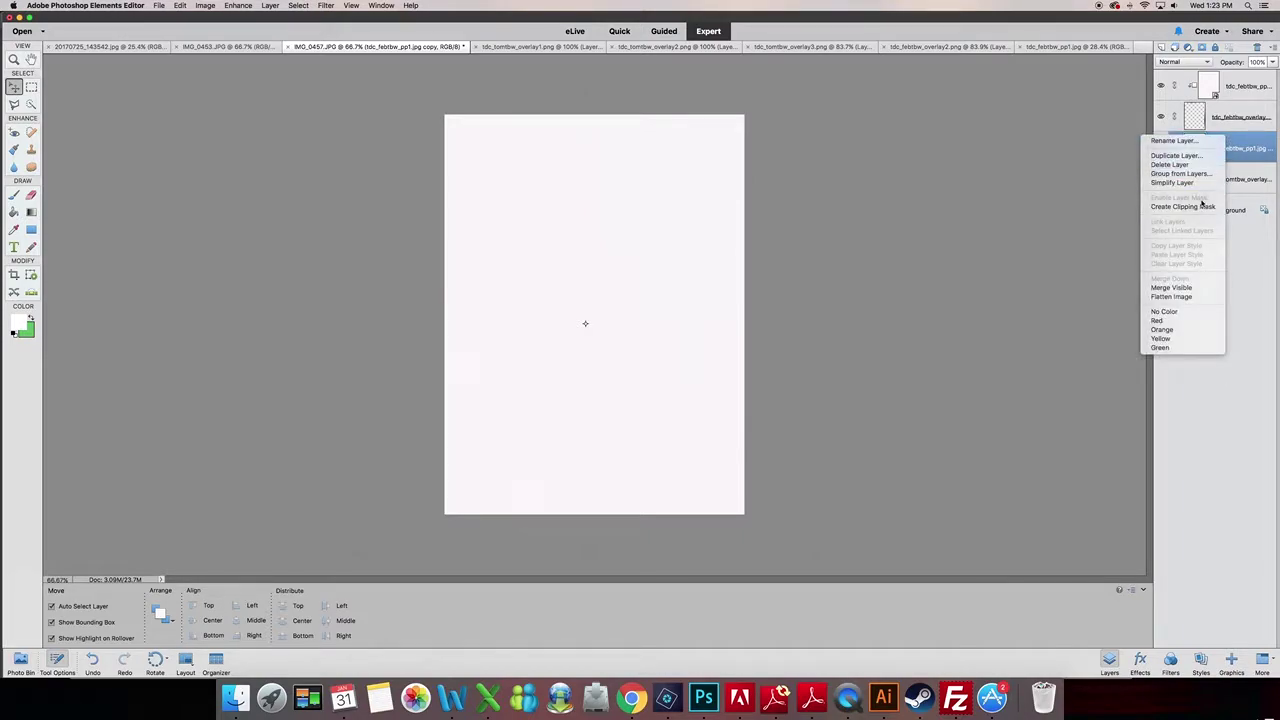
left_click(1183, 206)
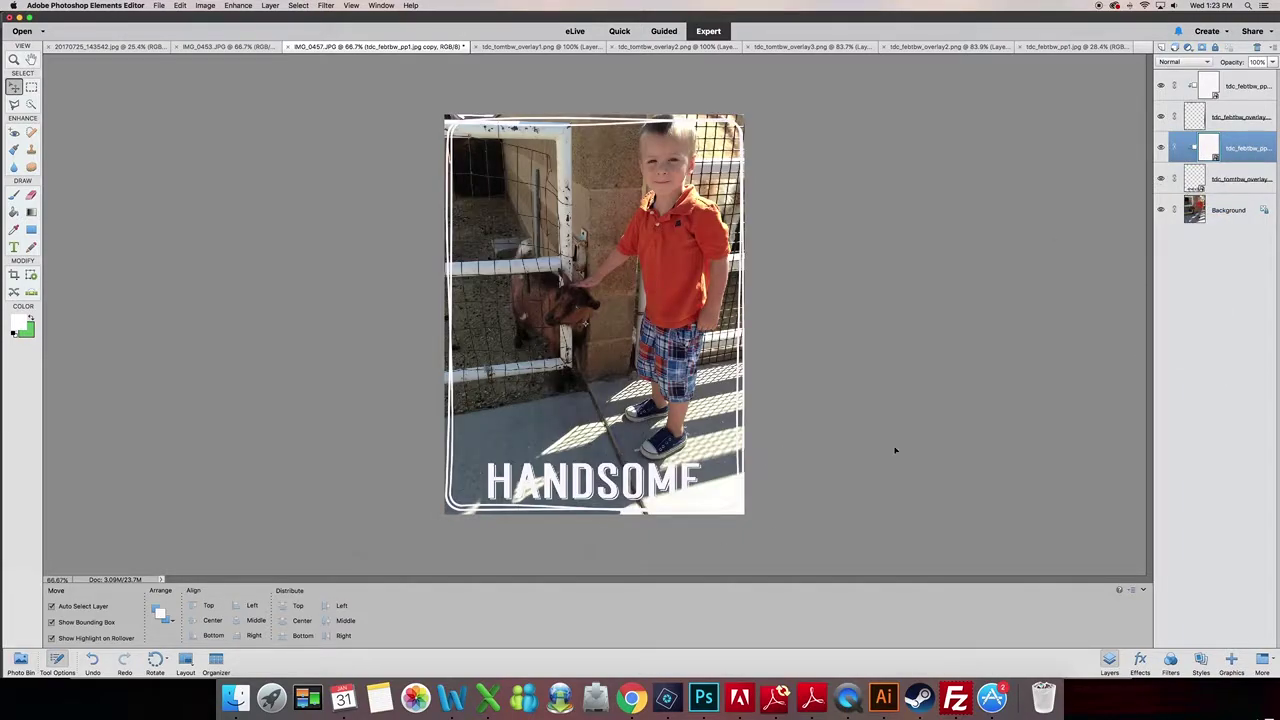
Apply a subtle drop shadow layer style from the custom shadow set to the HANDSOME overlay layer.
left_click(1240, 174)
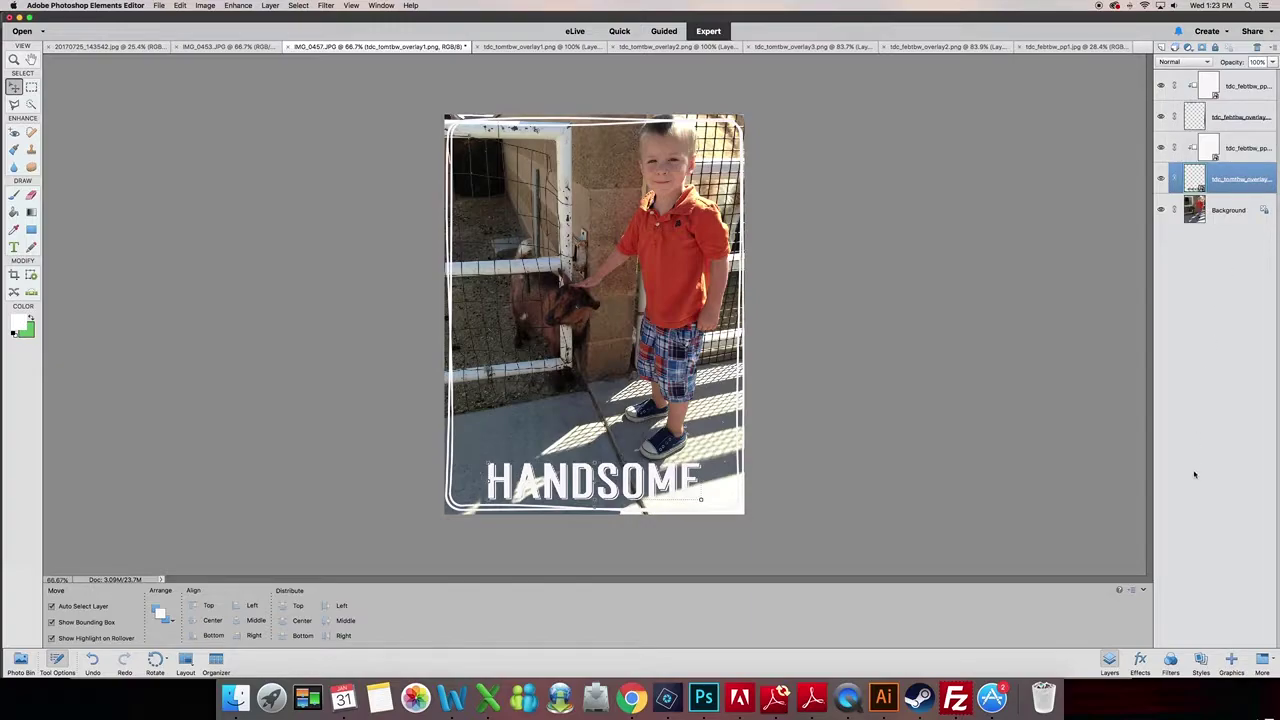
left_click(1201, 660)
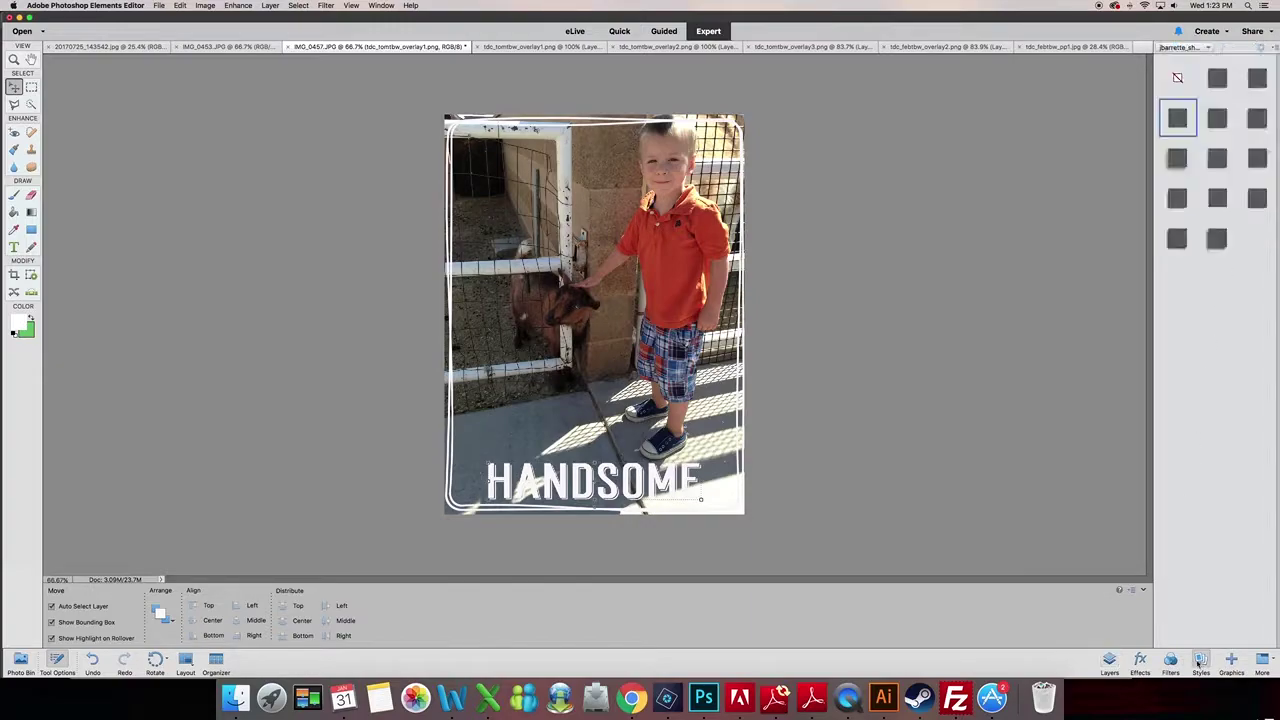
left_click(1178, 118)
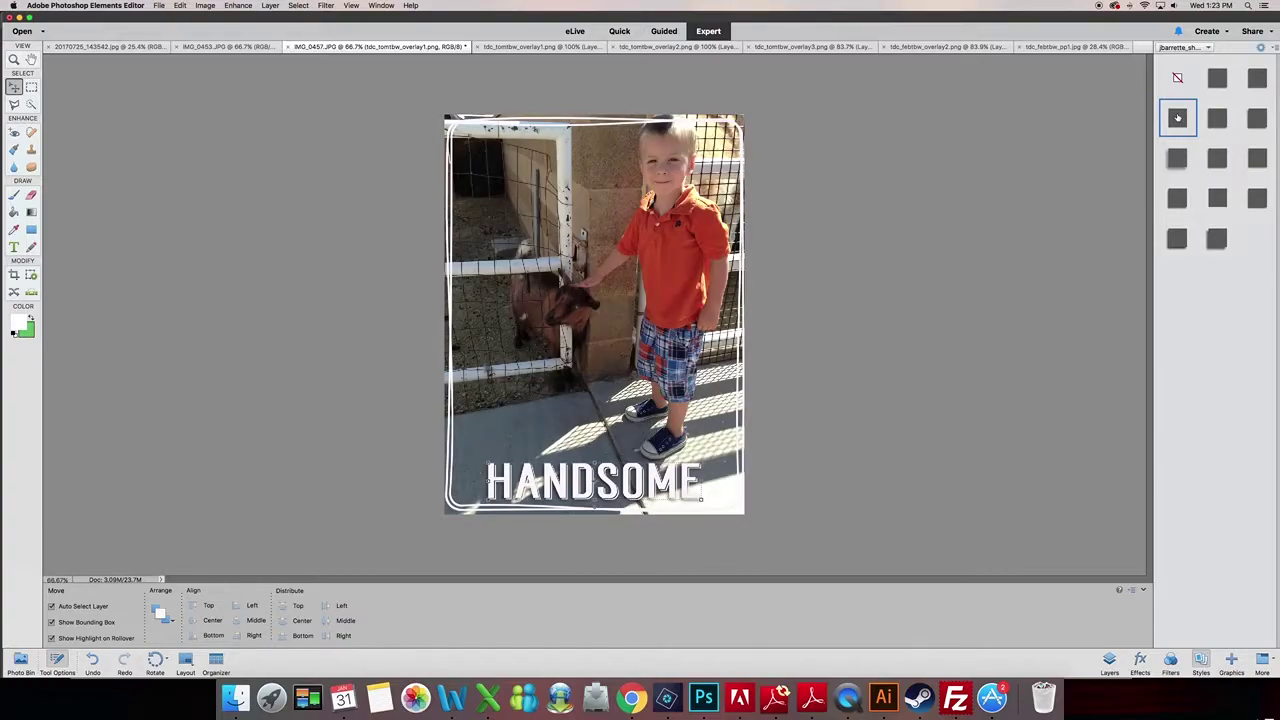
left_click(1110, 662)
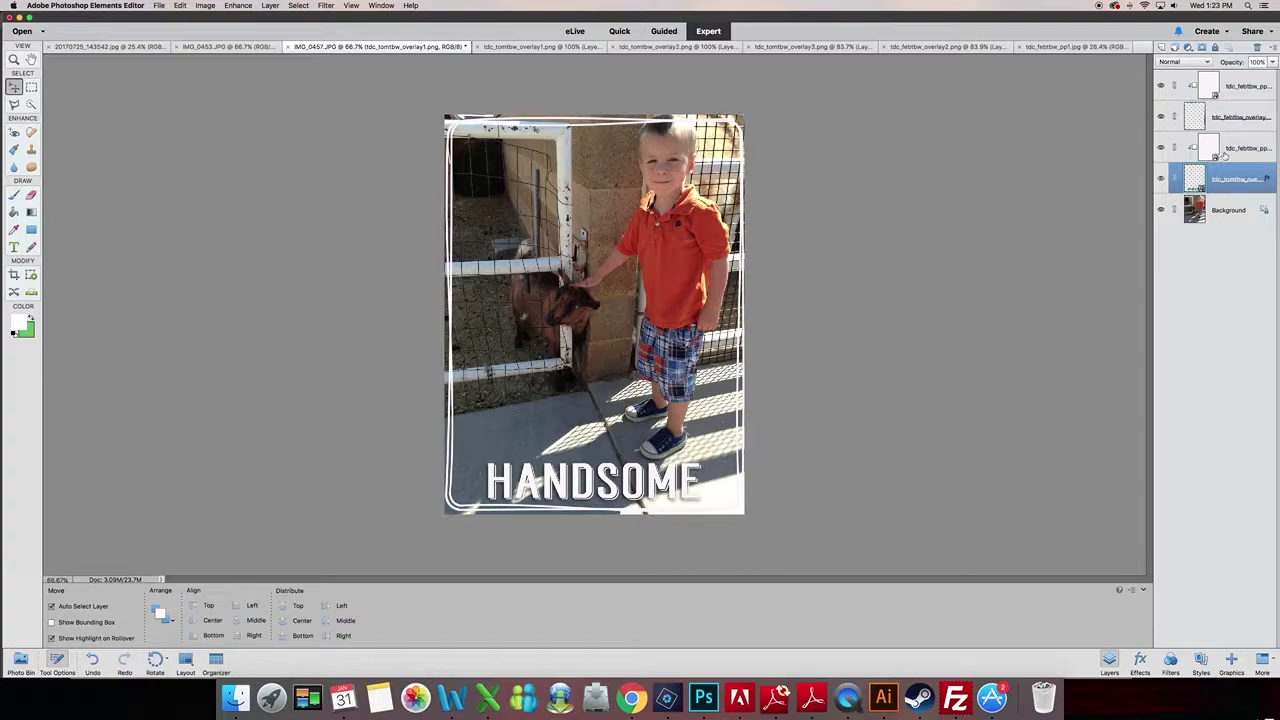
Delete the two white tdc_febtbw_pp1.jpg paper layers clipped to the frame and the HANDSOME word.
left_click(1224, 89)
key("Delete")
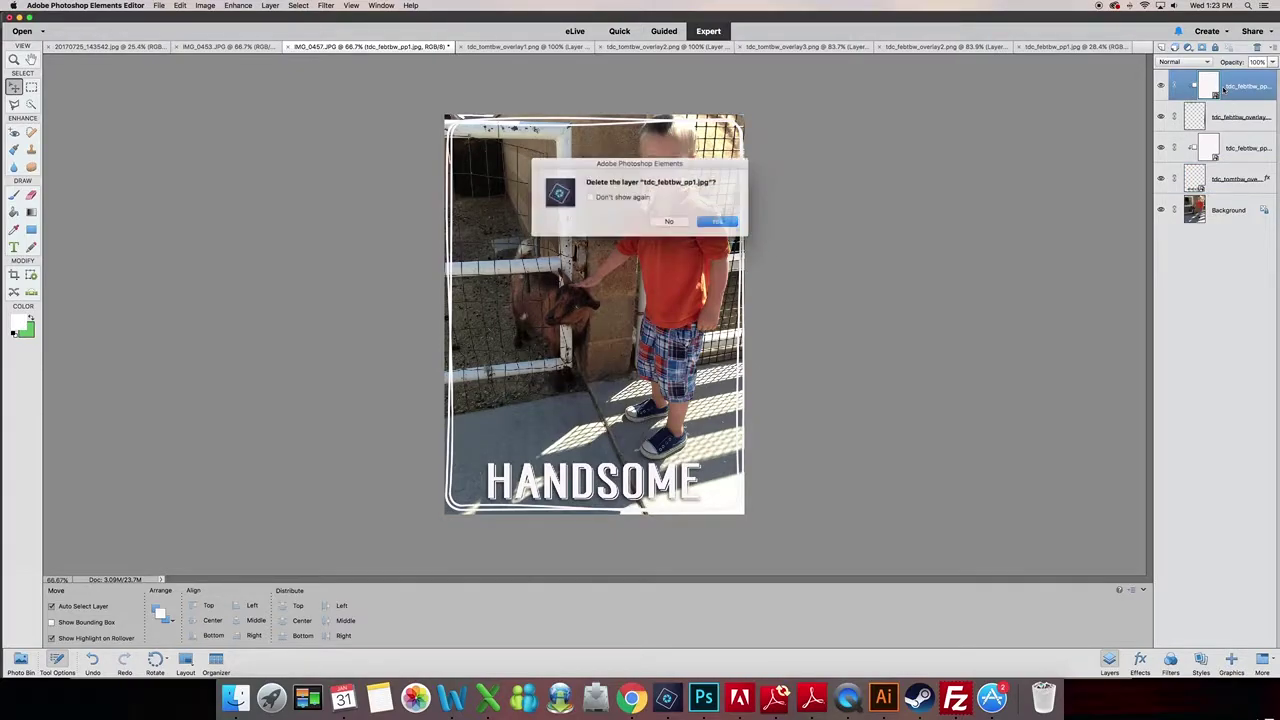
left_click(716, 222)
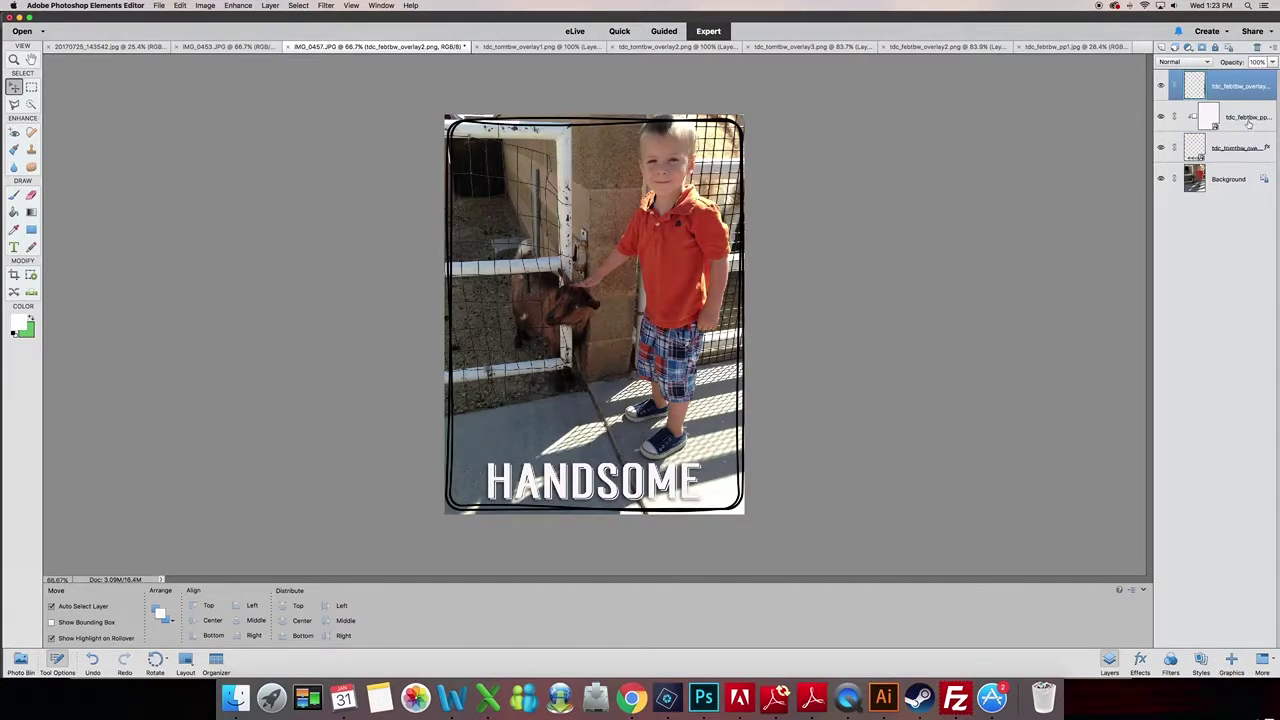
left_click(1248, 118)
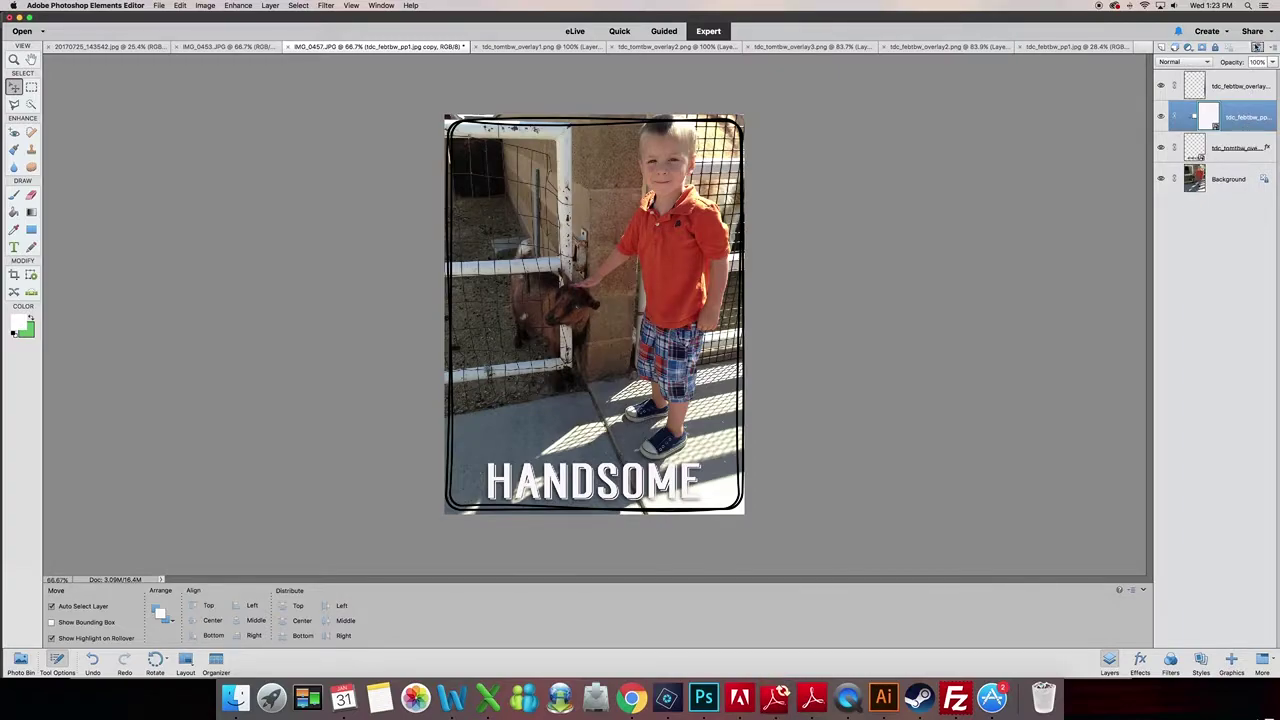
left_click(1257, 47)
left_click(716, 224)
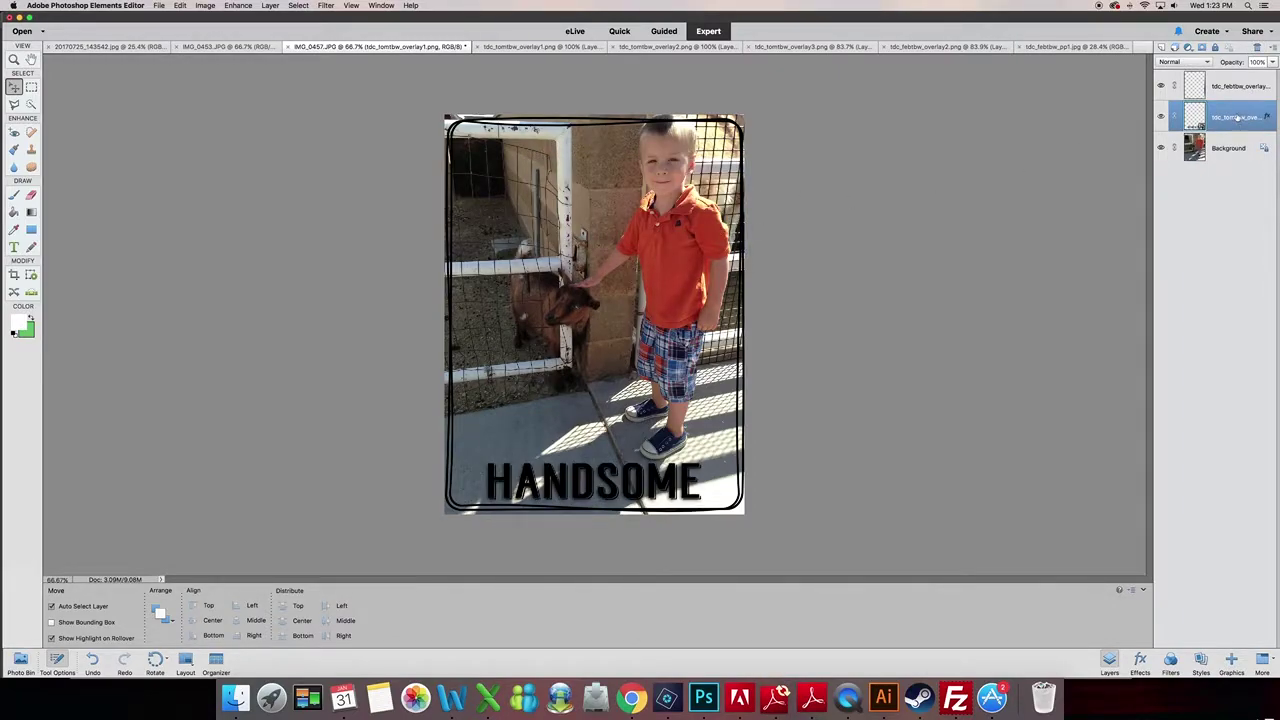
Delete the HANDSOME overlay and the tdc_febtbw_overlay2.png frame layer, leaving only the background photo.
left_click(1257, 47)
left_click(714, 228)
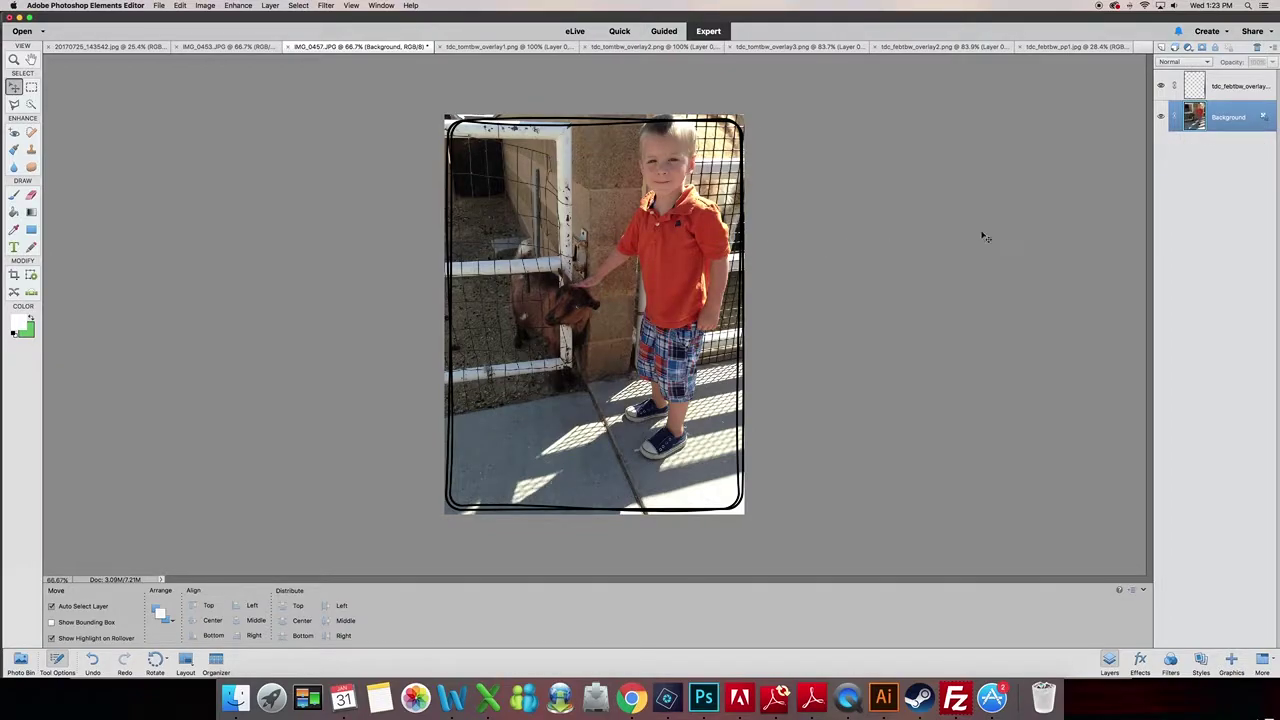
left_click(1230, 88)
left_click(1257, 47)
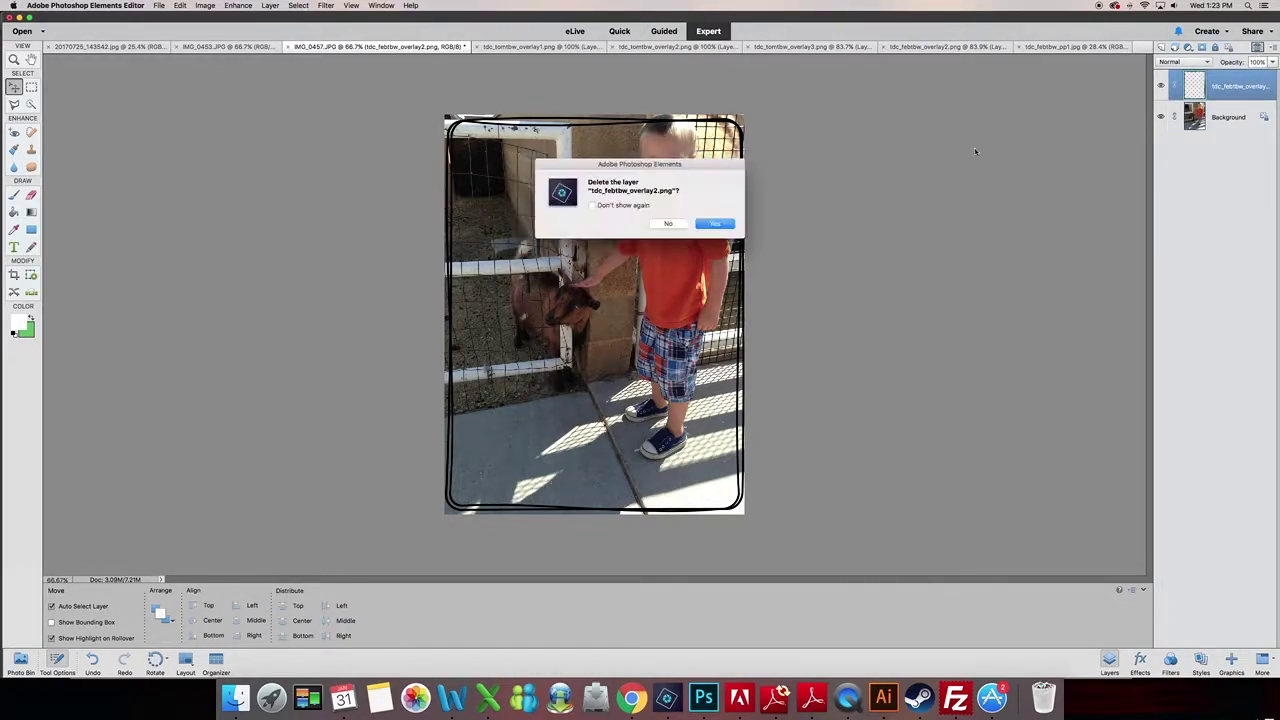
left_click(715, 228)
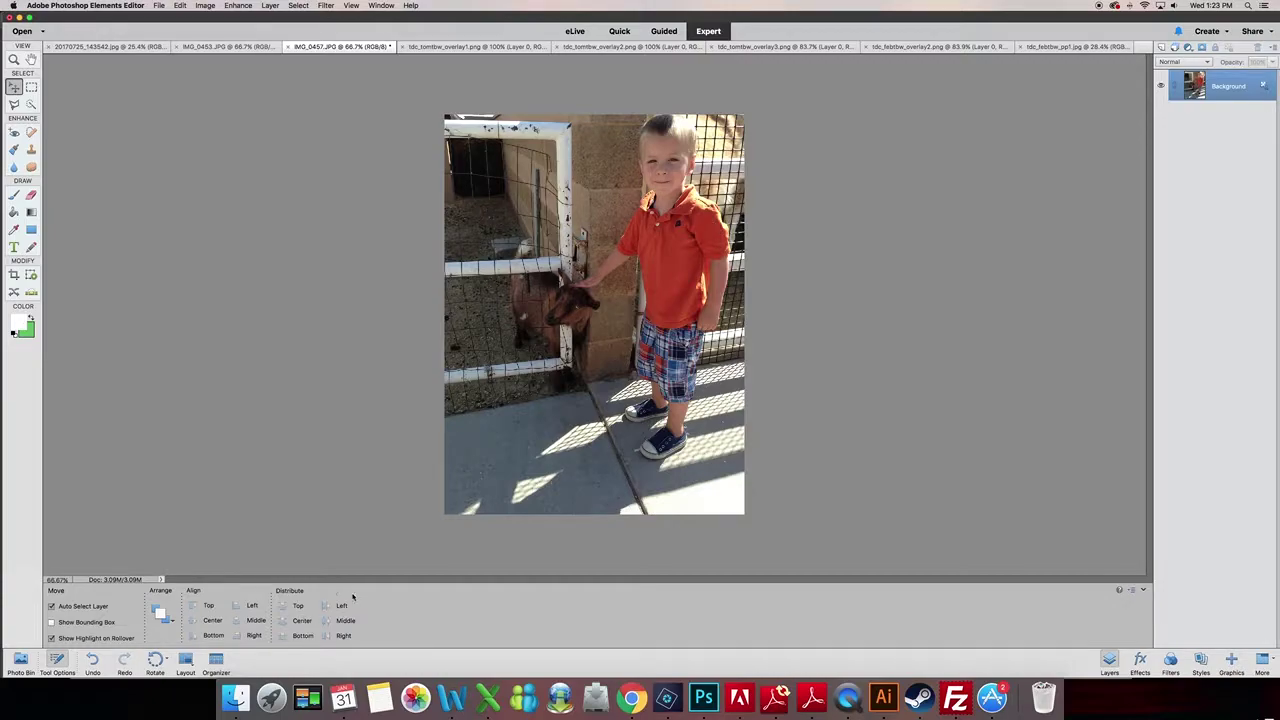
Place the hello handsome overlay tdc_tomtbw_overlay3.png from the open files onto the IMG_0457.JPG photo.
left_click(20, 660)
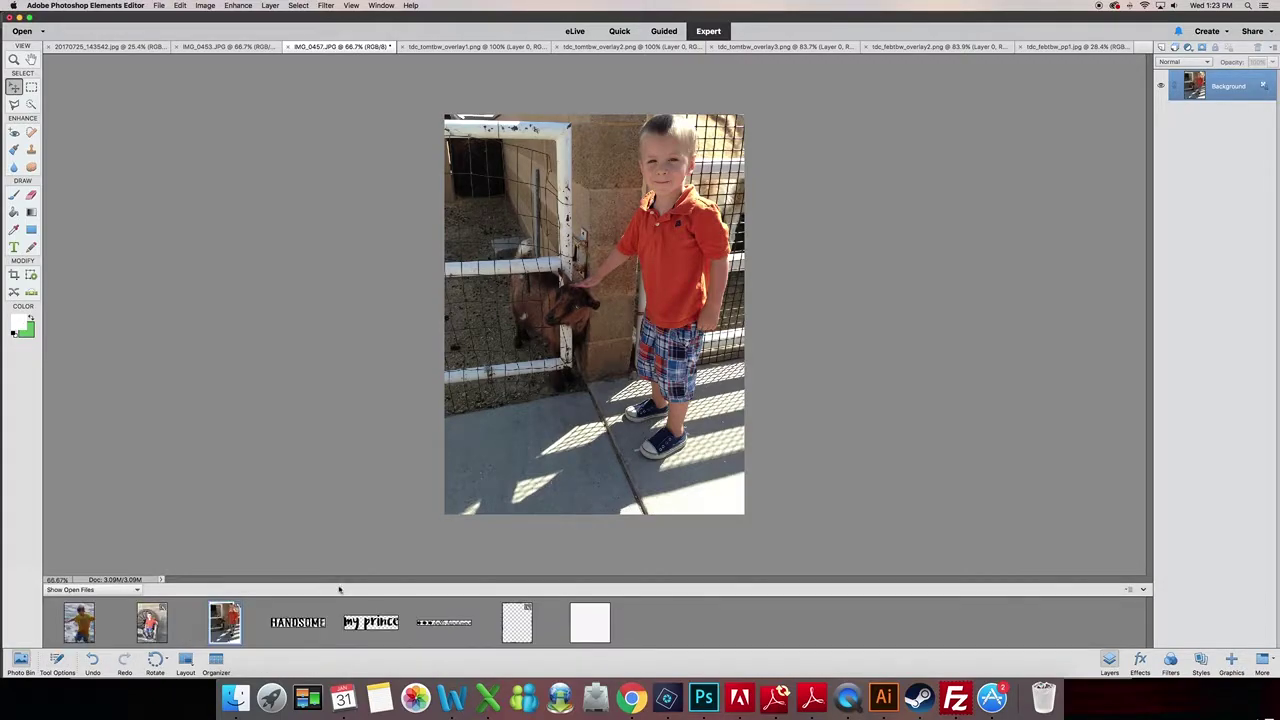
left_click_drag(433, 625, 565, 387)
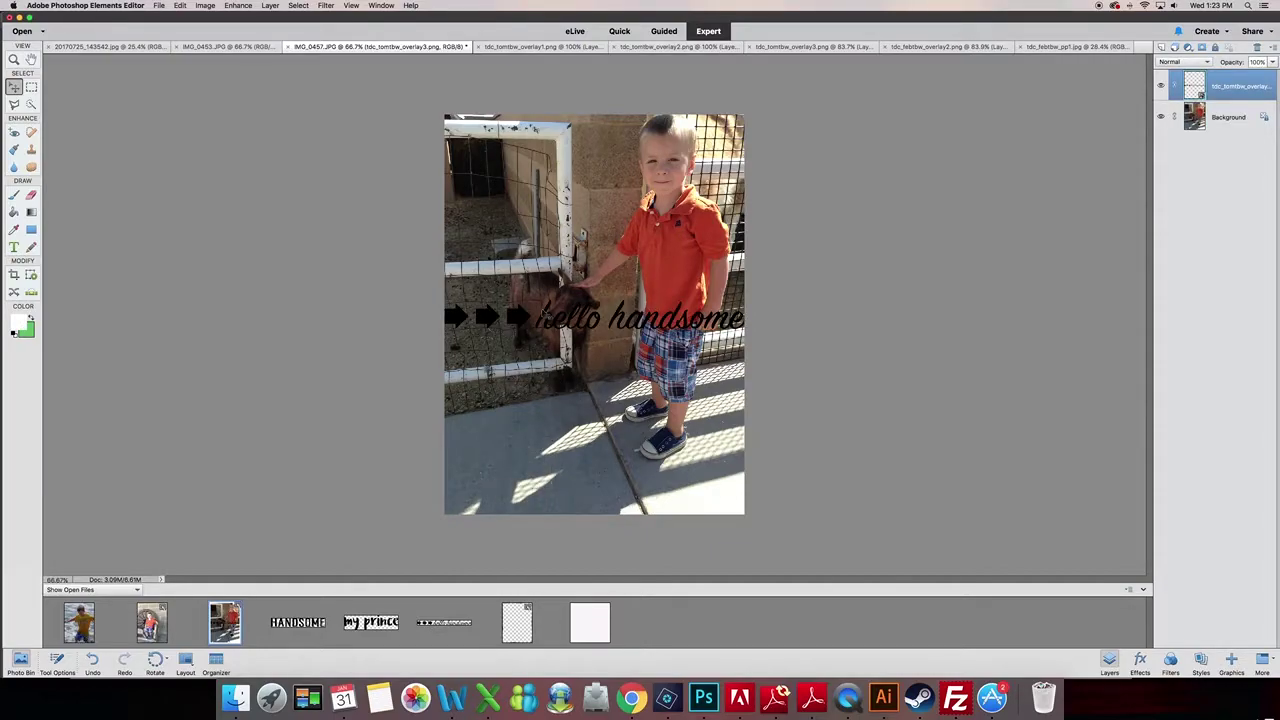
Scale the hello handsome overlay down to about 61% and move it beside the boy's head in the upper photo.
left_click(57, 659)
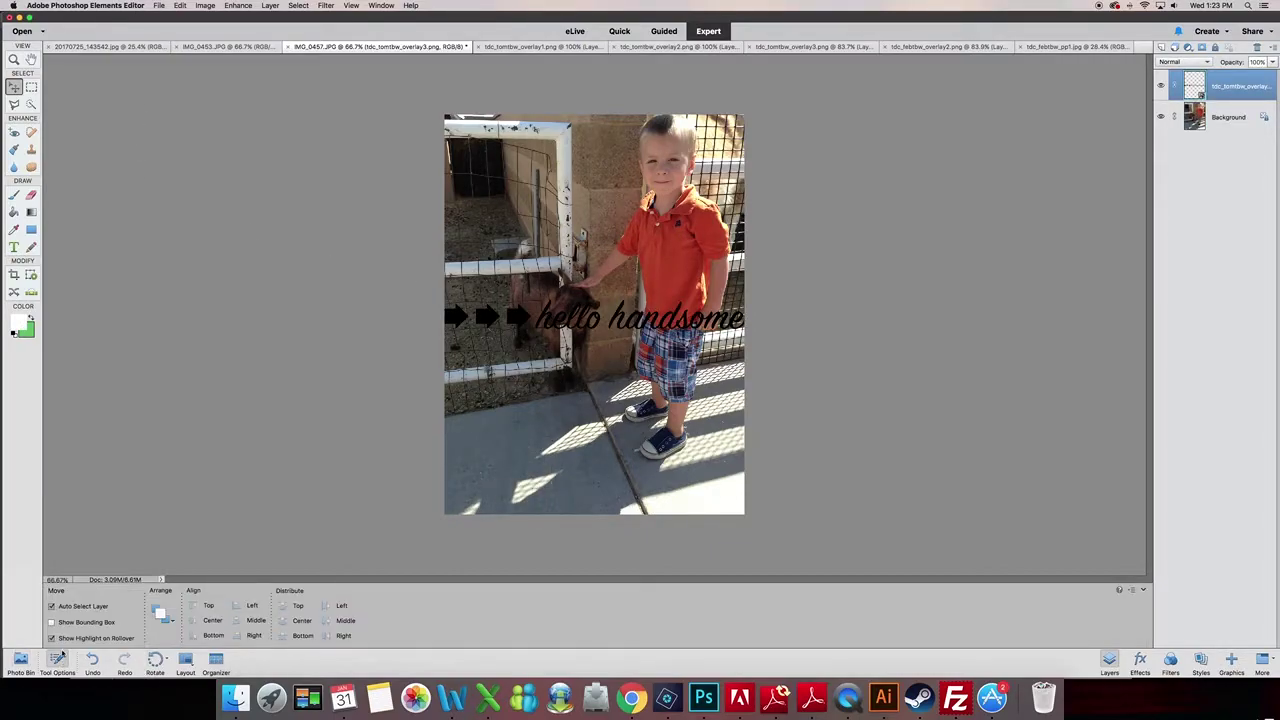
left_click(52, 623)
left_click_drag(745, 300, 628, 321)
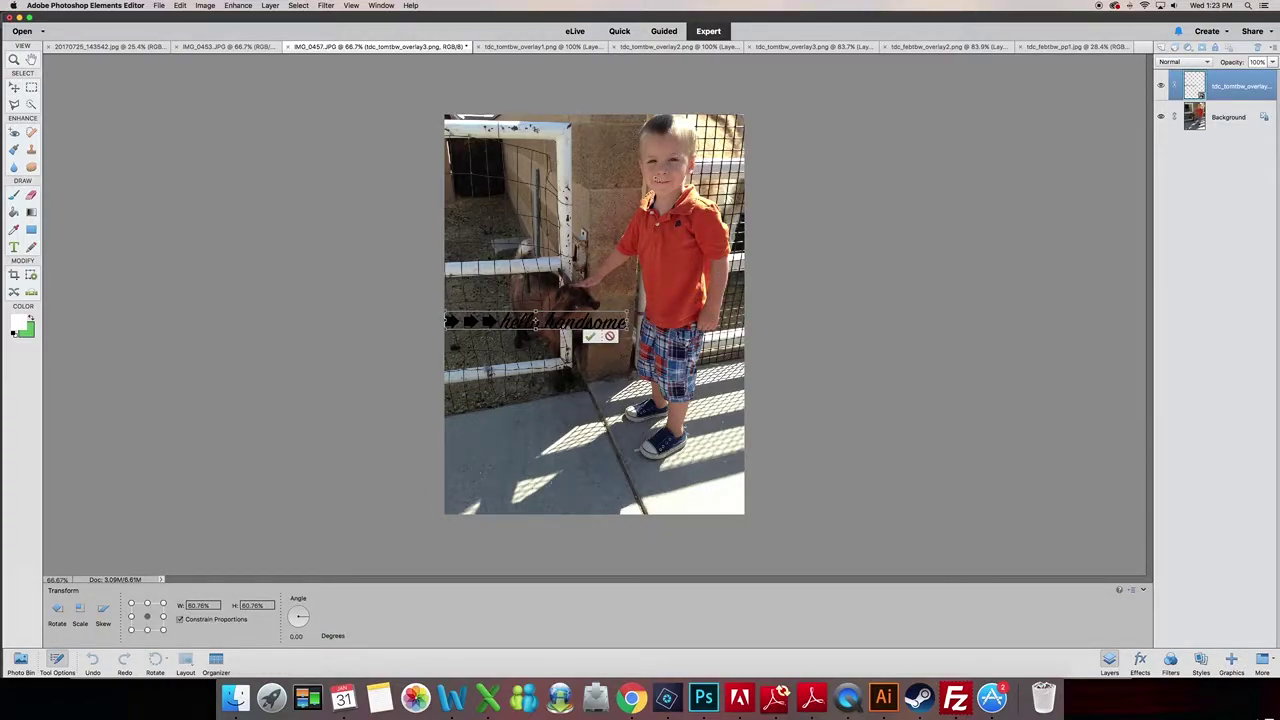
left_click(590, 337)
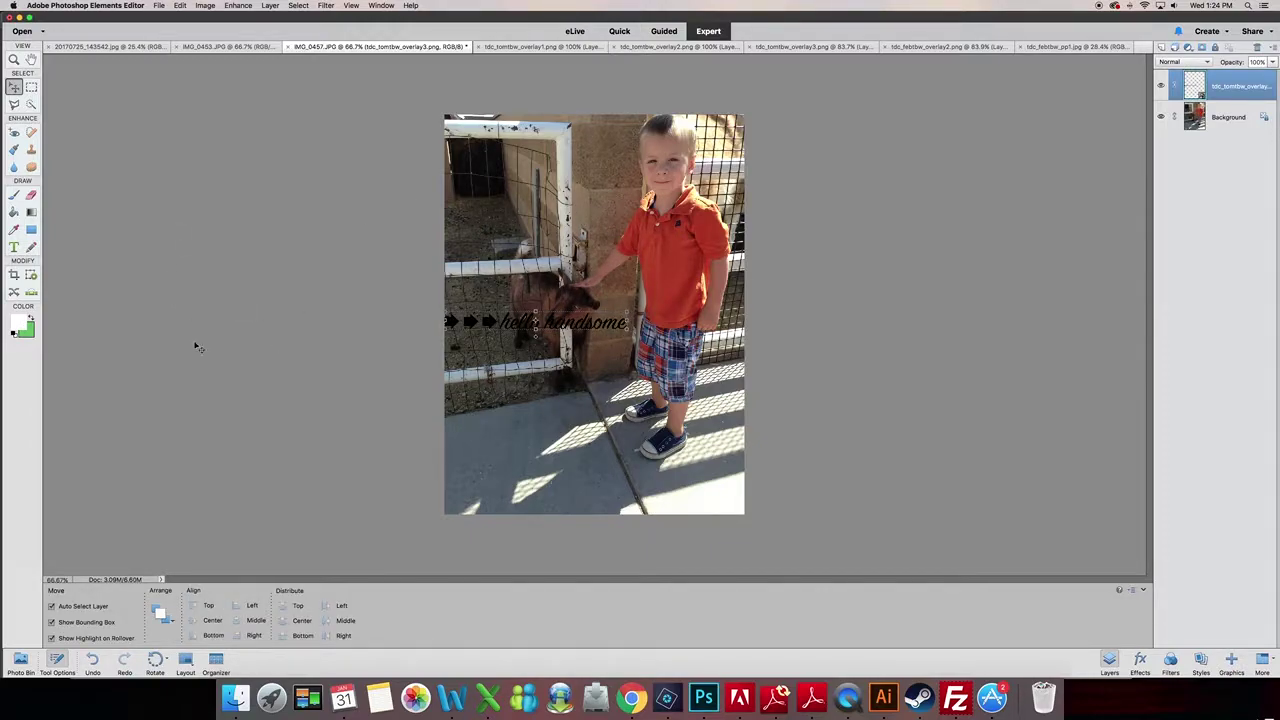
left_click_drag(535, 322, 566, 180)
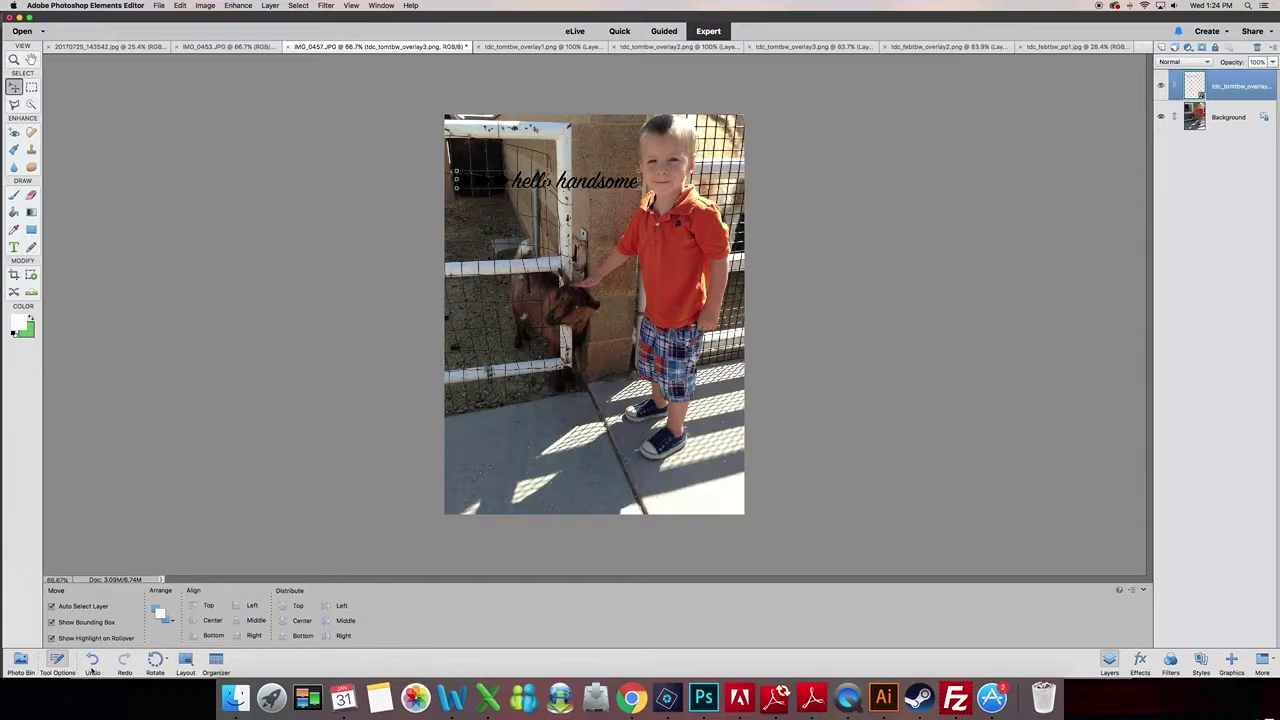
Add the white tdc_febtbw_pp1.jpg paper above the hello handsome overlay and clip it to the text with a clipping mask.
left_click(21, 662)
left_click_drag(610, 645, 603, 254)
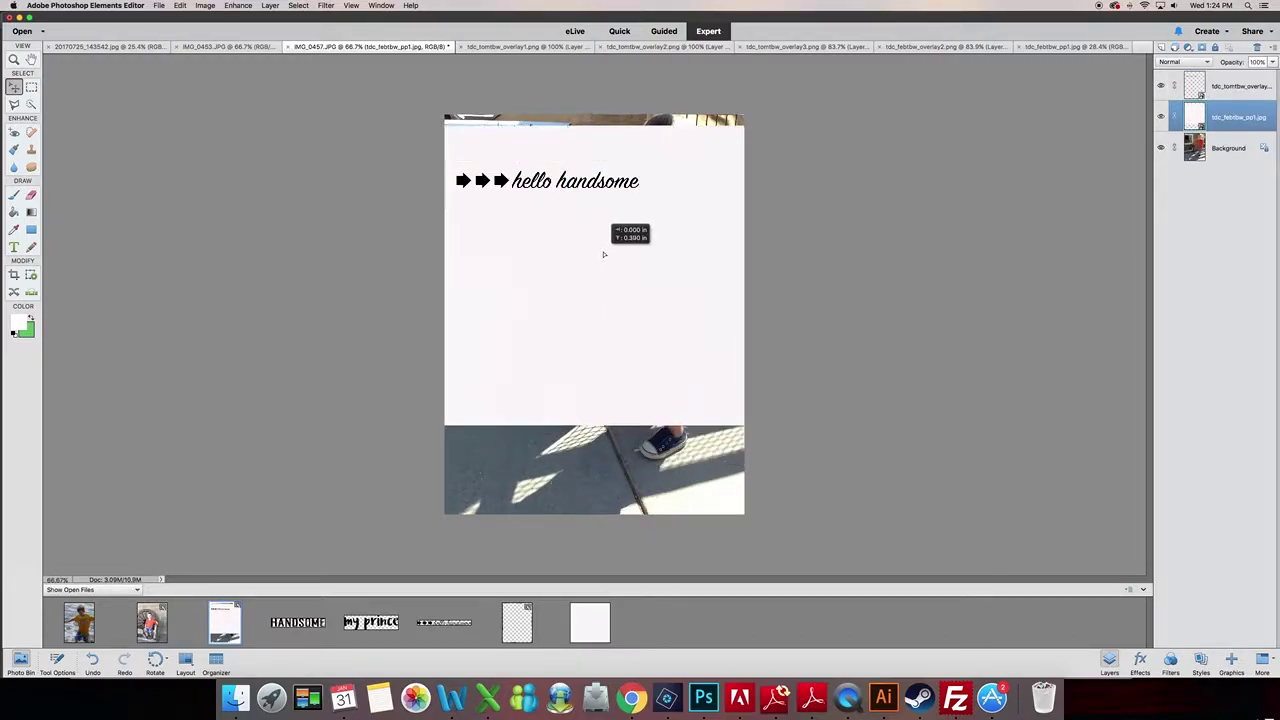
left_click_drag(1238, 118, 1236, 86)
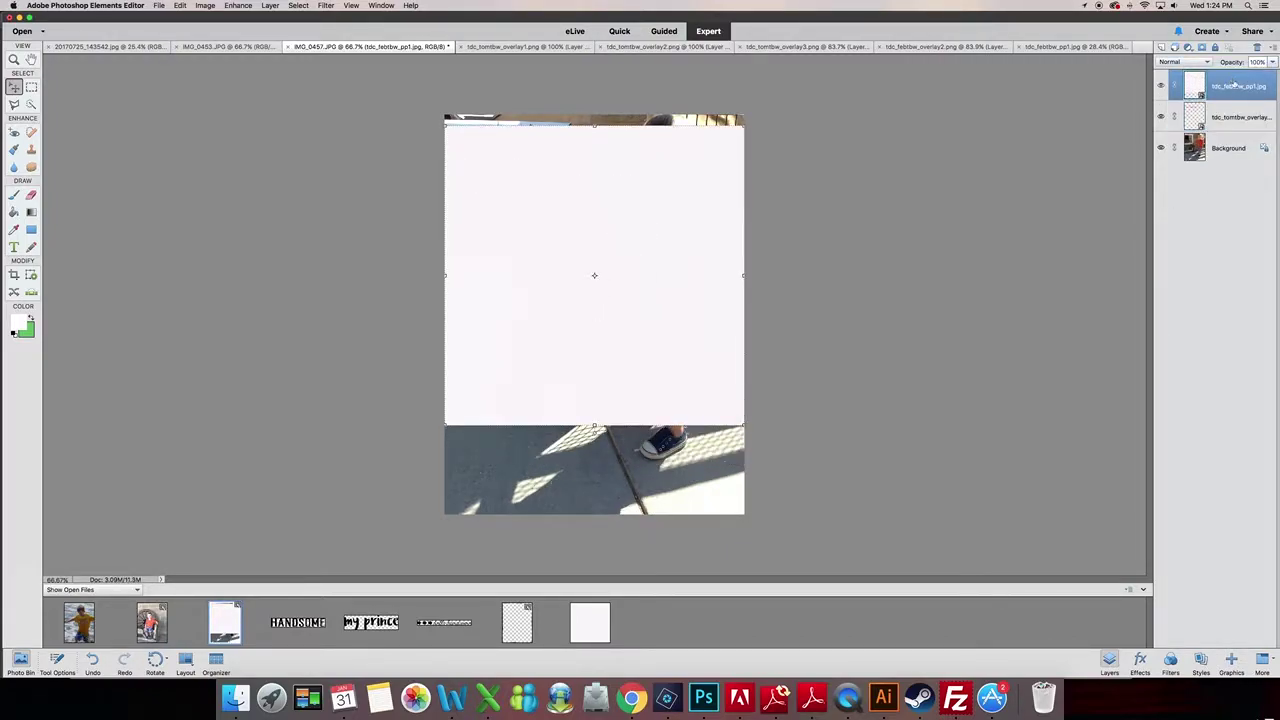
right_click(1237, 82)
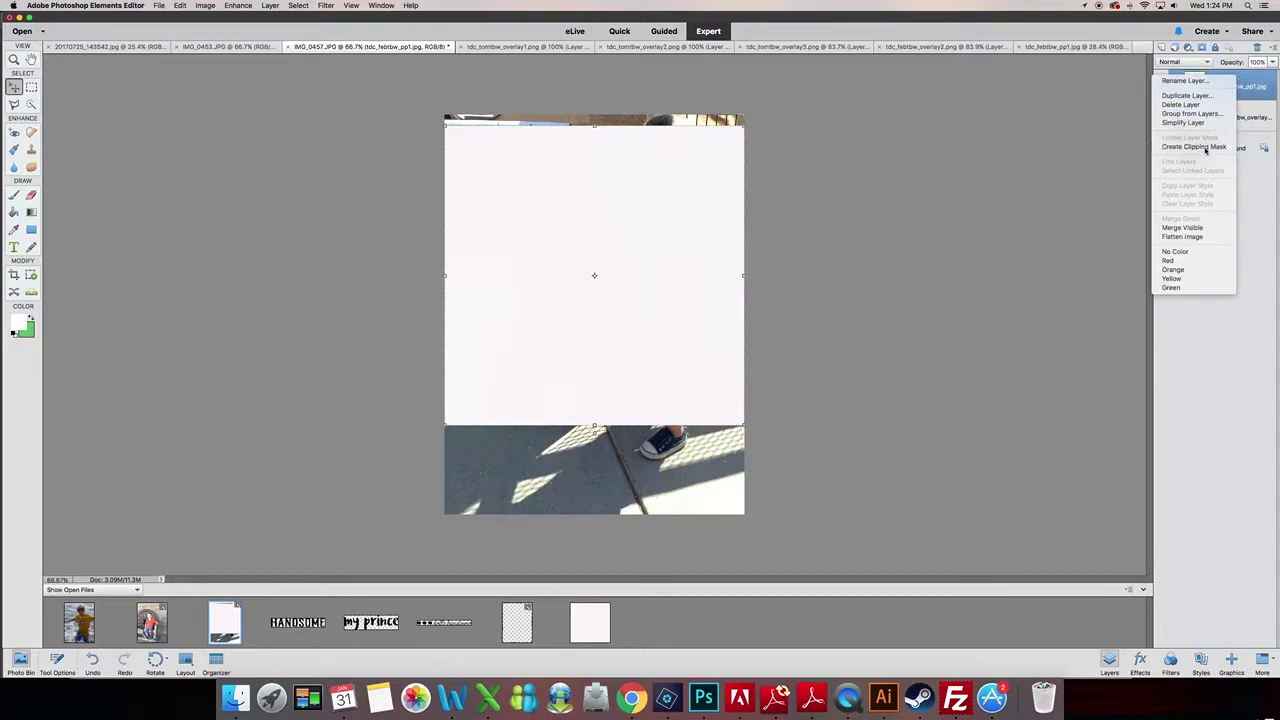
left_click(1215, 147)
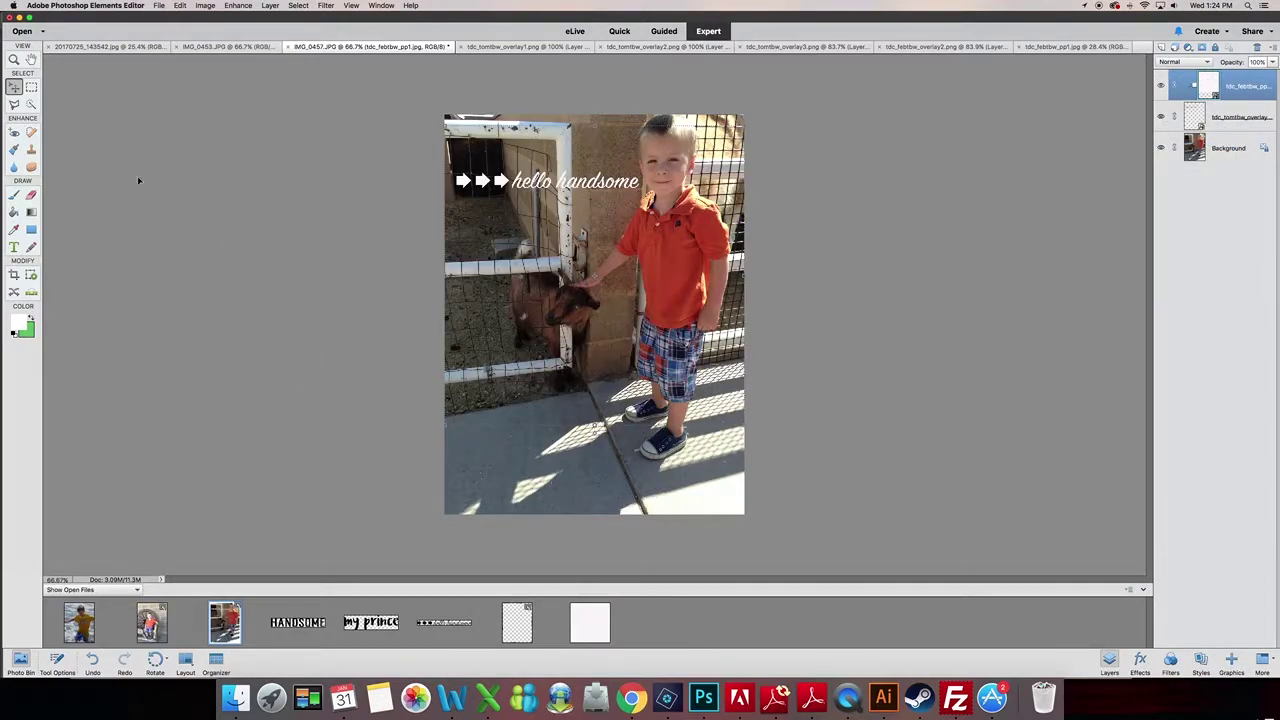
Apply the same custom drop shadow layer style to the hello handsome overlay layer.
left_click(57, 662)
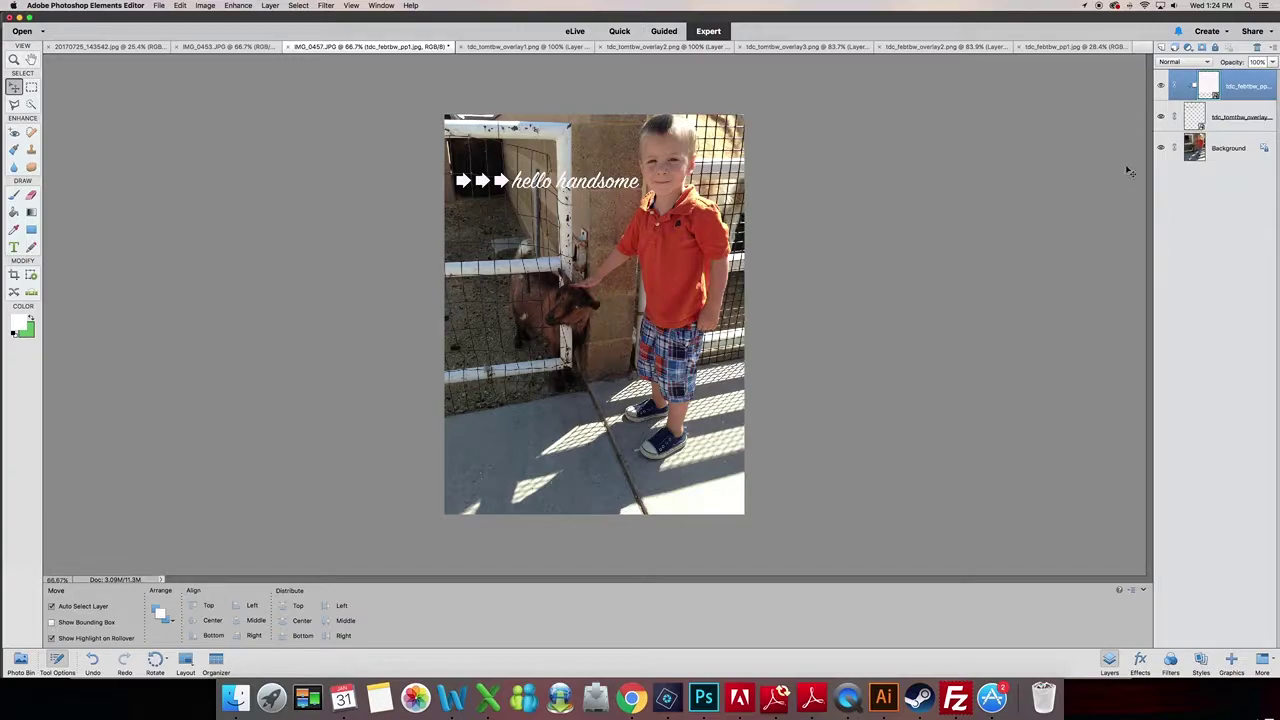
left_click(1218, 112)
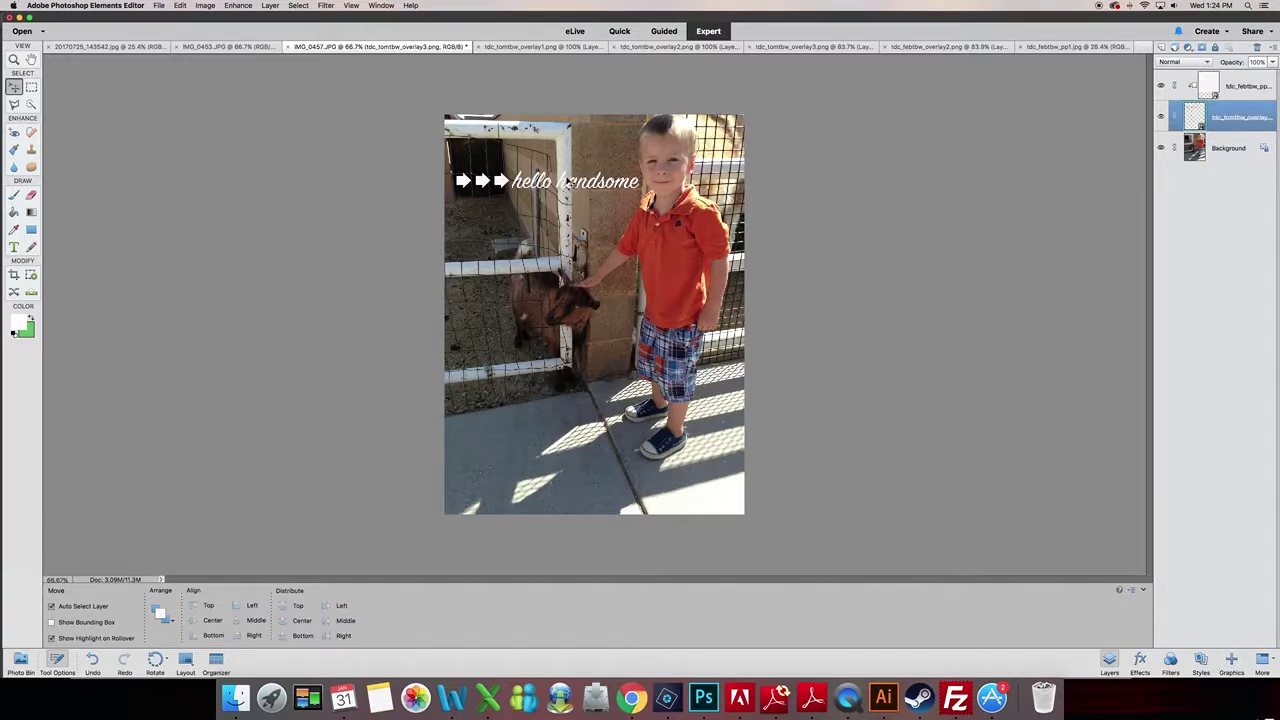
left_click(1201, 660)
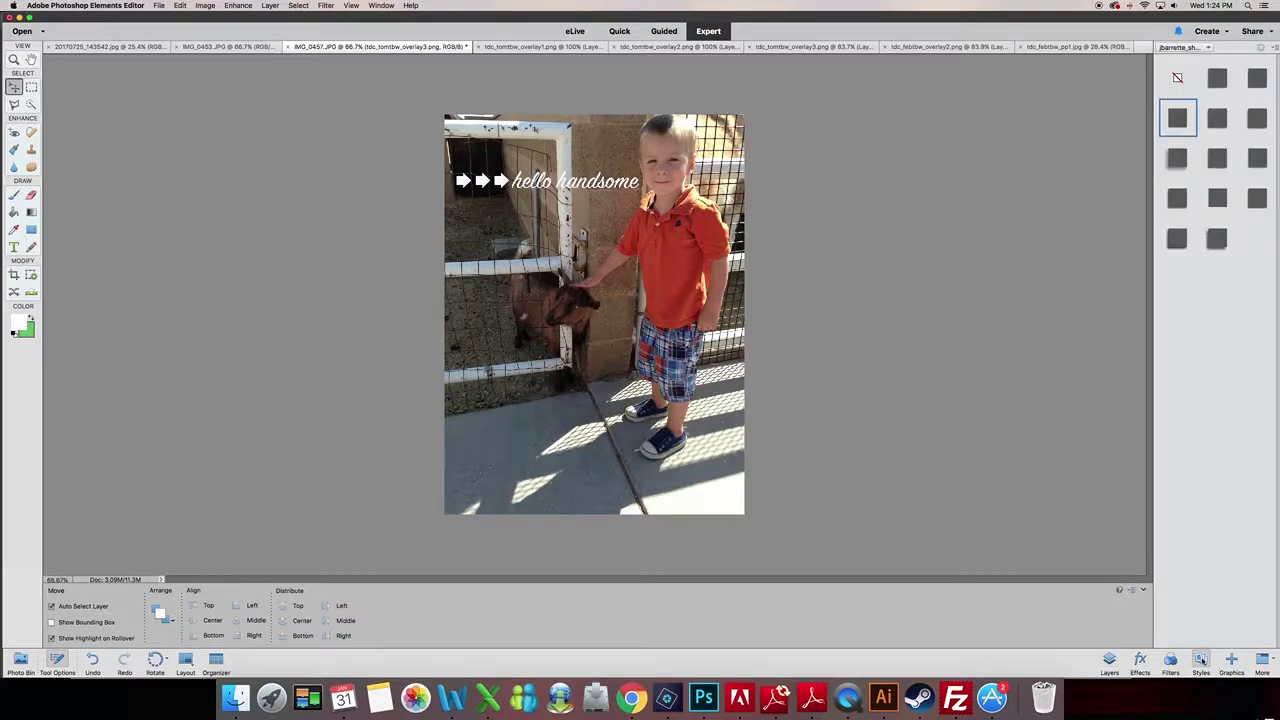
left_click(1175, 122)
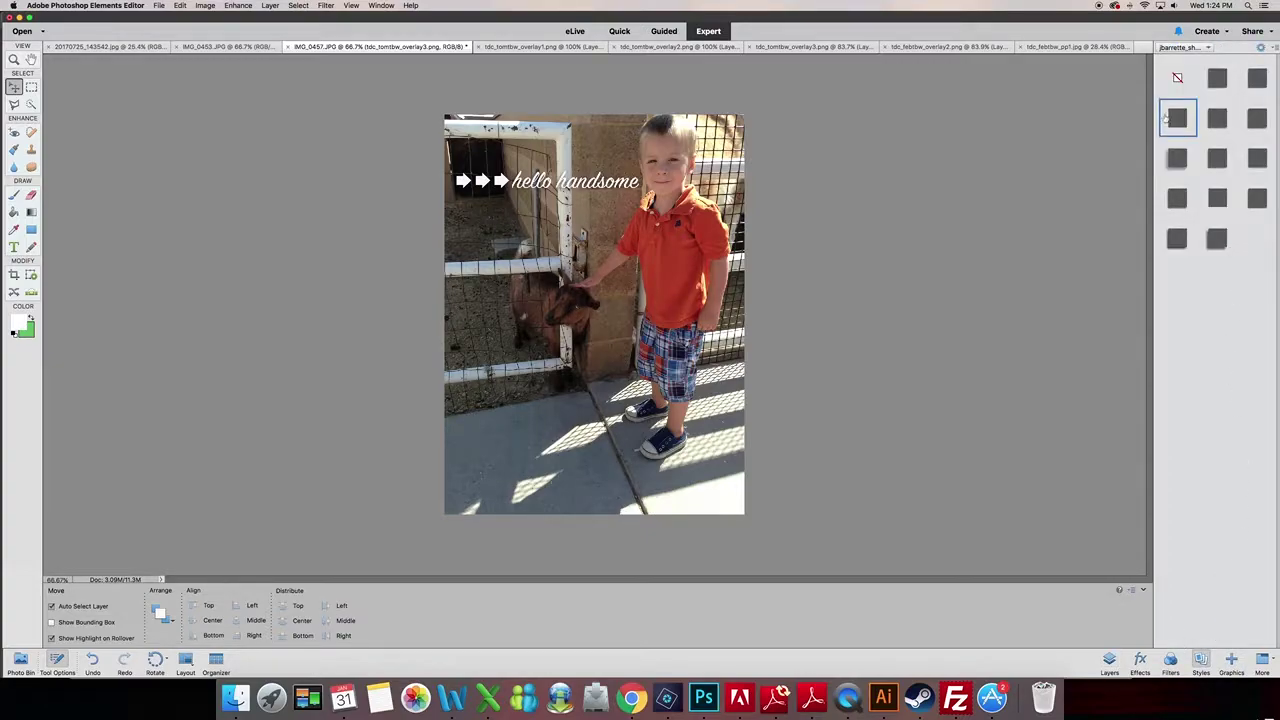
left_click(1108, 659)
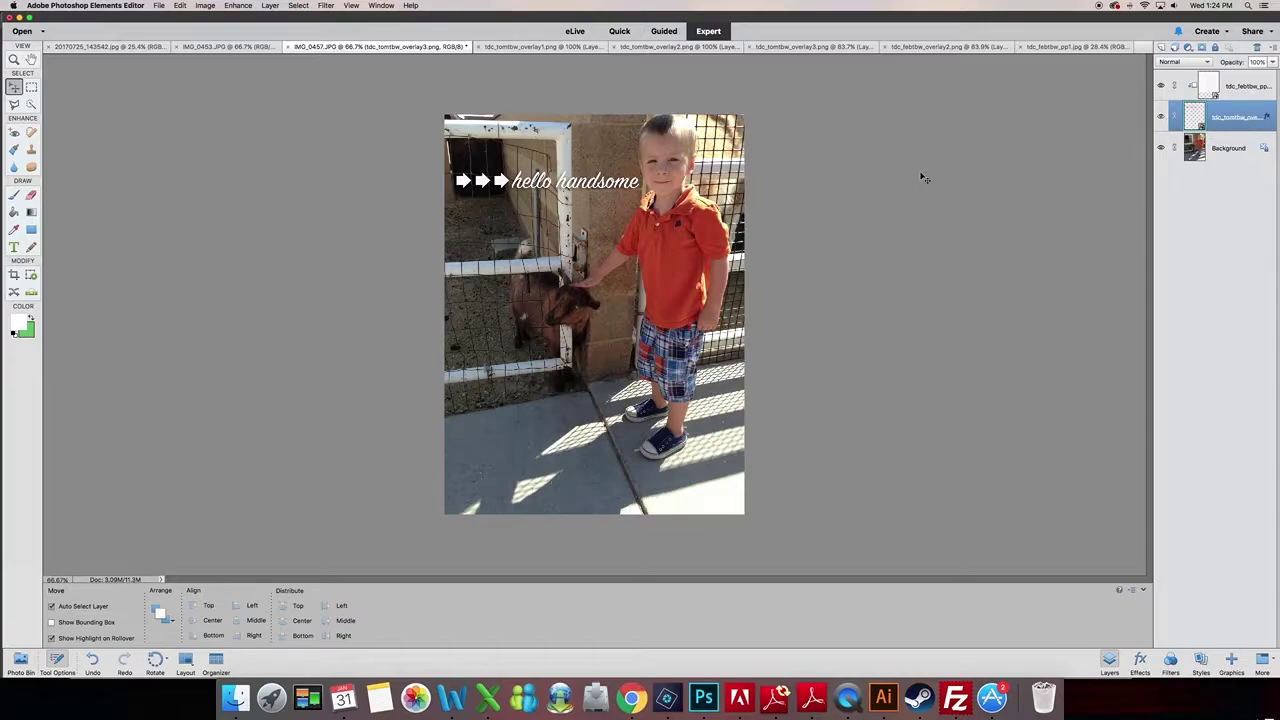
Merge the clipped white paper layer and the hello handsome overlay into one layer.
left_click(1165, 63)
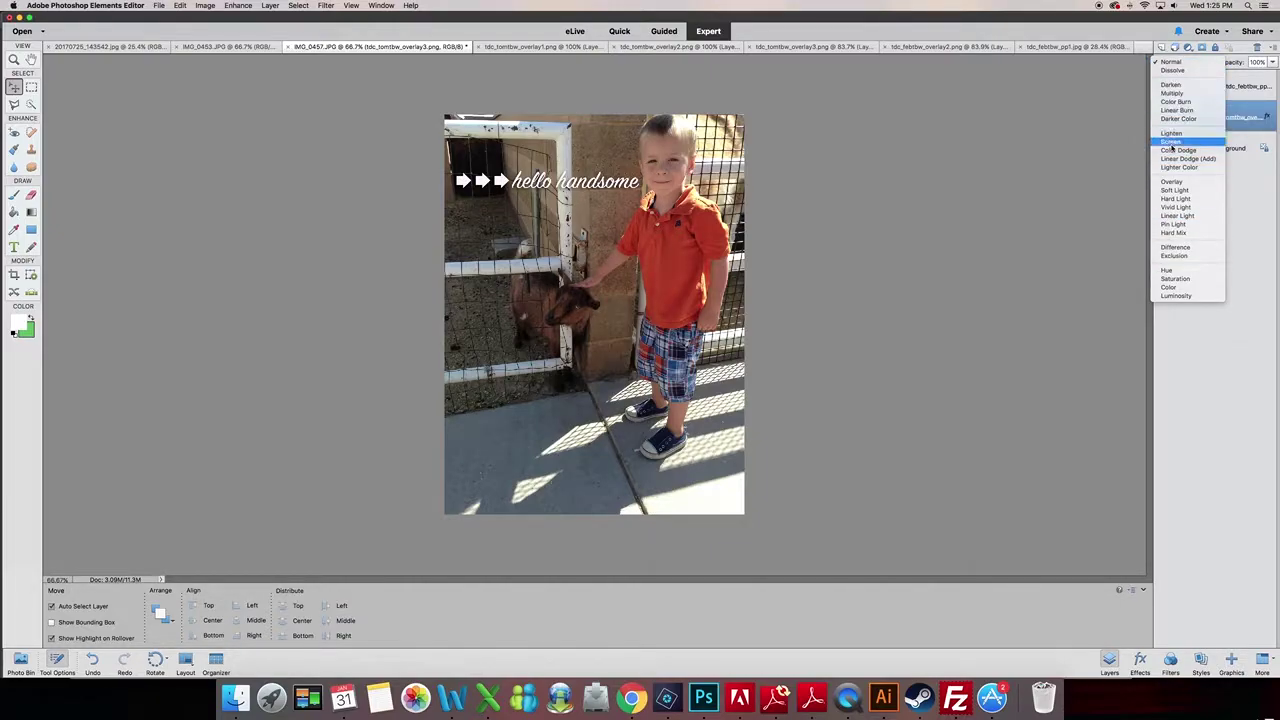
left_click(1123, 219)
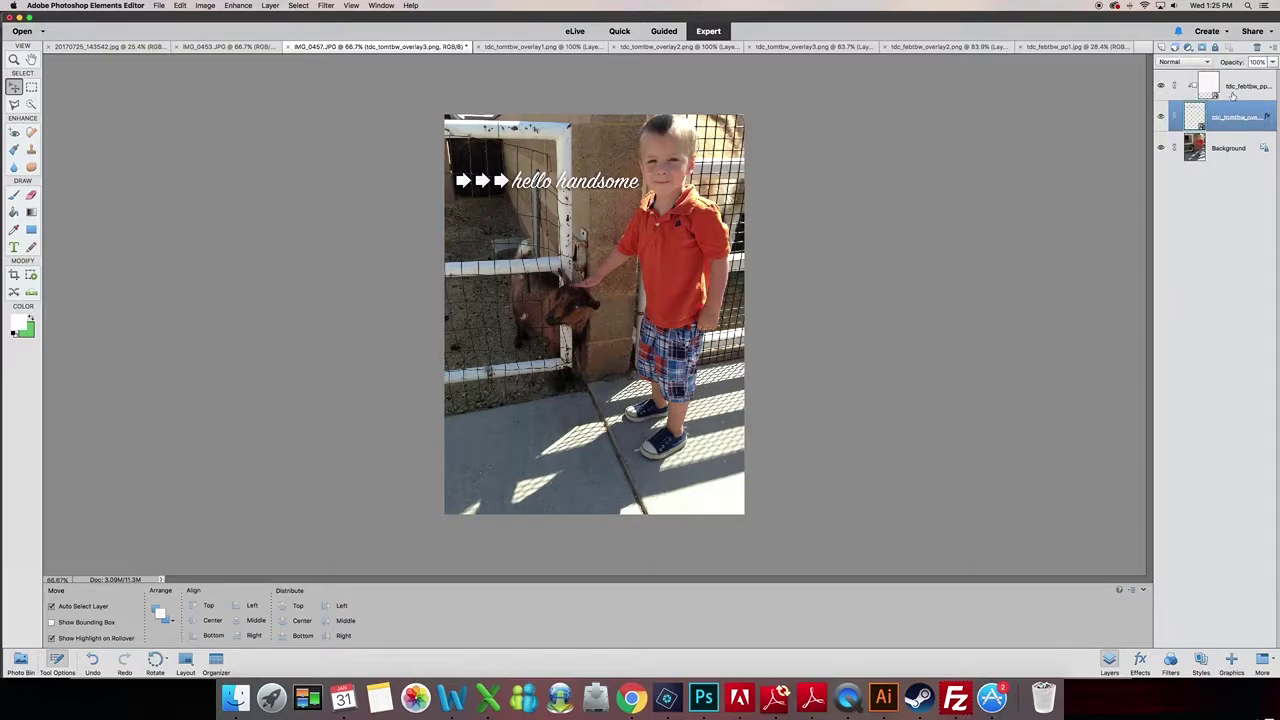
left_click(1232, 96, "shift")
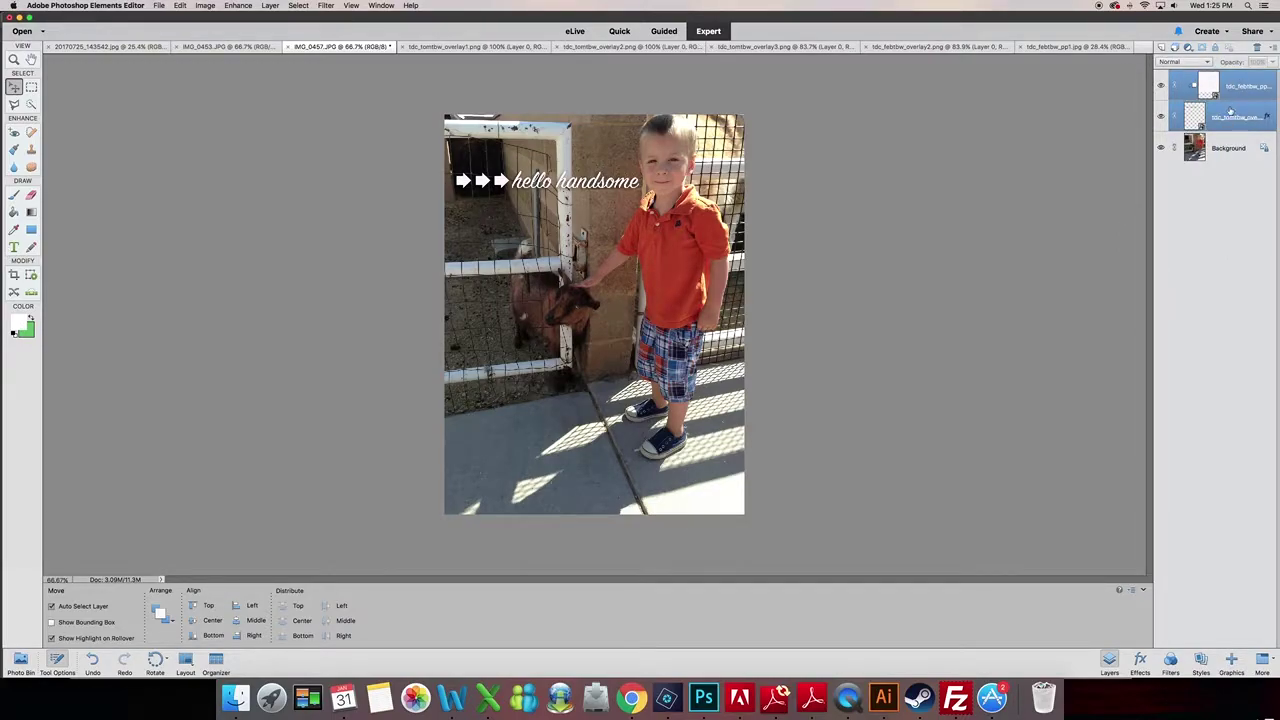
right_click(1230, 112)
left_click(1163, 245)
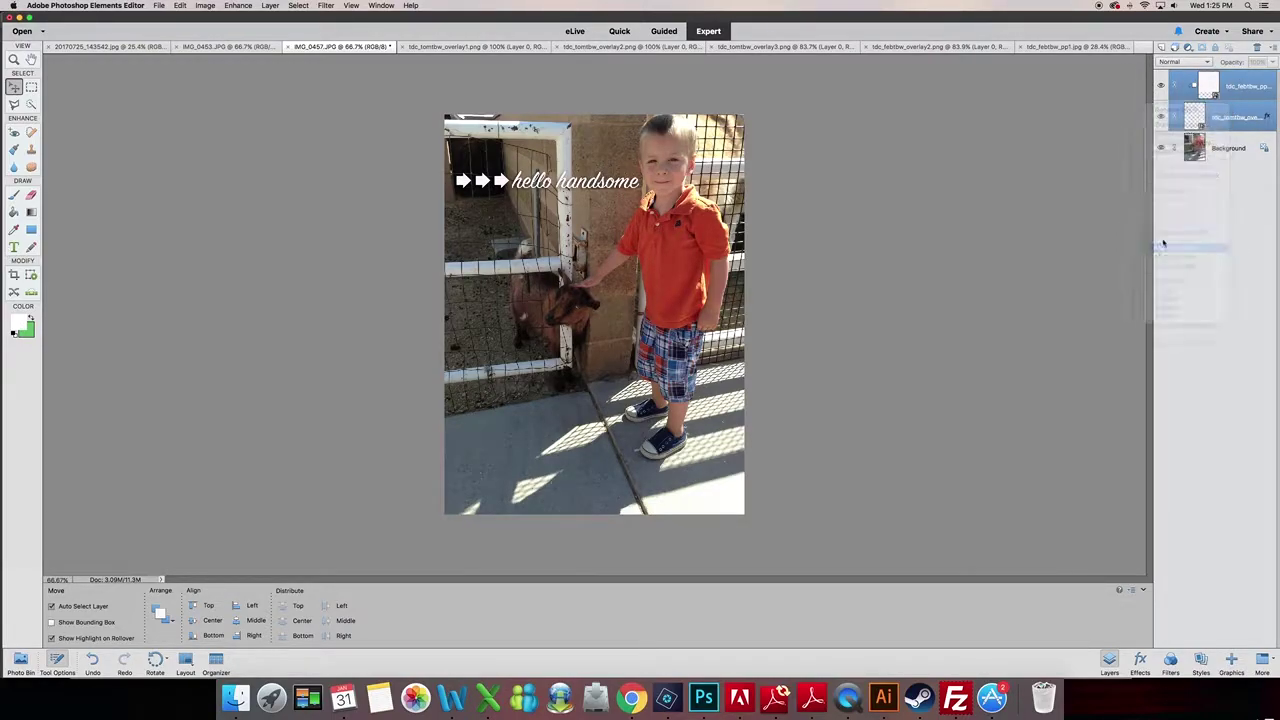
Set the merged text layer's blending mode to Soft Light after trying Overlay, and move the text slightly higher on the photo.
left_click(1185, 62)
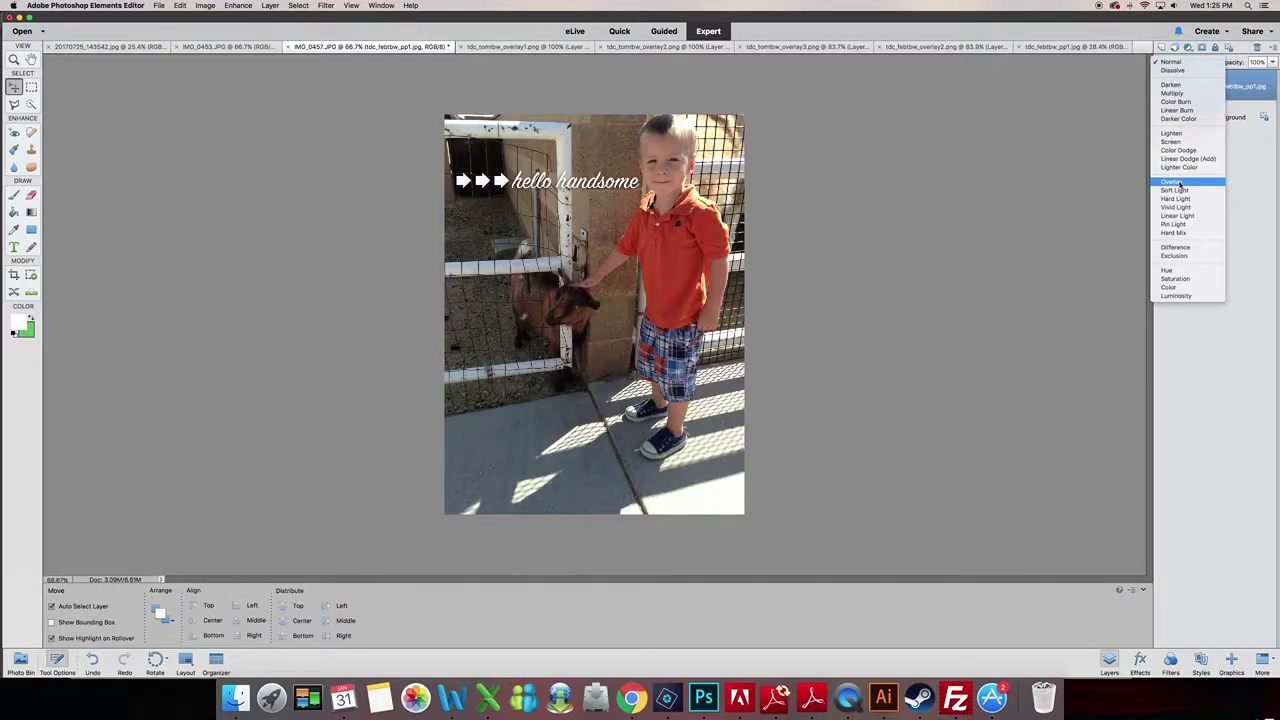
left_click(1180, 183)
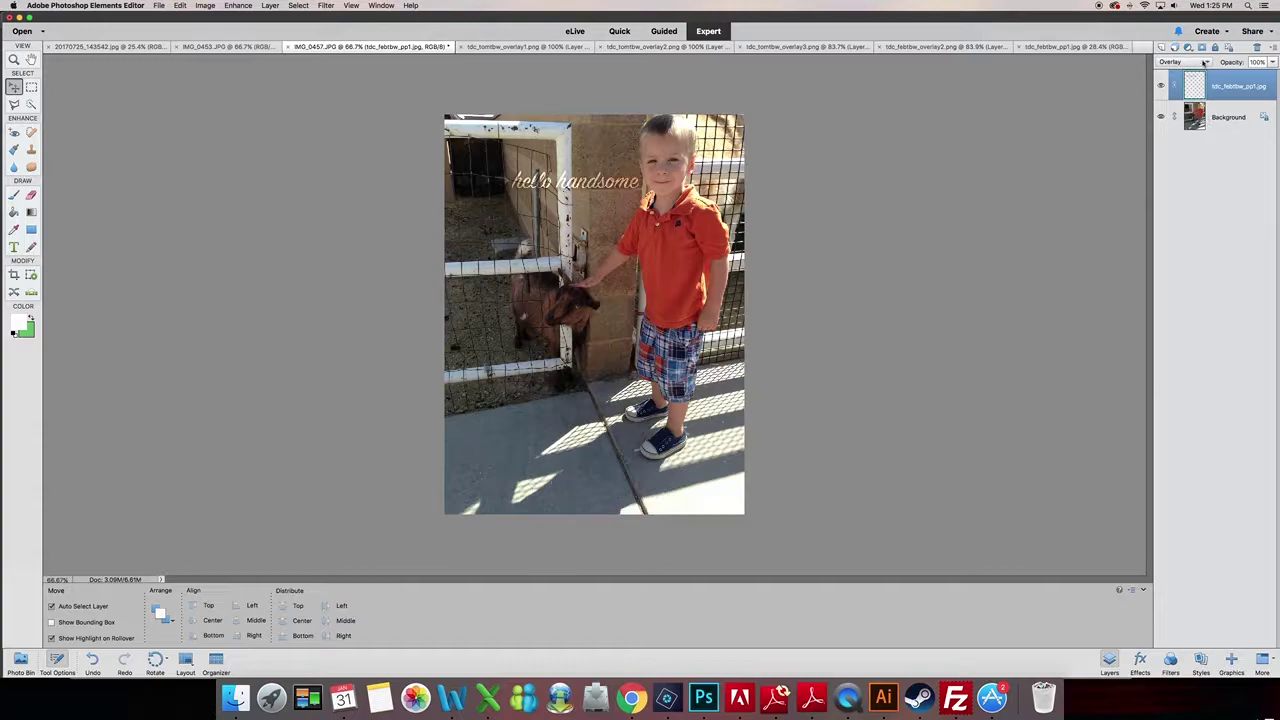
left_click(1205, 62)
left_click(1189, 74)
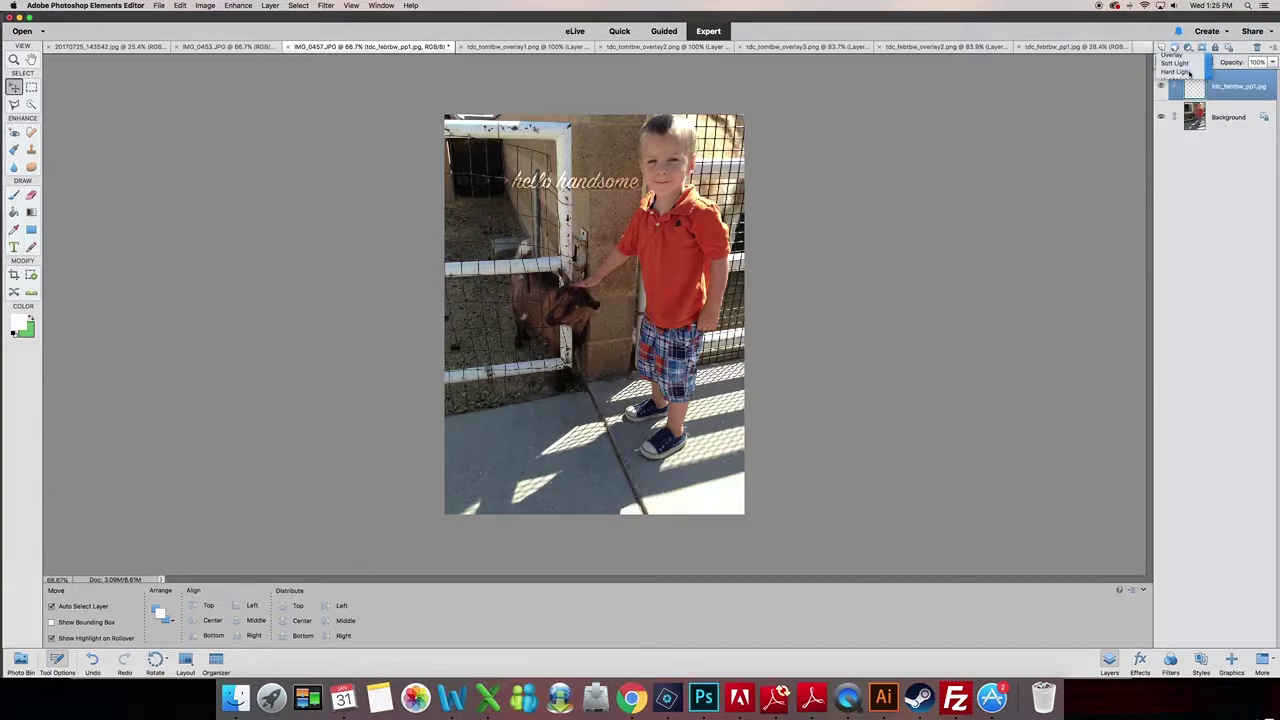
left_click_drag(600, 190, 590, 167)
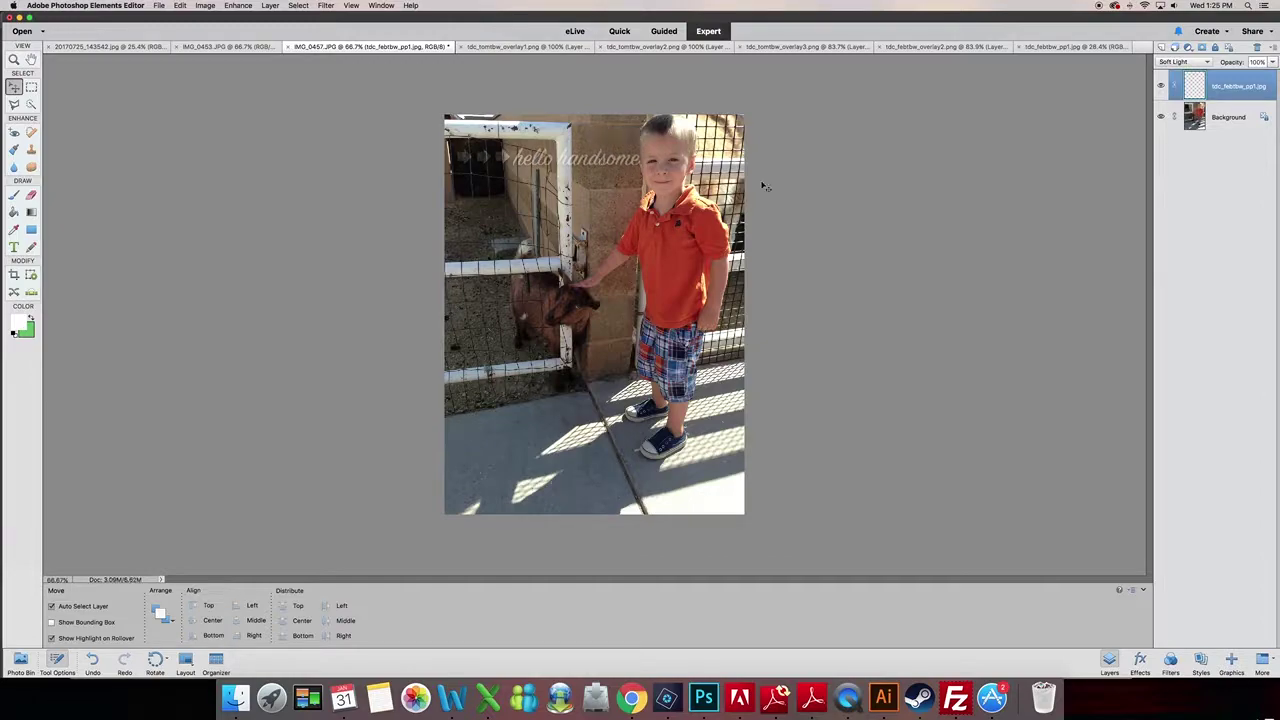
Duplicate the Soft Light text layer, and undo a trial move of the copy alone.
left_click_drag(1230, 88, 1159, 50)
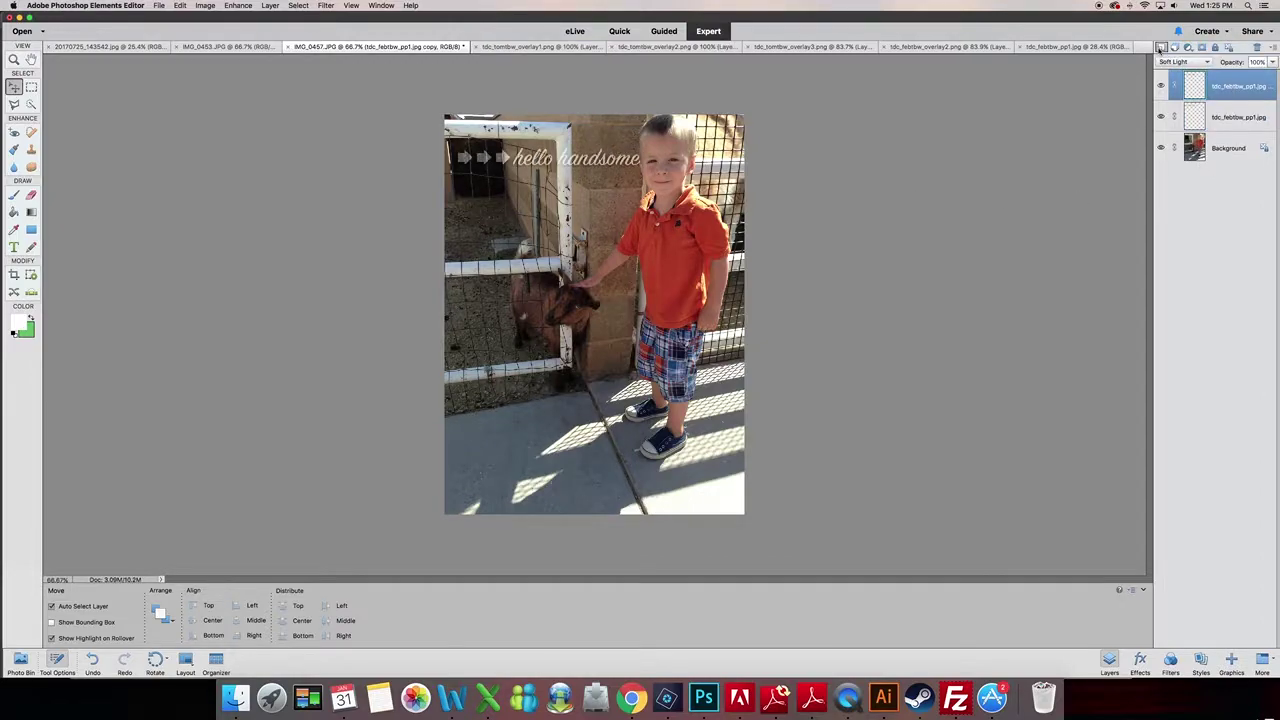
left_click_drag(628, 163, 634, 163)
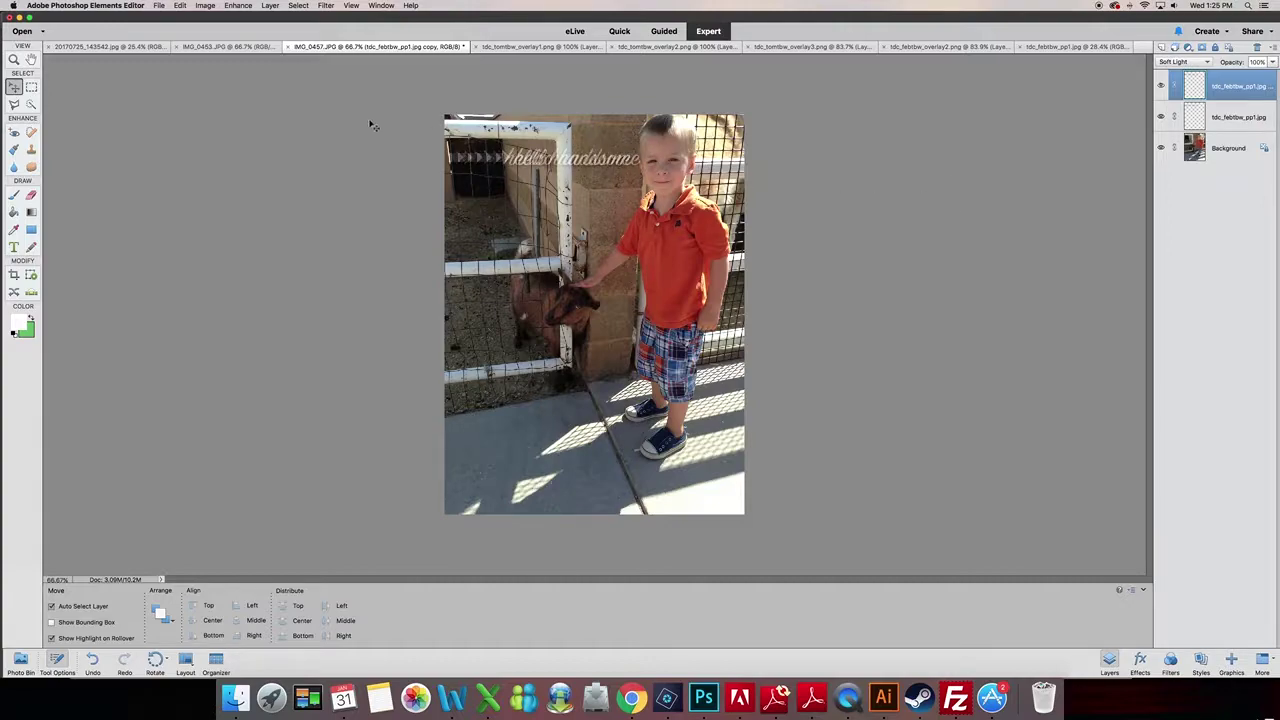
left_click(180, 6)
left_click(198, 17)
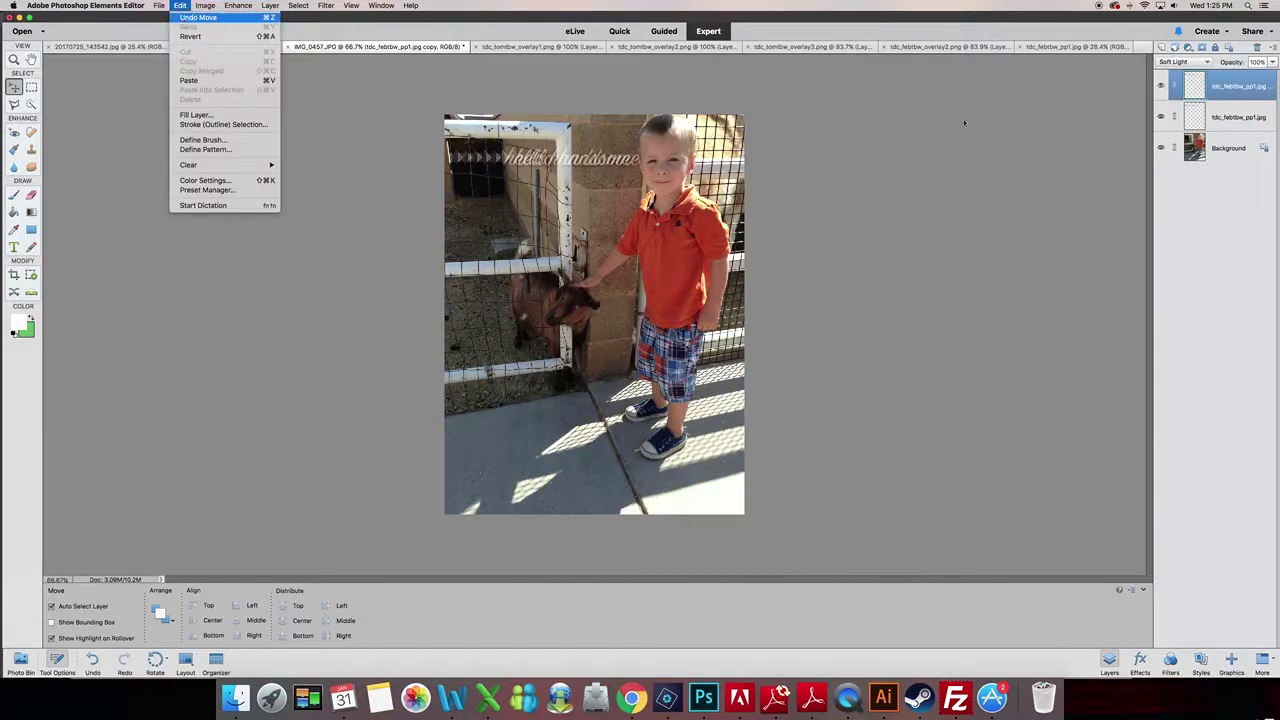
Select both text layers and move them together down the photo and back up beside the boy's head.
left_click(1243, 117, "shift")
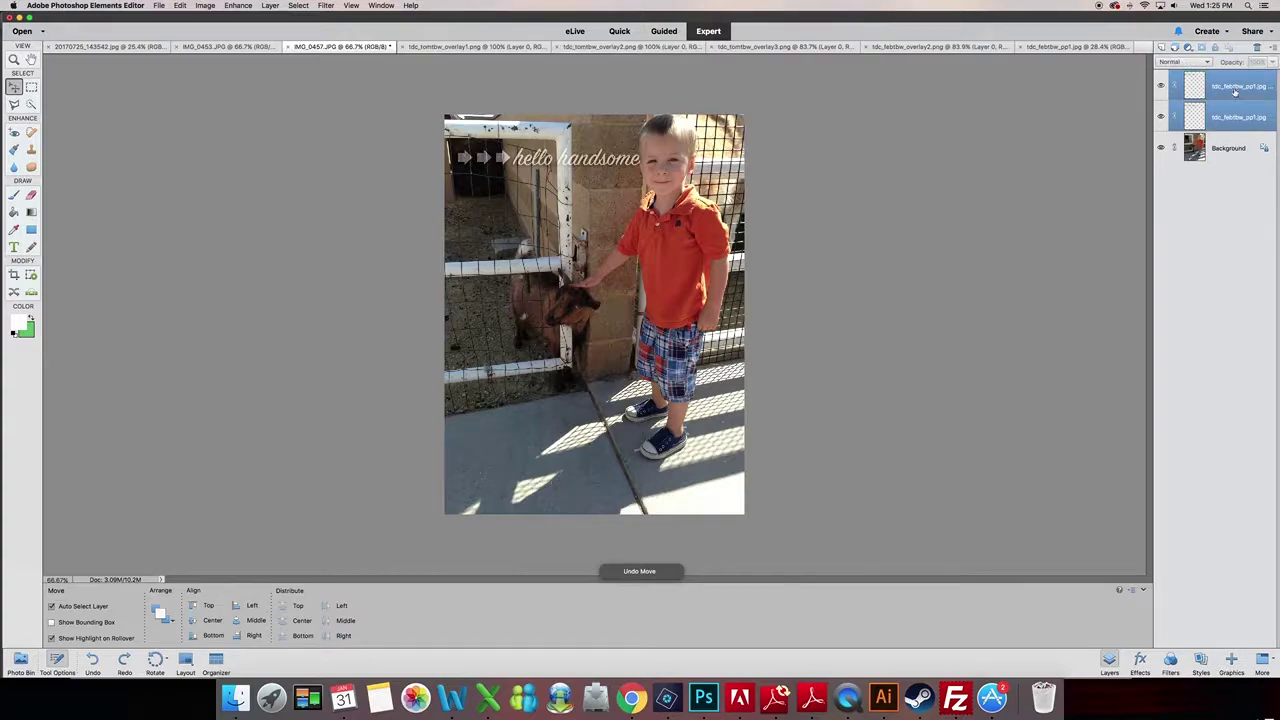
left_click_drag(565, 158, 563, 361)
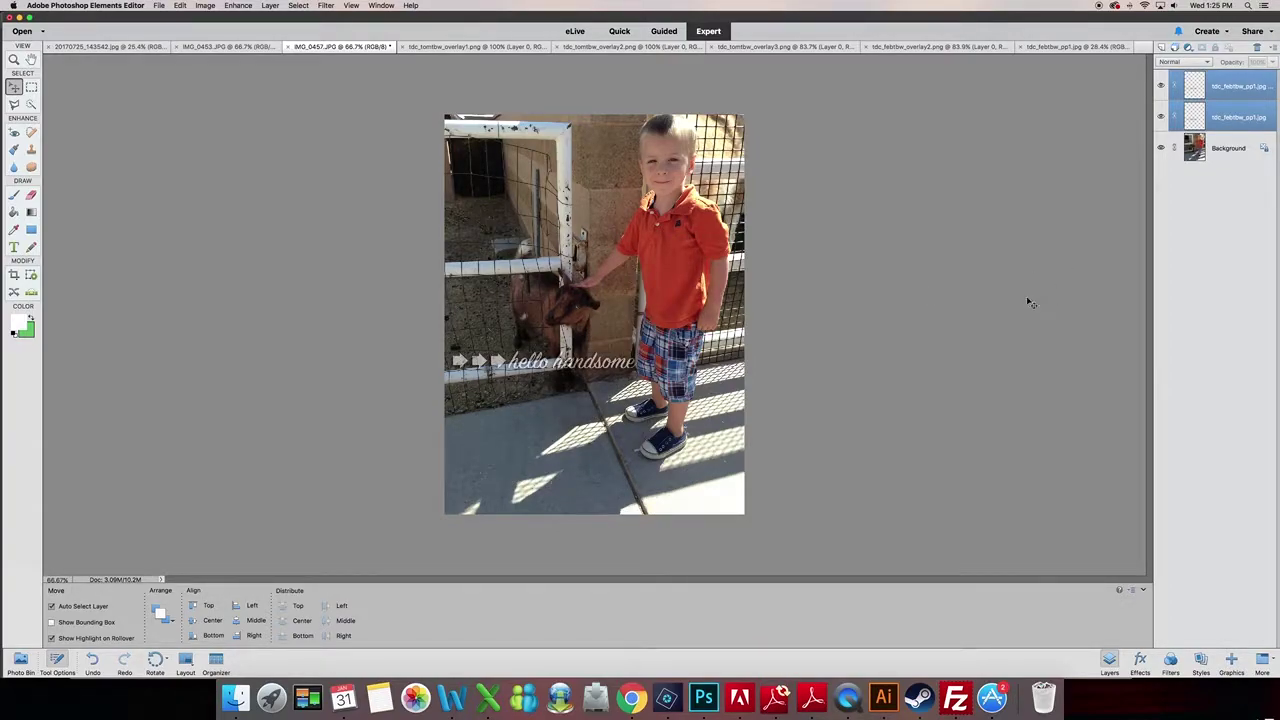
left_click_drag(599, 368, 596, 159)
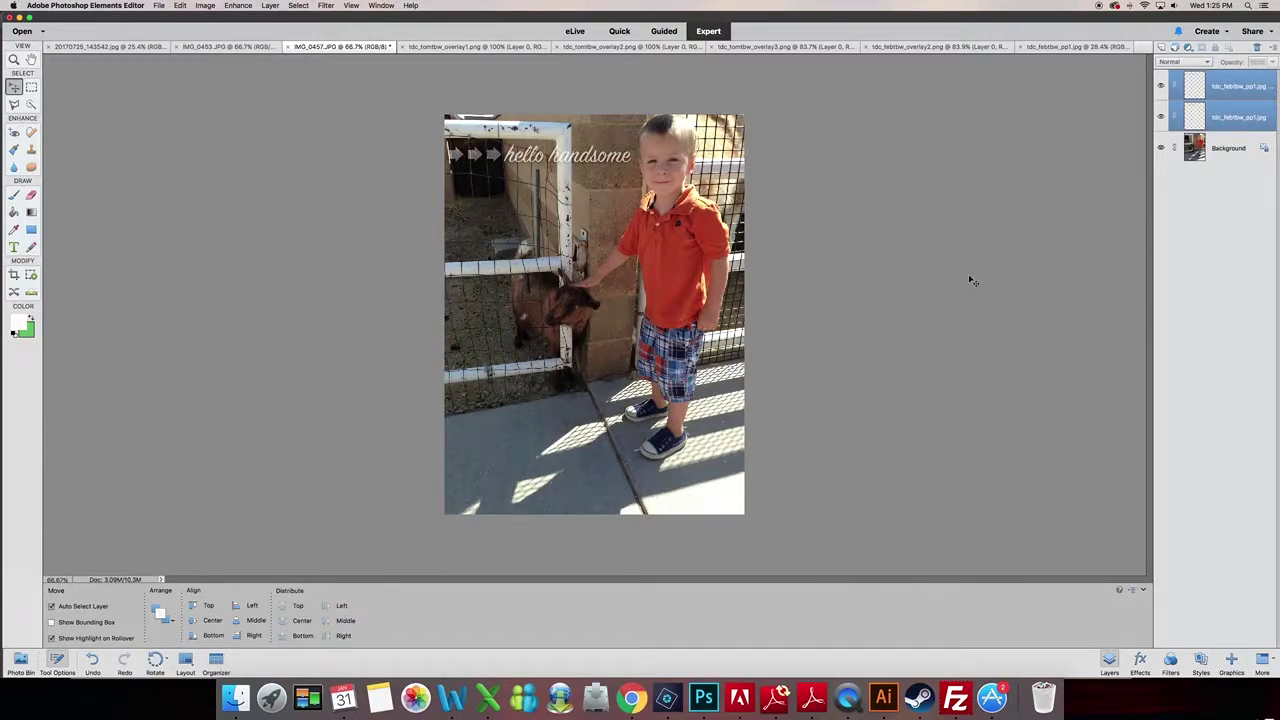